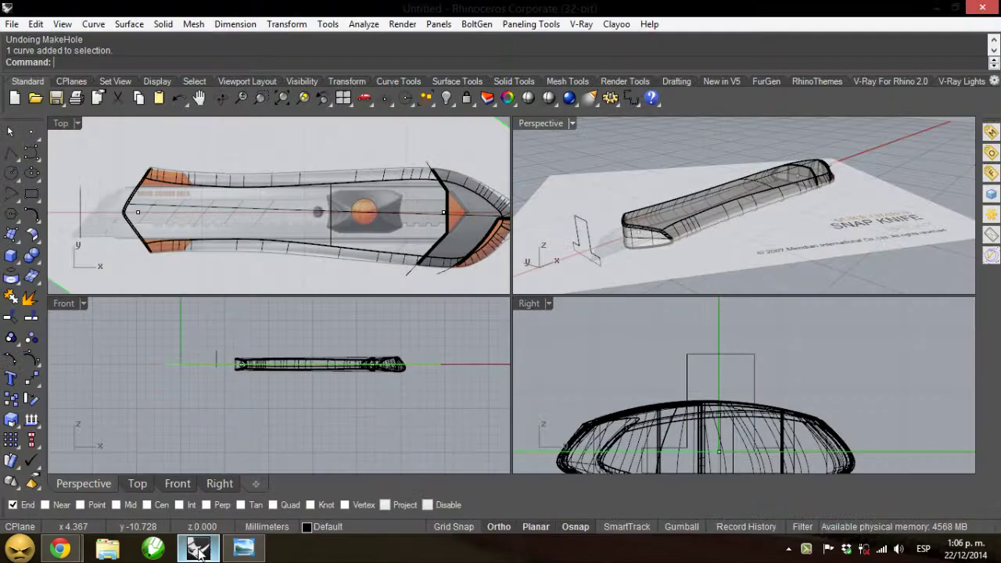
Compare the blade end of the knife body and the stepped profile curve with the snap knife reference photo.
{"action": "left_click", "coordinate": [198, 547]}
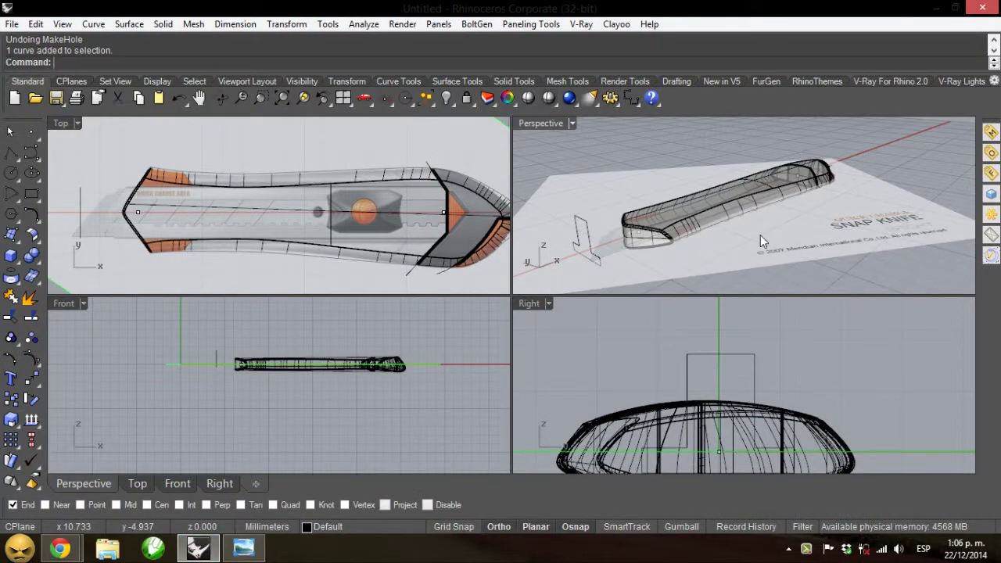
{"action": "mouse_move", "coordinate": [758, 235]}
{"action": "right_mouse_down"}
{"action": "mouse_move", "coordinate": [746, 219]}
{"action": "mouse_move", "coordinate": [767, 223]}
{"action": "right_mouse_up"}
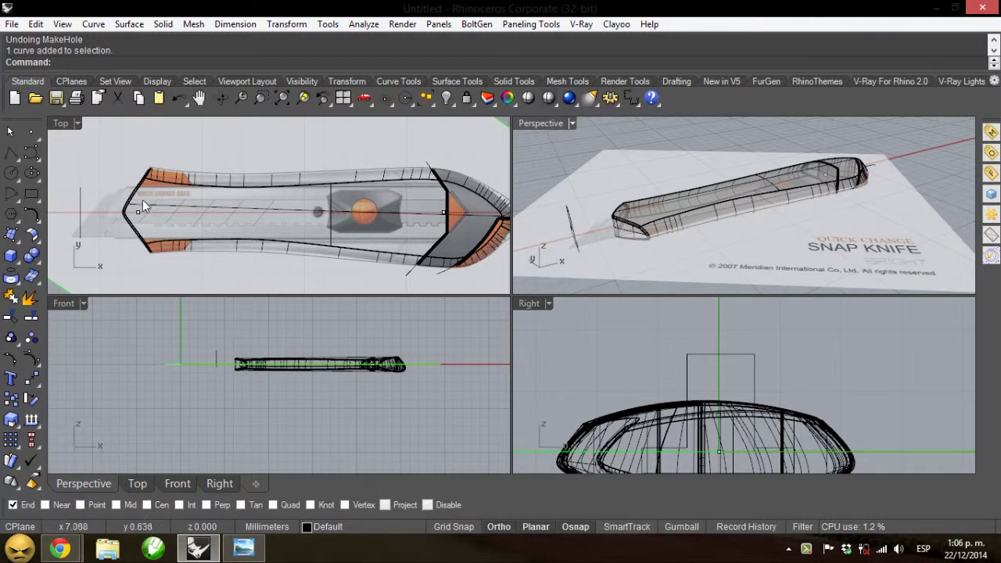
{"action": "right_click_drag", "start_coordinate": [131, 228], "coordinate": [106, 224]}
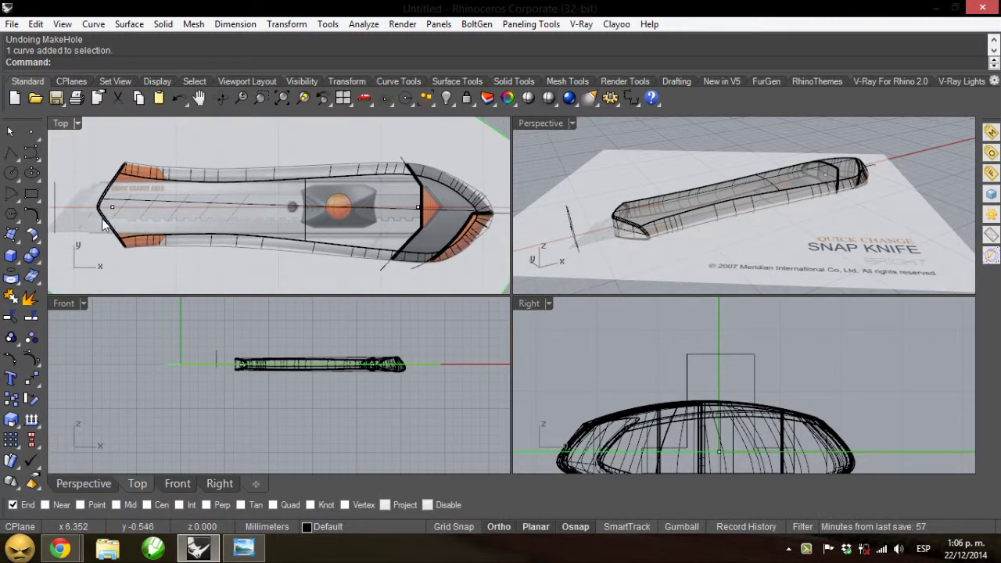
{"action": "scroll", "coordinate": [86, 212], "scroll_direction": "up", "scroll_amount": 4}
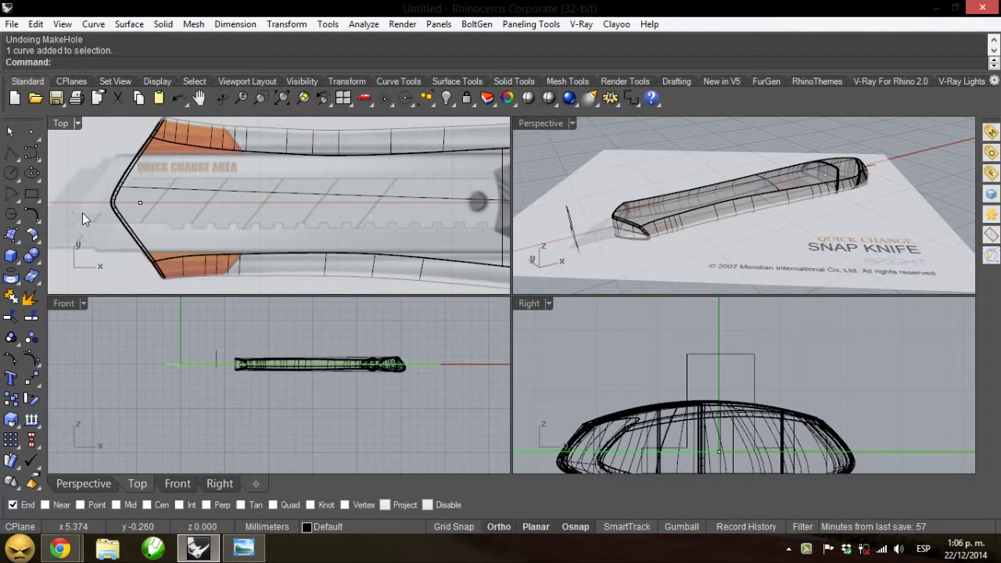
{"action": "left_click", "coordinate": [252, 552]}
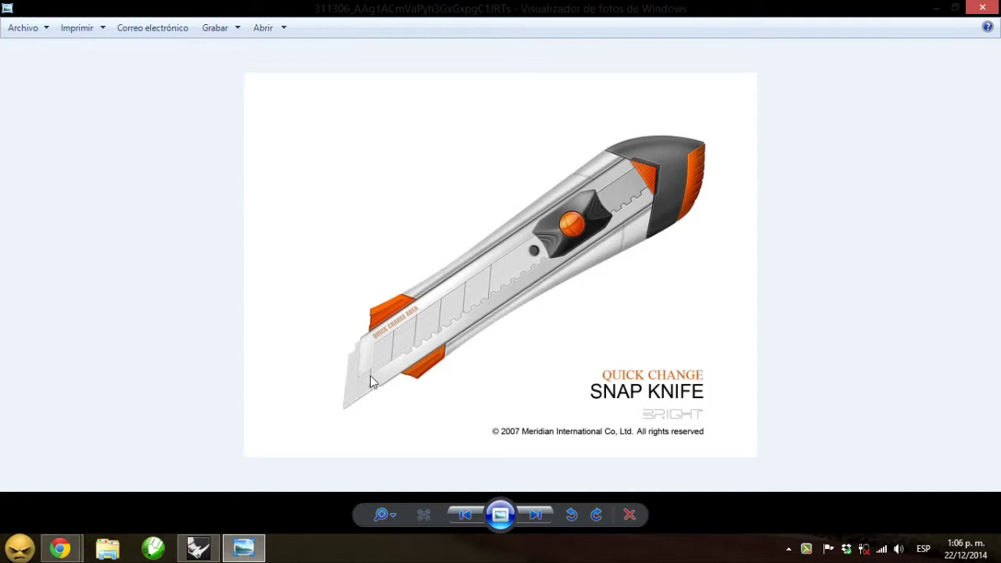
{"action": "left_click", "coordinate": [936, 9]}
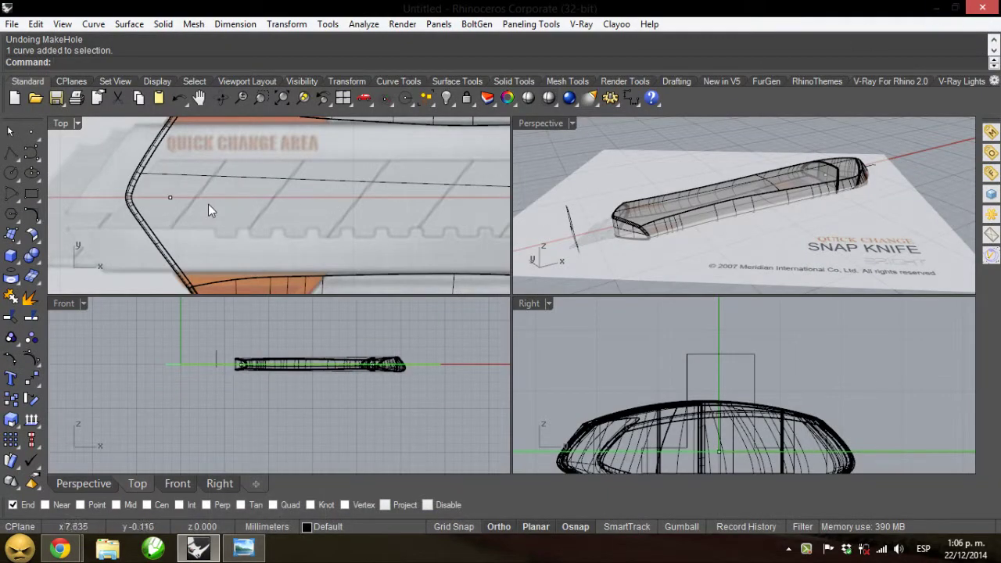
{"action": "scroll", "coordinate": [181, 204], "scroll_direction": "down", "scroll_amount": 3}
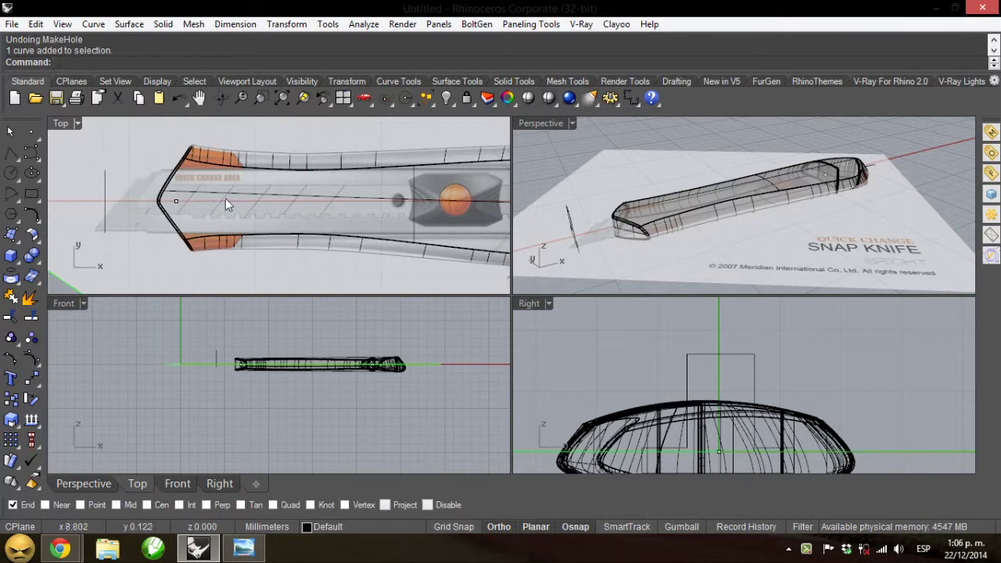
{"action": "scroll", "coordinate": [225, 198], "scroll_direction": "up", "scroll_amount": 2}
{"action": "scroll", "coordinate": [347, 198], "scroll_direction": "down", "scroll_amount": 1}
{"action": "right_click_drag", "start_coordinate": [256, 190], "coordinate": [276, 191]}
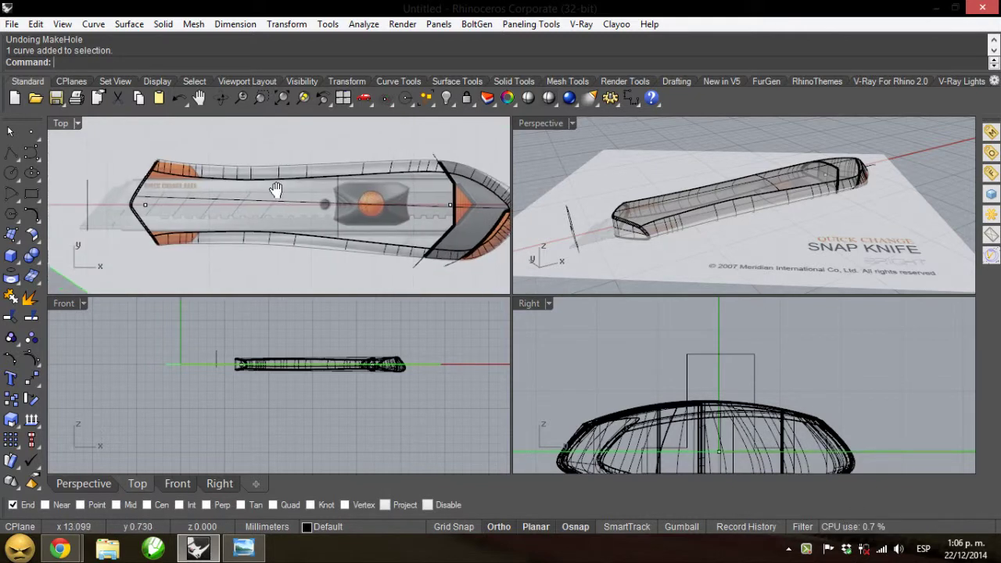
{"action": "scroll", "coordinate": [131, 204], "scroll_direction": "up", "scroll_amount": 4}
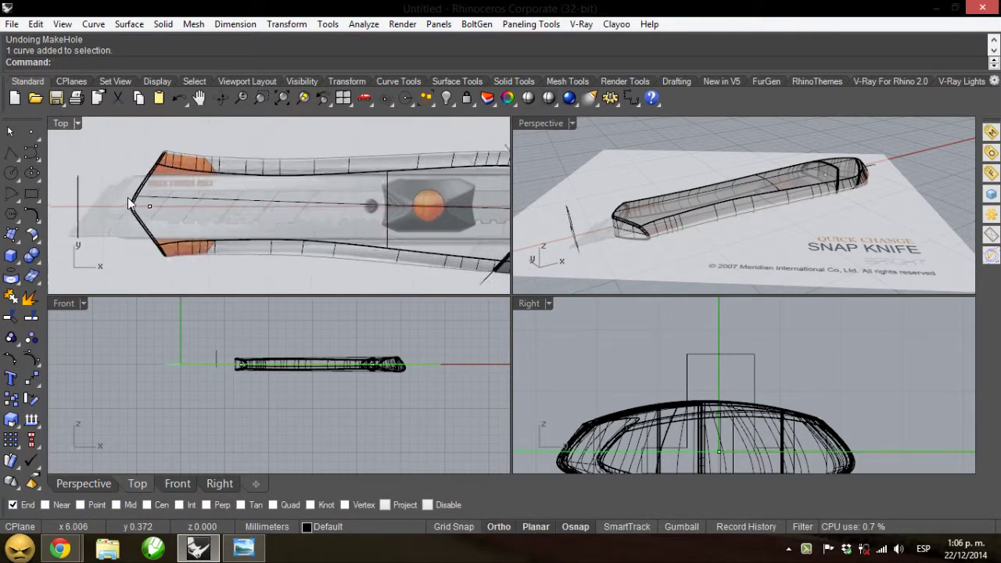
{"action": "scroll", "coordinate": [100, 212], "scroll_direction": "up", "scroll_amount": 2}
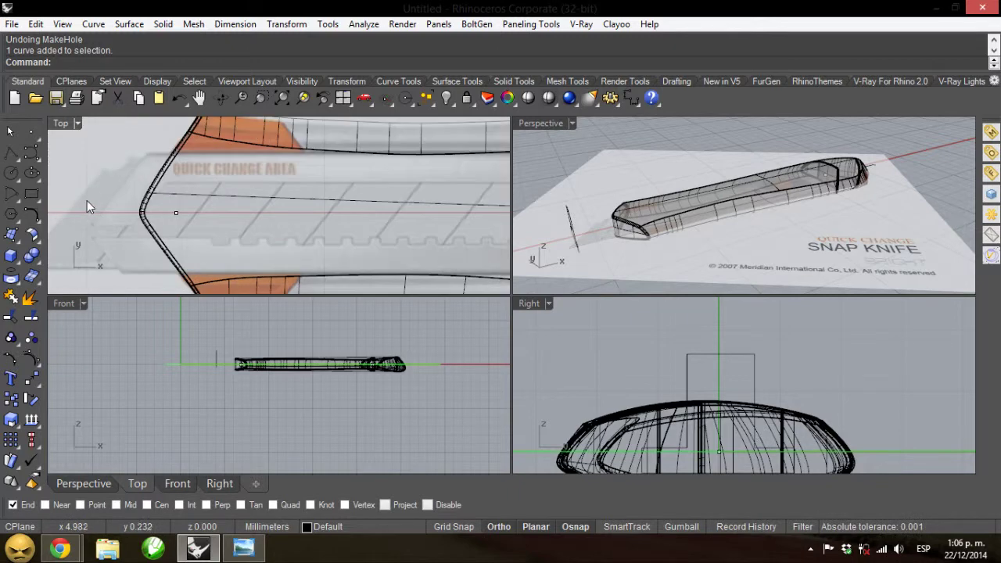
{"action": "scroll", "coordinate": [120, 175], "scroll_direction": "down", "scroll_amount": 4}
{"action": "left_click", "coordinate": [162, 183]}
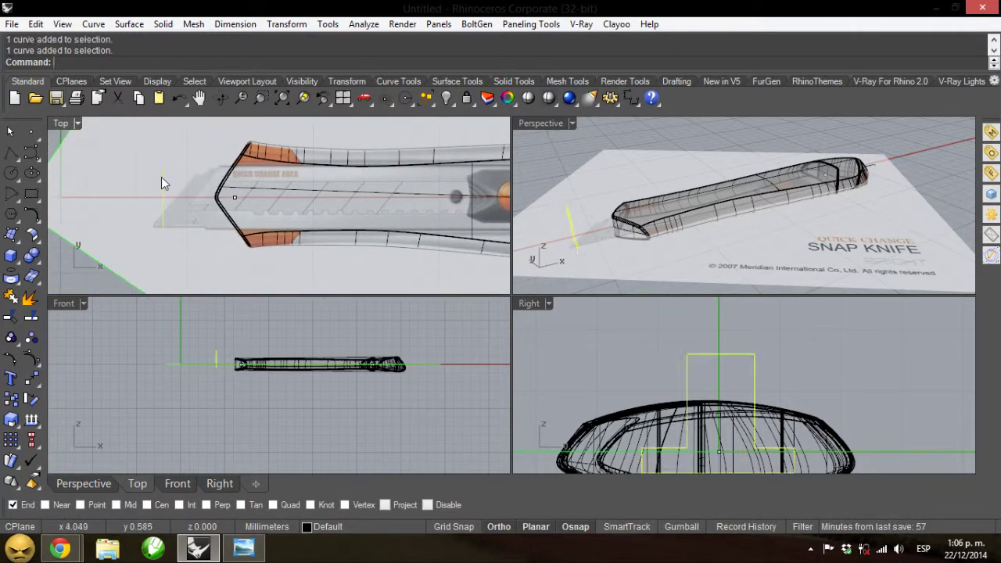
{"action": "right_click_drag", "start_coordinate": [691, 451], "coordinate": [677, 416]}
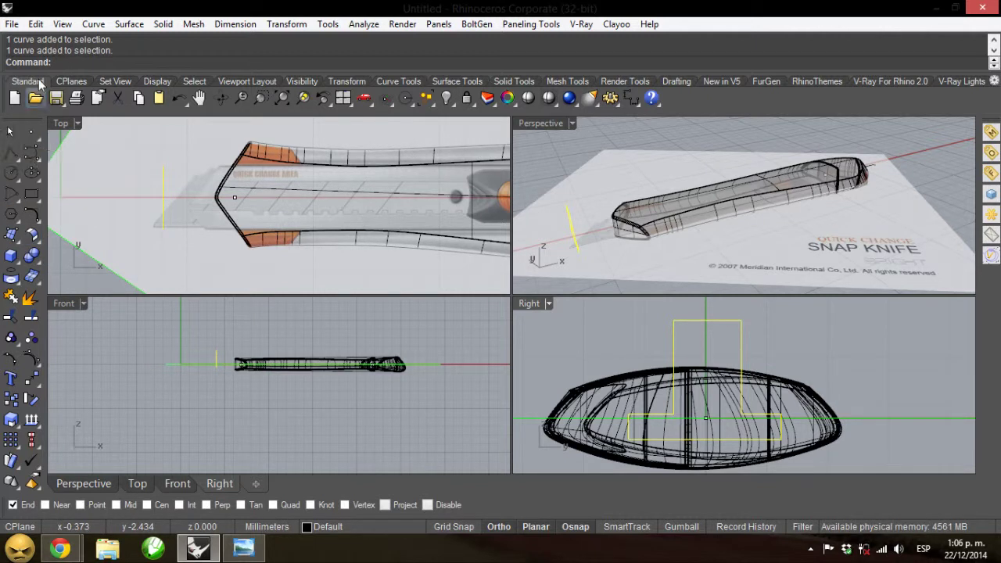
{"action": "left_click", "coordinate": [93, 23]}
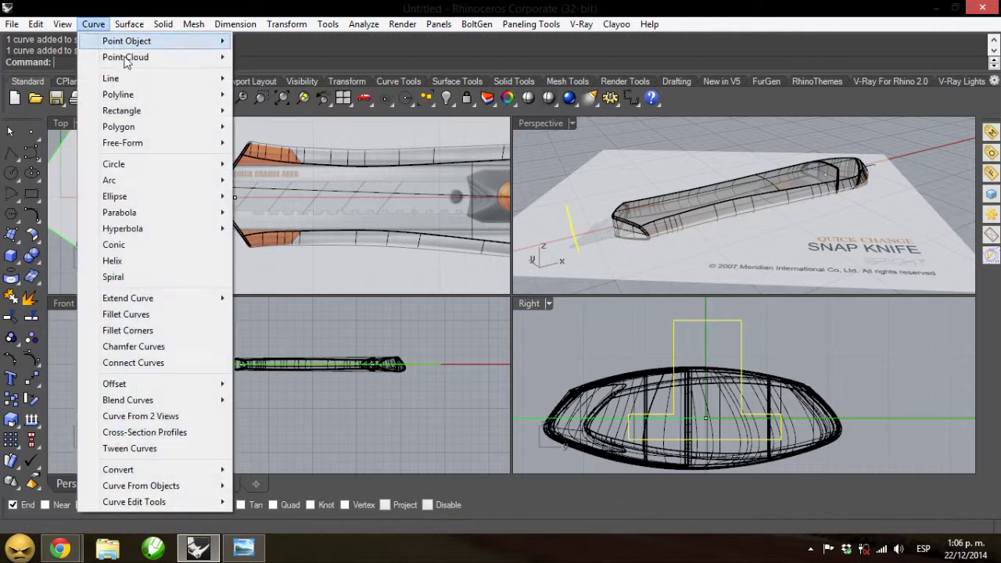
{"action": "mouse_move", "coordinate": [208, 90]}
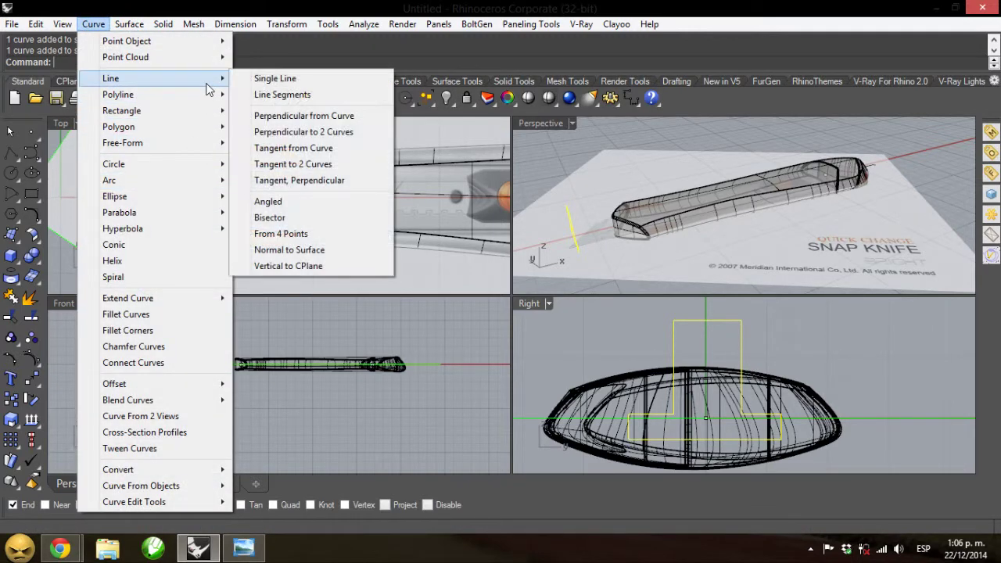
{"action": "left_click", "coordinate": [564, 122]}
{"action": "key", "text": "Escape"}
Start a polyline with a segment about 2.5 mm long across the blade channel in the Top view, adding a 0.25 mm vertical segment in Right.
{"action": "scroll", "coordinate": [222, 186], "scroll_direction": "up", "scroll_amount": 4}
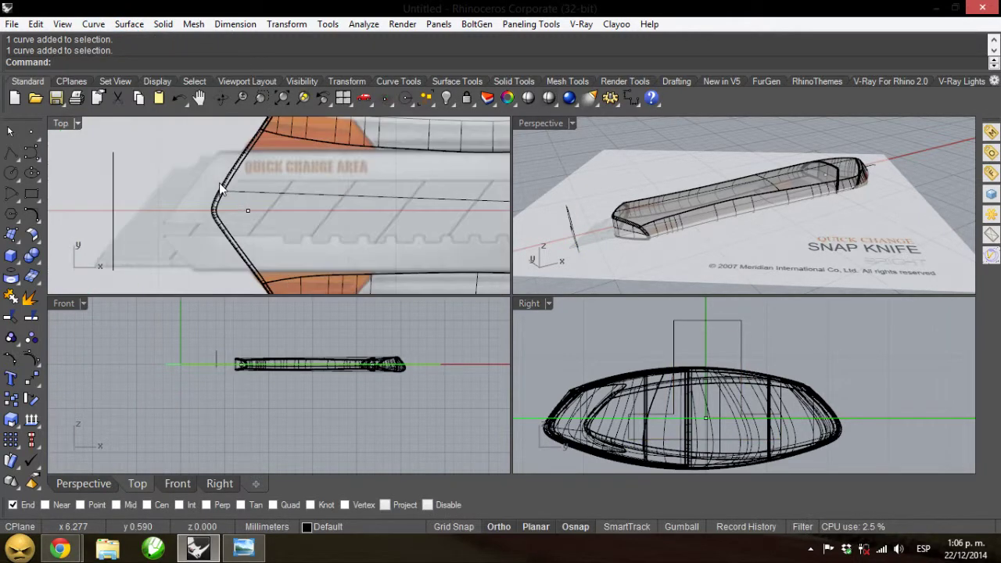
{"action": "left_click", "coordinate": [11, 153]}
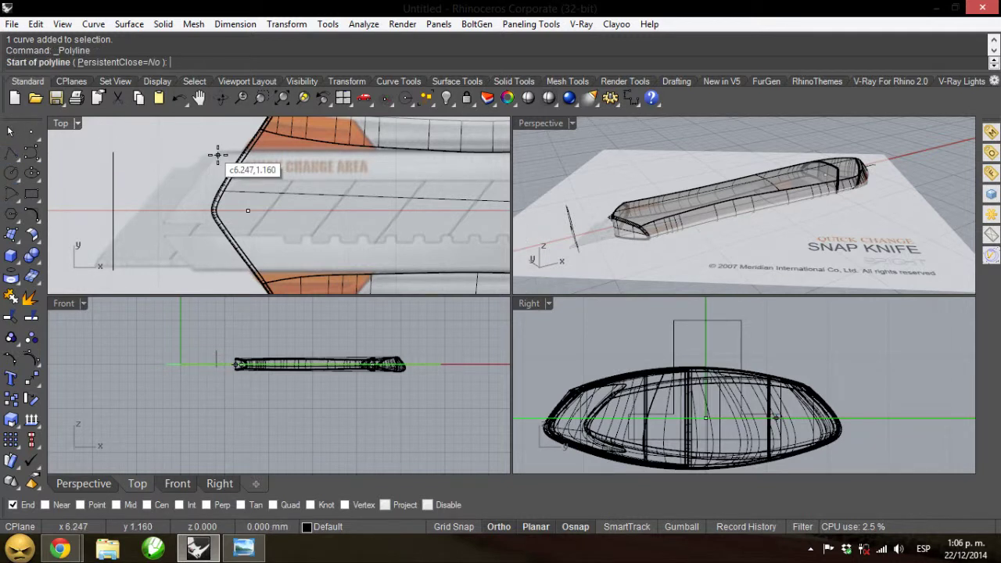
{"action": "left_click", "coordinate": [218, 150]}
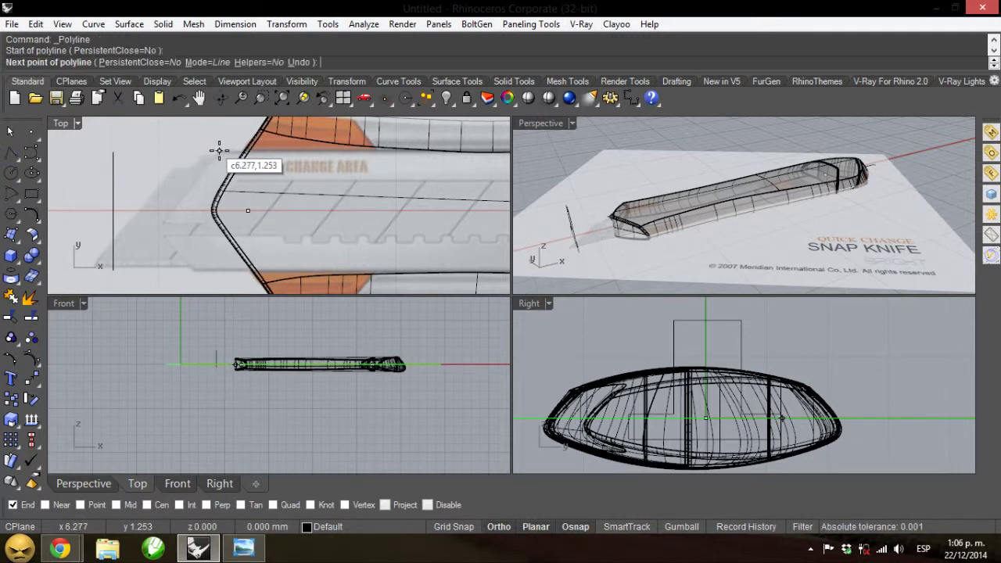
{"action": "left_click", "coordinate": [219, 269]}
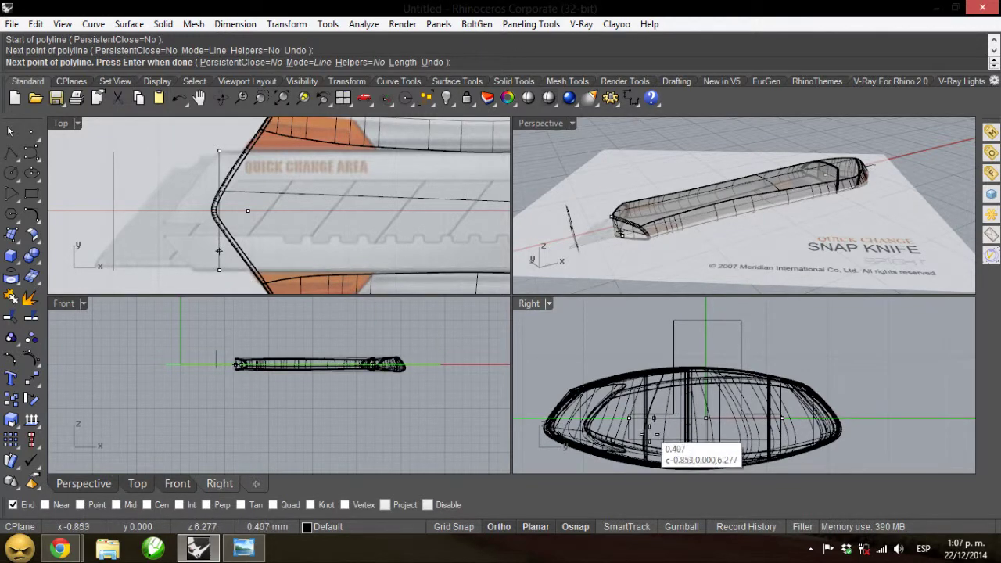
{"action": "scroll", "coordinate": [630, 403], "scroll_direction": "up", "scroll_amount": 2}
{"action": "scroll", "coordinate": [624, 407], "scroll_direction": "up", "scroll_amount": 1}
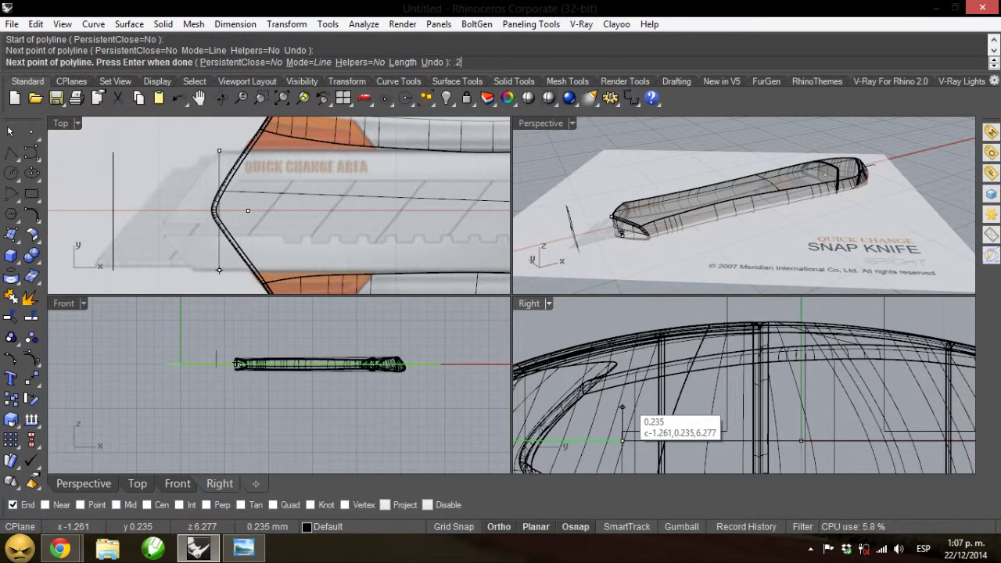
{"action": "key", "text": "Return"}
{"action": "left_click", "coordinate": [621, 407]}
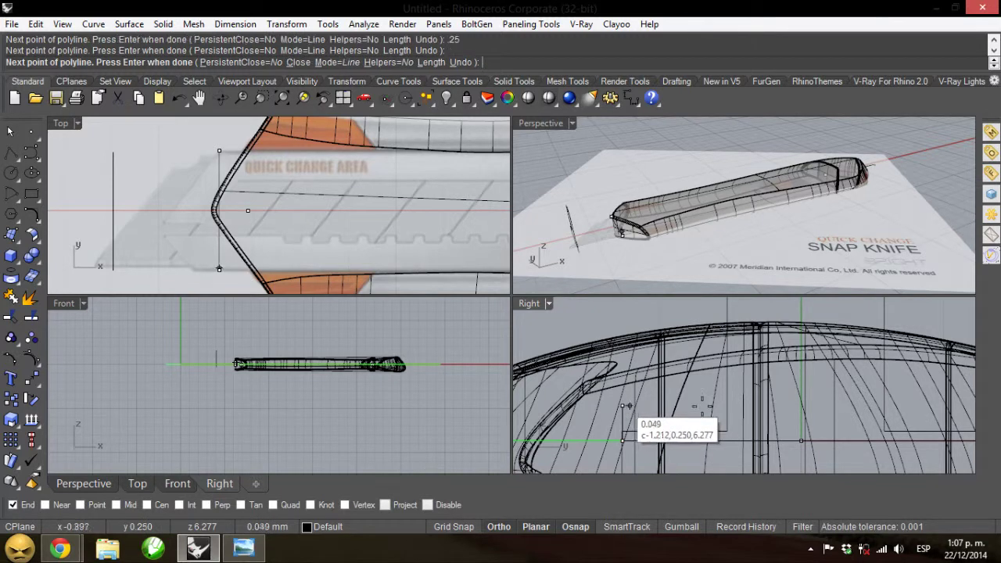
Turn on SmartTrack, place the upper corner aligned with the polyline's start point, and close the polyline into a rectangle.
{"action": "right_click_drag", "start_coordinate": [748, 407], "coordinate": [637, 409]}
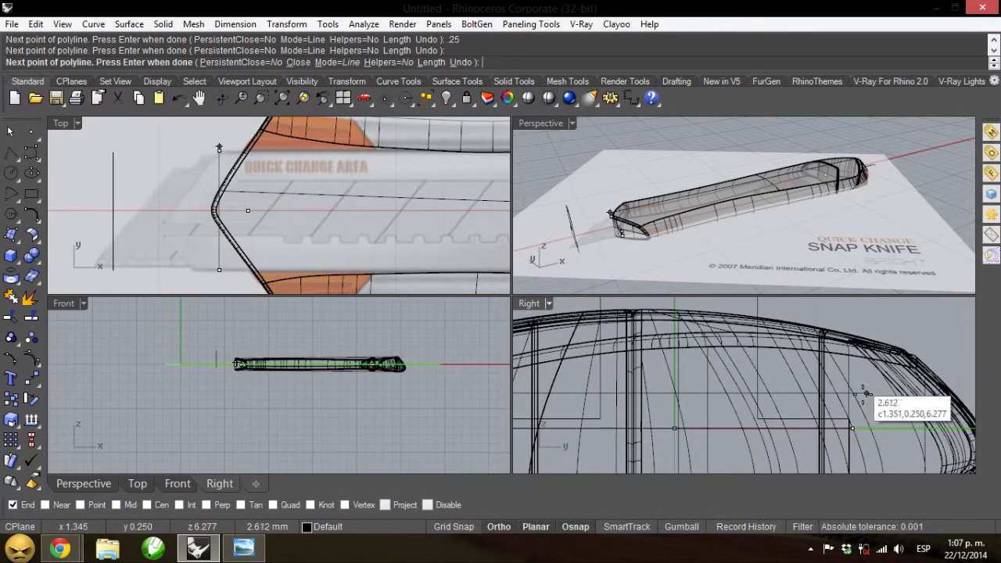
{"action": "left_click", "coordinate": [626, 527]}
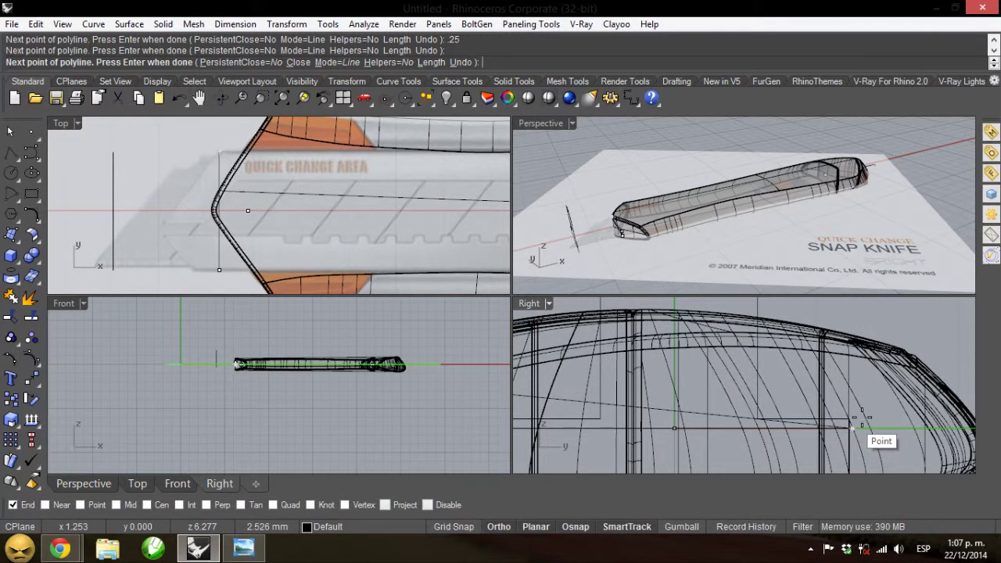
{"action": "left_click", "coordinate": [852, 394]}
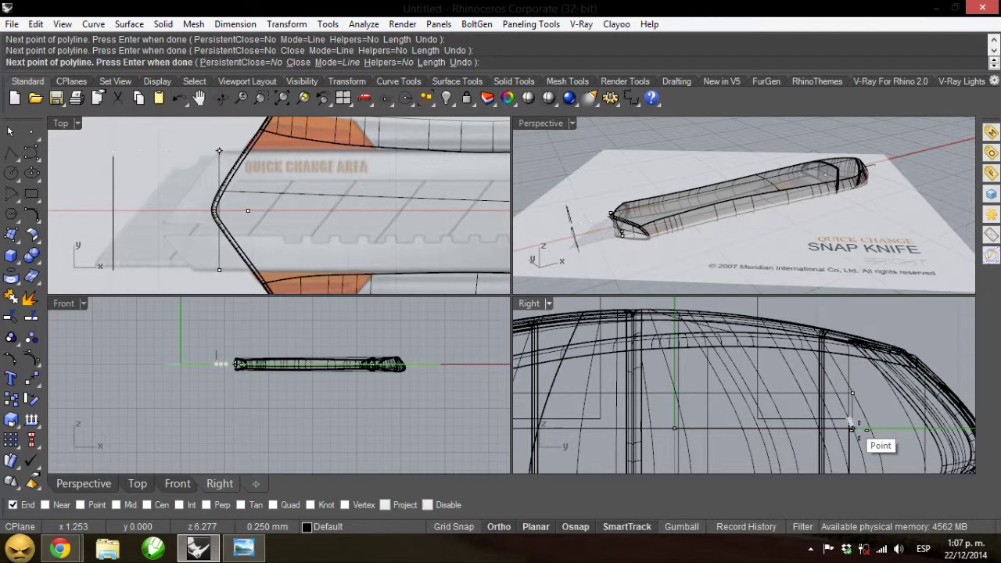
{"action": "scroll", "coordinate": [851, 429], "scroll_direction": "up", "scroll_amount": 4}
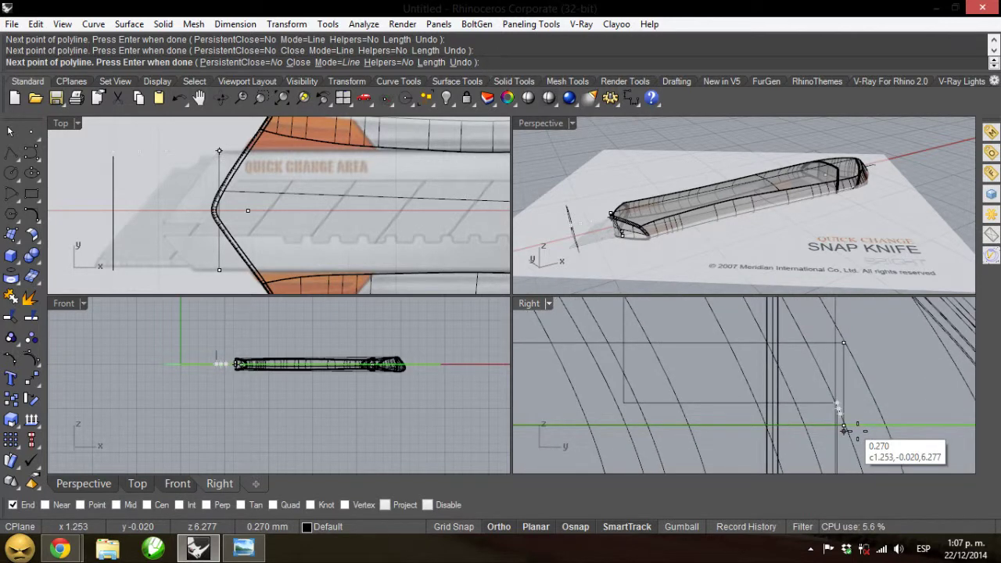
{"action": "type", "text": "c"}
{"action": "key", "text": "Return"}
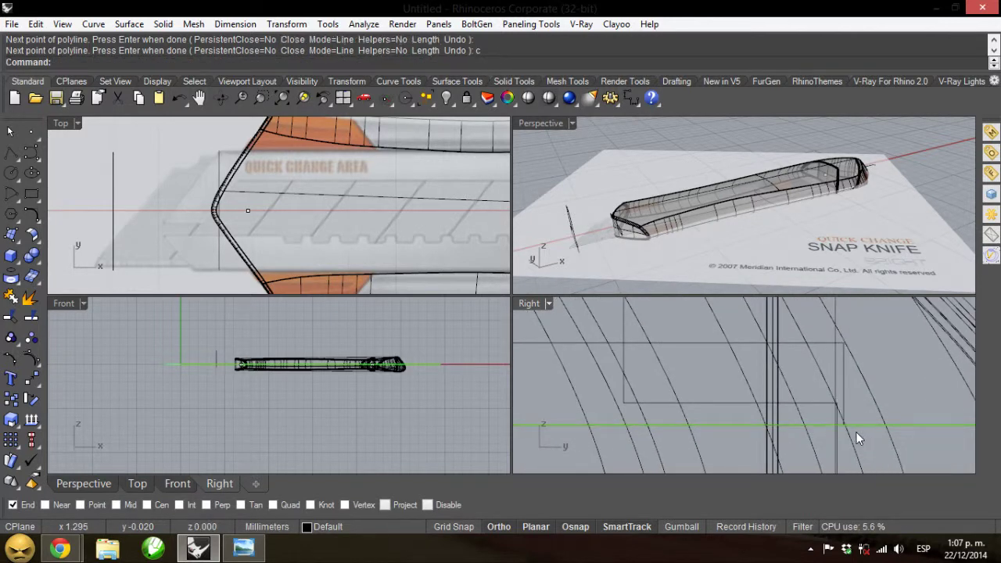
Fillet all corners of the new rectangle with a radius of about 0.03 mm in the maximized Right view.
{"action": "left_click", "coordinate": [712, 340]}
{"action": "scroll", "coordinate": [849, 415], "scroll_direction": "down", "scroll_amount": 2}
{"action": "scroll", "coordinate": [849, 410], "scroll_direction": "down", "scroll_amount": 2}
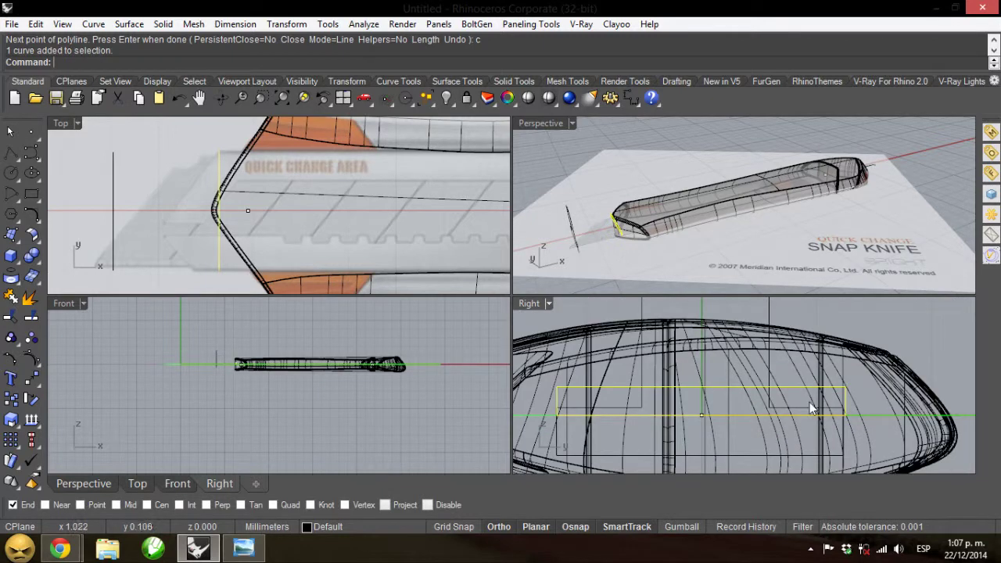
{"action": "double_click", "coordinate": [530, 305]}
{"action": "left_click", "coordinate": [93, 23]}
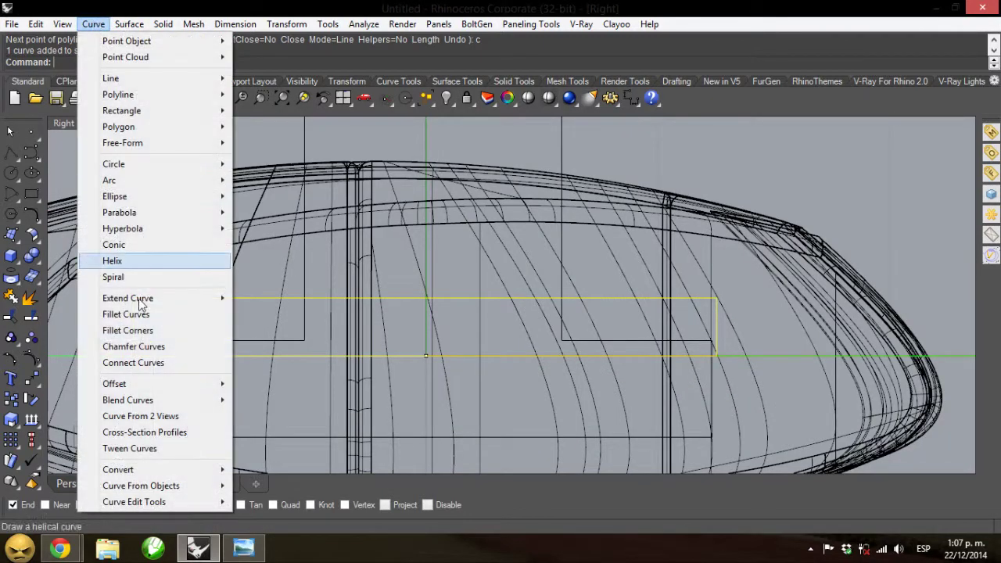
{"action": "left_click", "coordinate": [182, 330]}
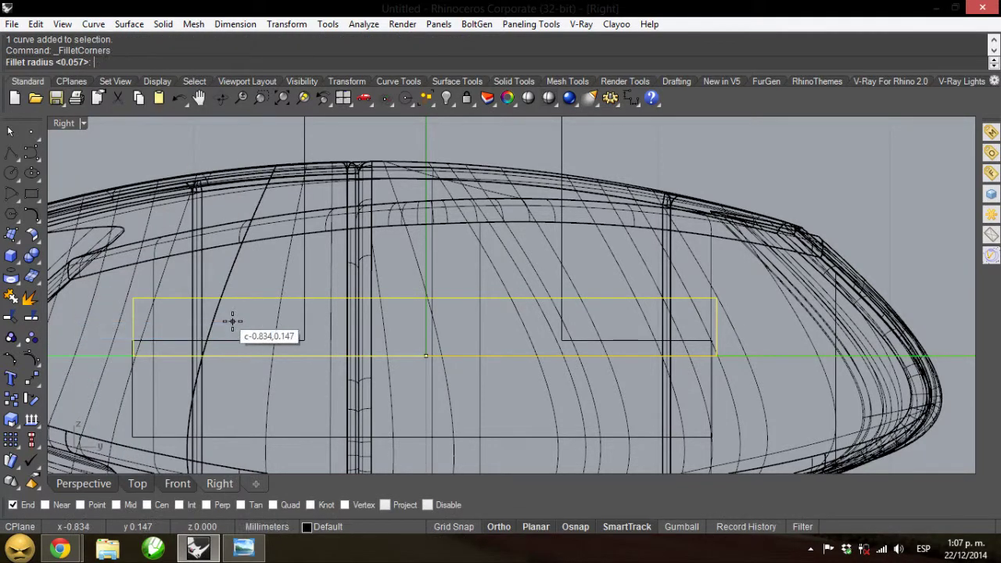
{"action": "left_click", "coordinate": [236, 322]}
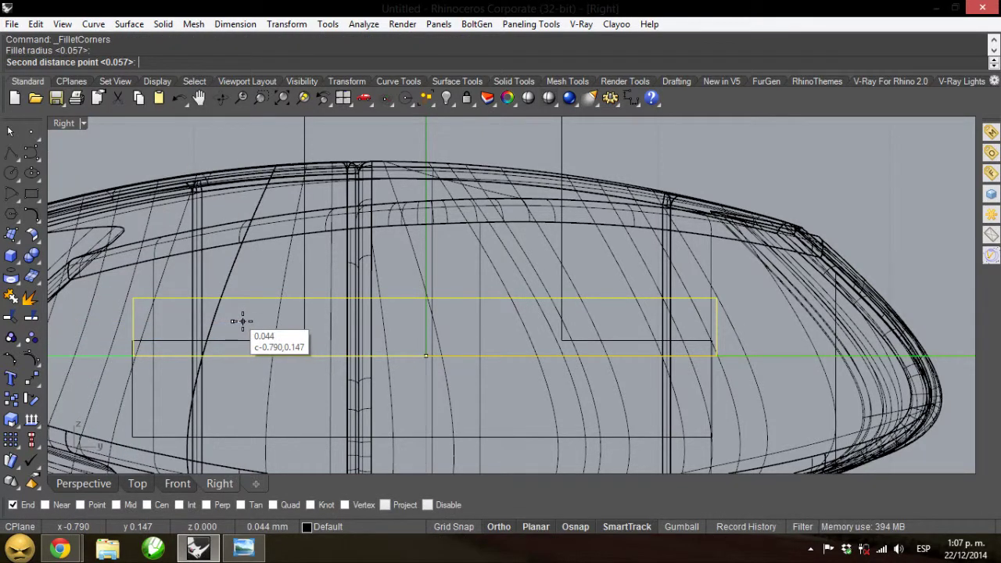
{"action": "left_click", "coordinate": [239, 322]}
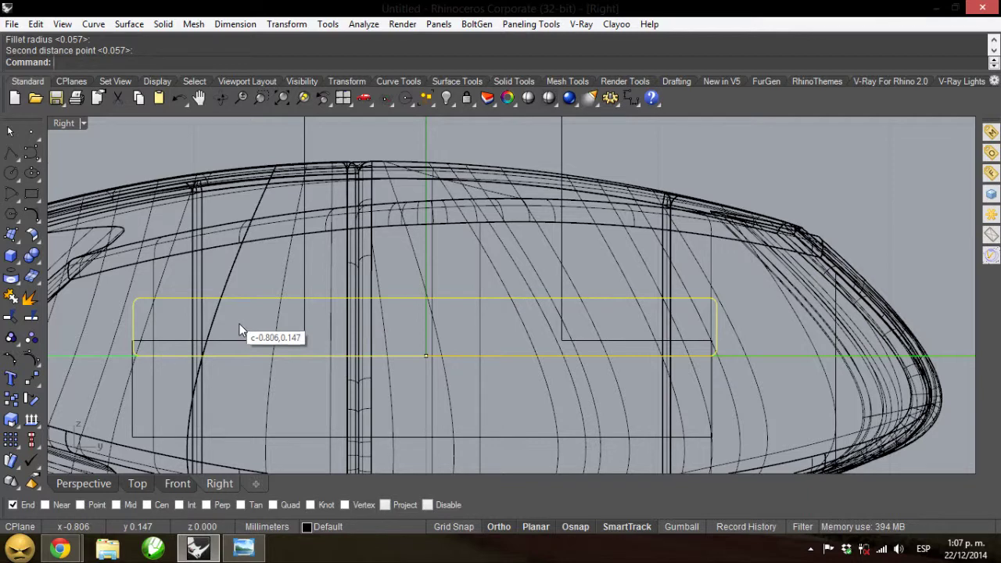
Offset the rounded rectangle 0.04 mm inward in the Right view to make the inner channel outline.
{"action": "left_click", "coordinate": [129, 23]}
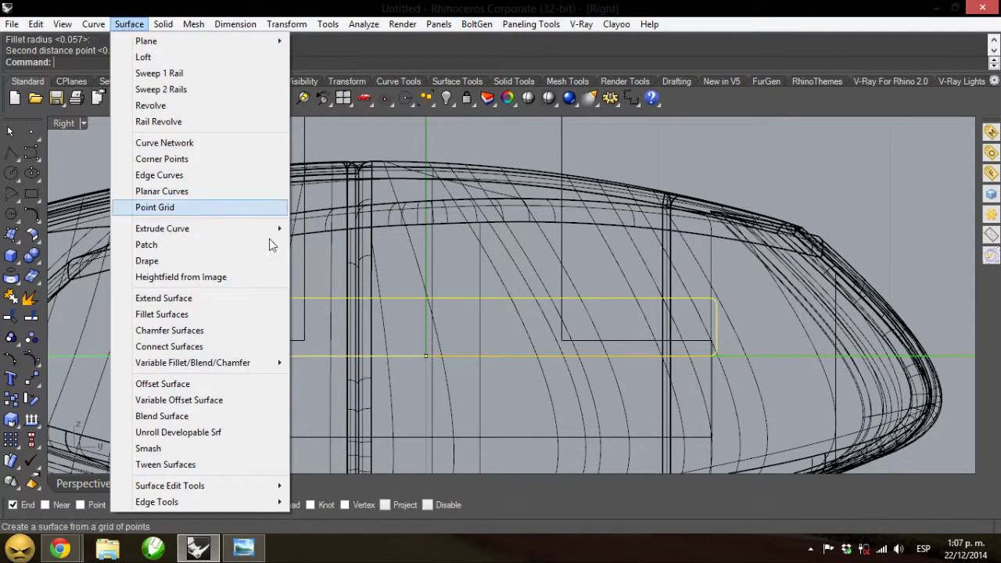
{"action": "left_click", "coordinate": [93, 24]}
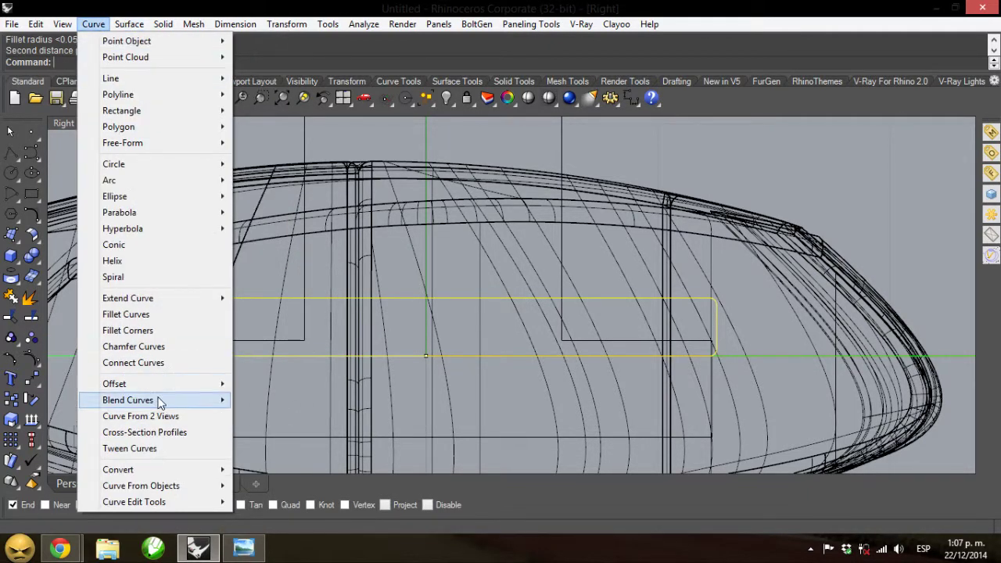
{"action": "mouse_move", "coordinate": [165, 383]}
{"action": "left_click", "coordinate": [285, 384]}
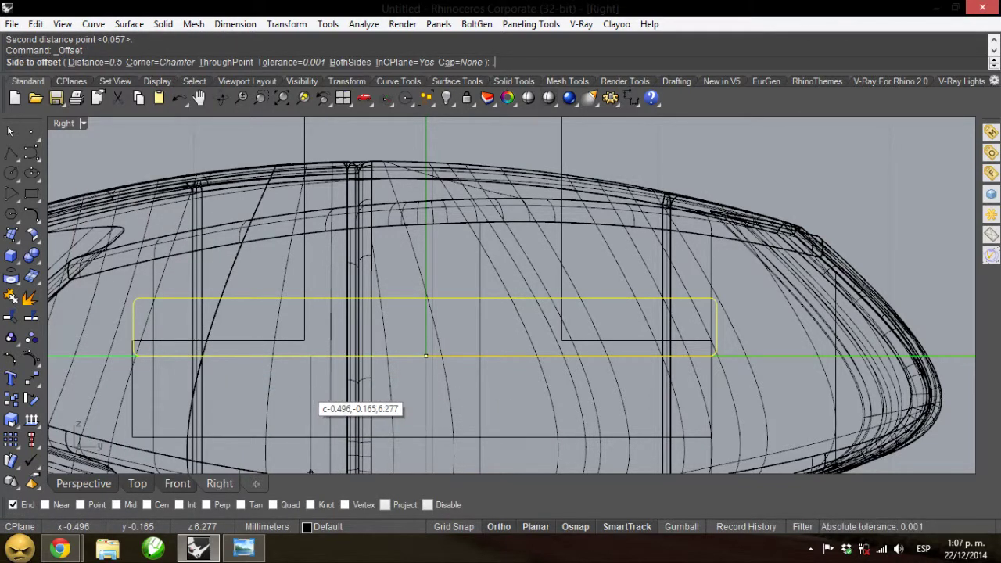
{"action": "type", "text": ".005"}
{"action": "key", "text": "Return"}
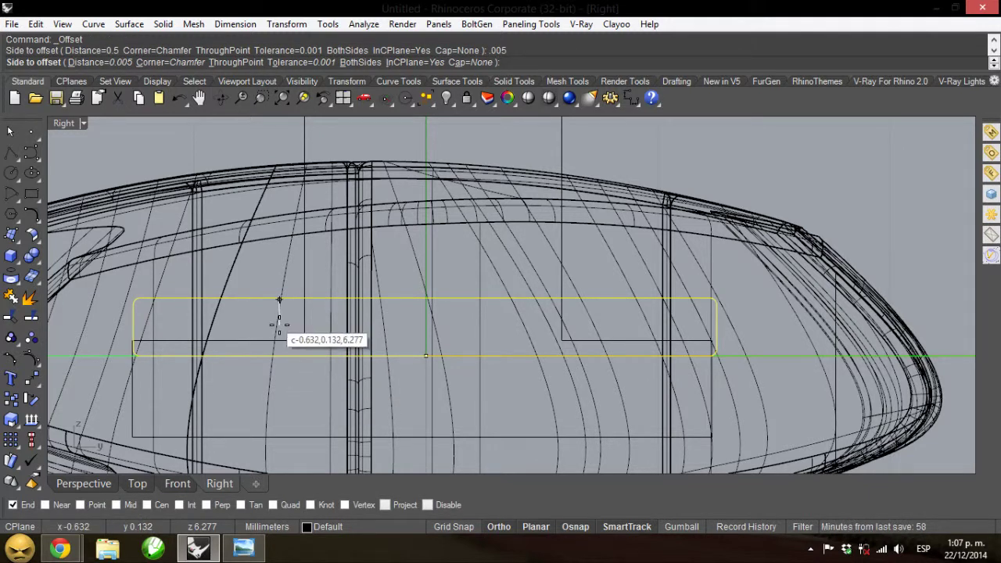
{"action": "type", "text": ".01"}
{"action": "key", "text": "Return"}
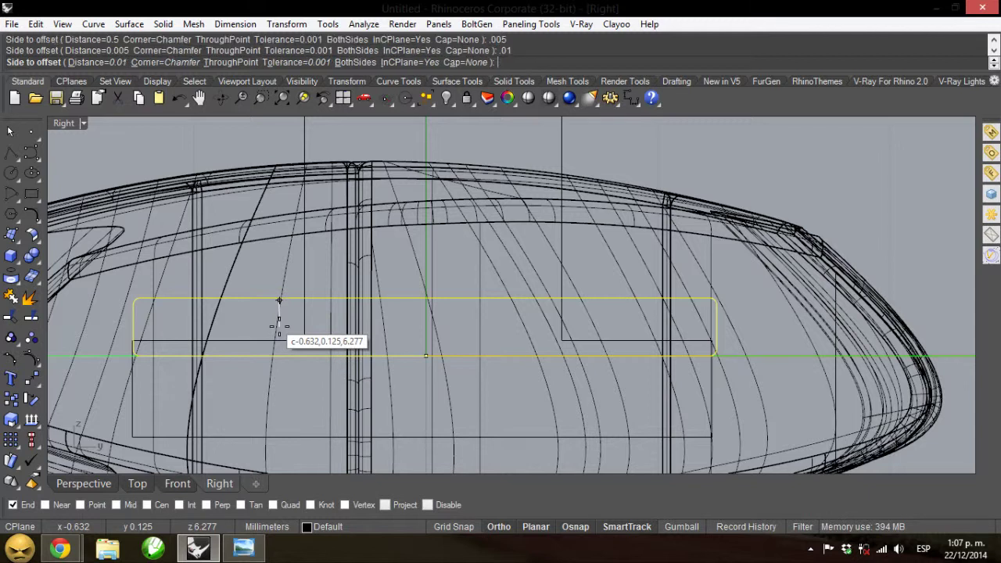
{"action": "type", "text": ".04"}
{"action": "key", "text": "Return"}
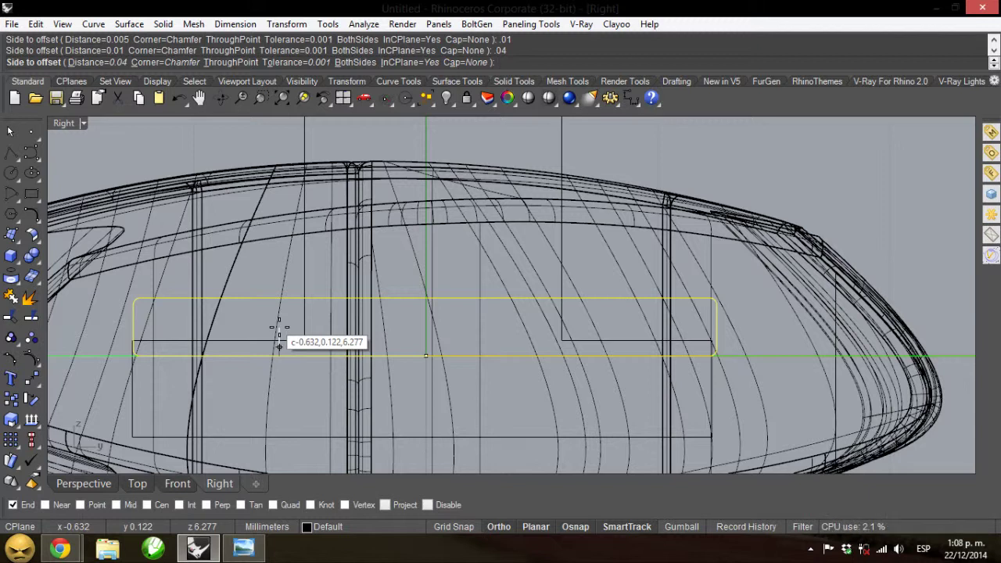
{"action": "left_click", "coordinate": [279, 331]}
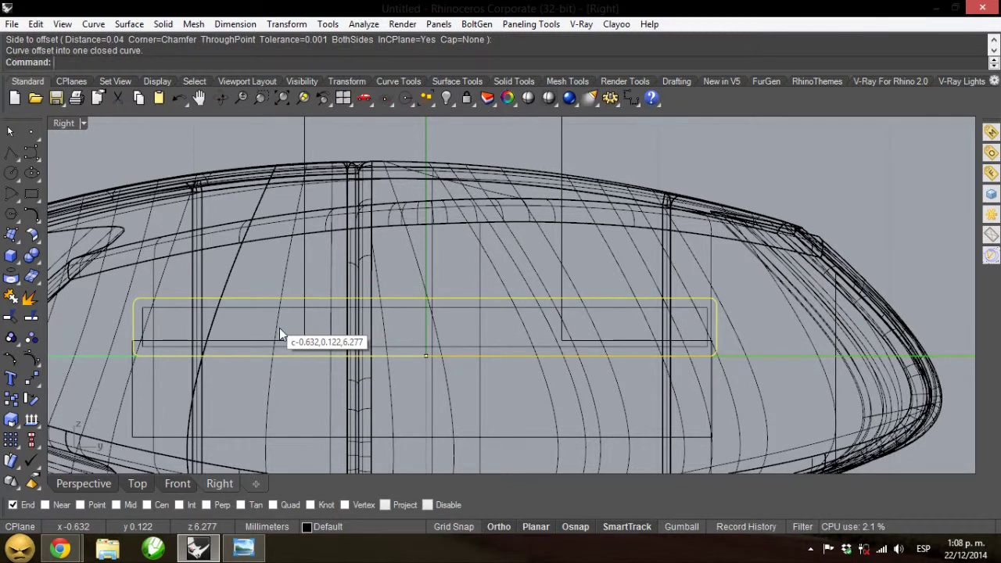
Try to fillet the inner rectangle's corners with a radius of about 0.076 mm, and undo it.
{"action": "left_click", "coordinate": [177, 312]}
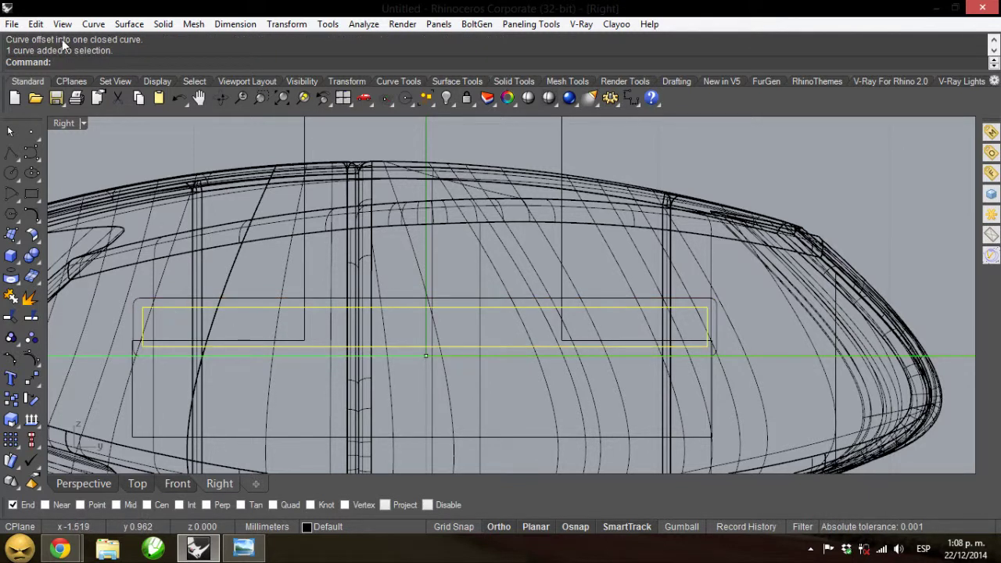
{"action": "left_click", "coordinate": [93, 23]}
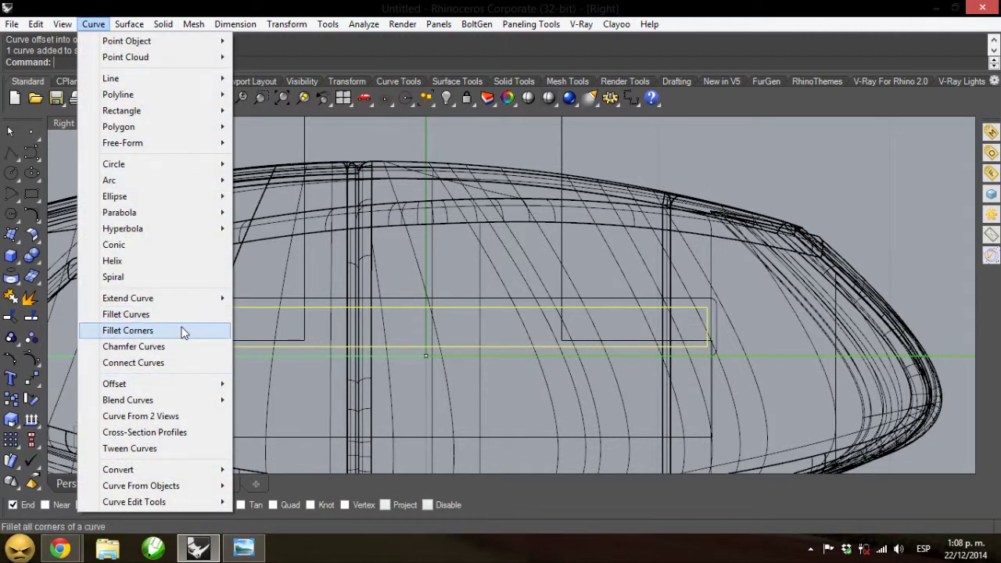
{"action": "left_click", "coordinate": [179, 331]}
{"action": "left_click", "coordinate": [193, 325]}
{"action": "left_click", "coordinate": [211, 325]}
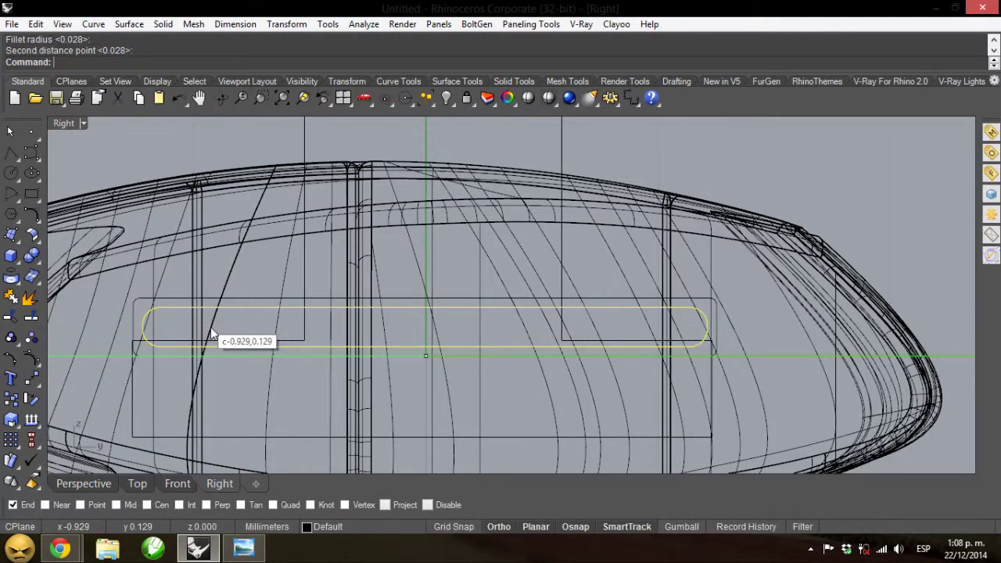
{"action": "key", "text": "ctrl+z"}
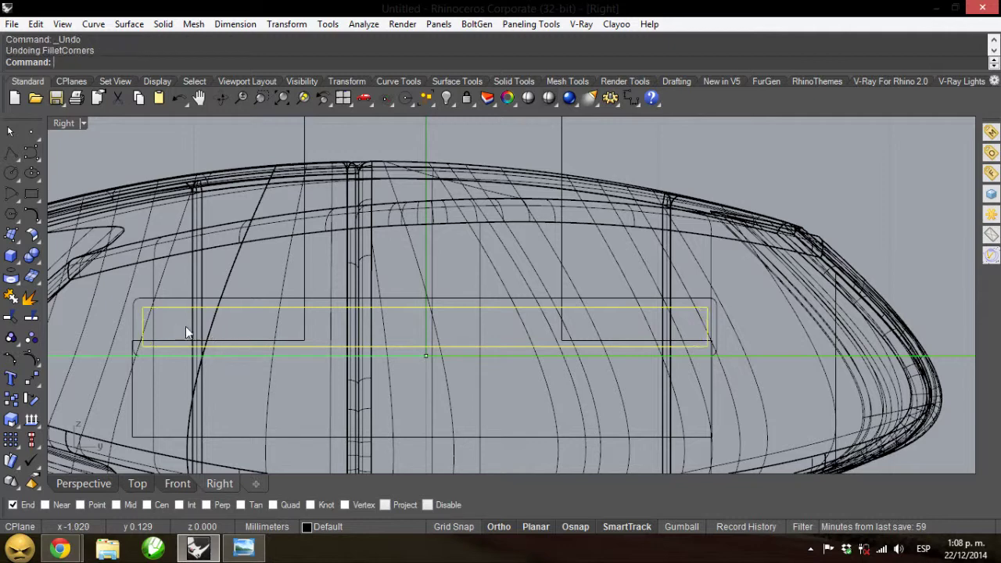
Fillet all corners of the inner rectangle with a small radius, and return to the four-viewport layout.
{"action": "key", "text": "Return"}
{"action": "left_click", "coordinate": [158, 324]}
{"action": "left_click", "coordinate": [161, 324]}
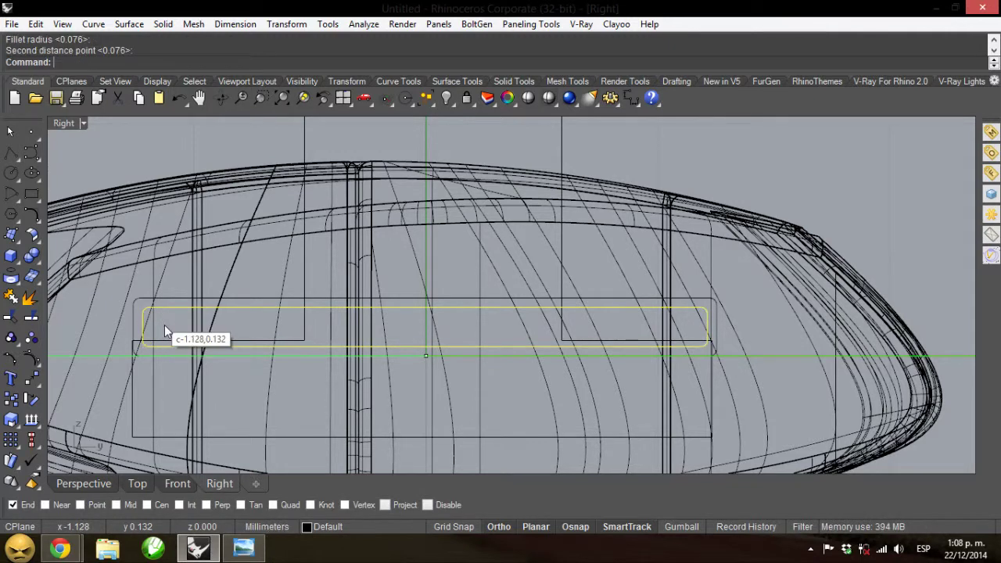
{"action": "double_click", "coordinate": [60, 125]}
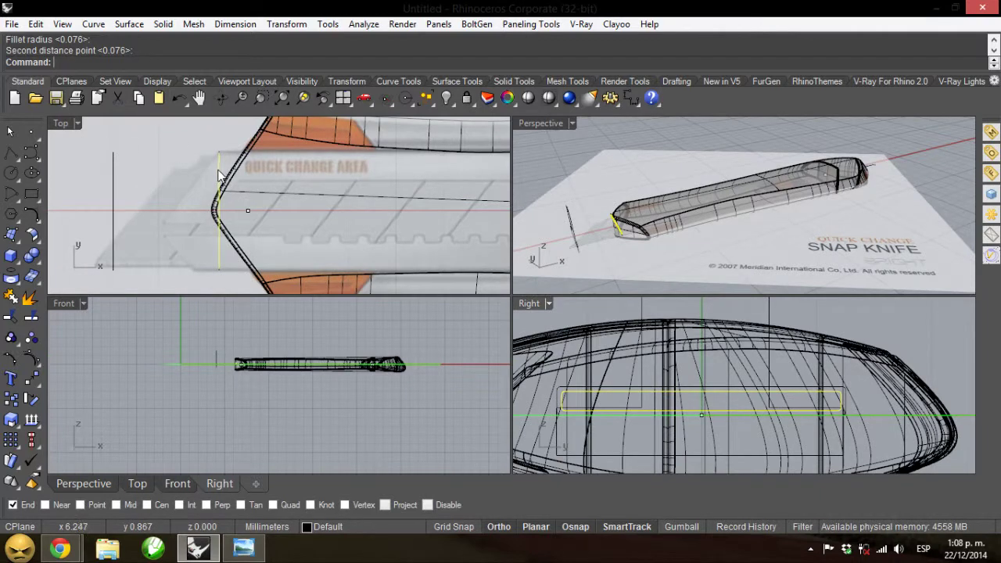
Try moving only the inner rectangle forward toward the blade tip and extruding it about 21.4 mm as a one-sided solid past the body's rear.
{"action": "left_click_drag", "start_coordinate": [220, 175], "coordinate": [141, 177]}
{"action": "scroll", "coordinate": [140, 177], "scroll_direction": "down", "scroll_amount": 3}
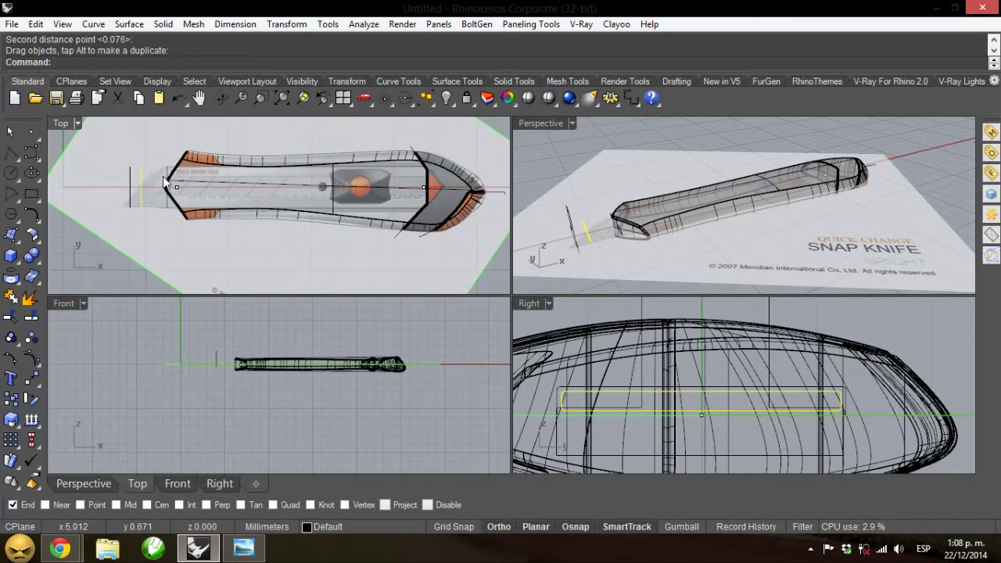
{"action": "left_click", "coordinate": [163, 24]}
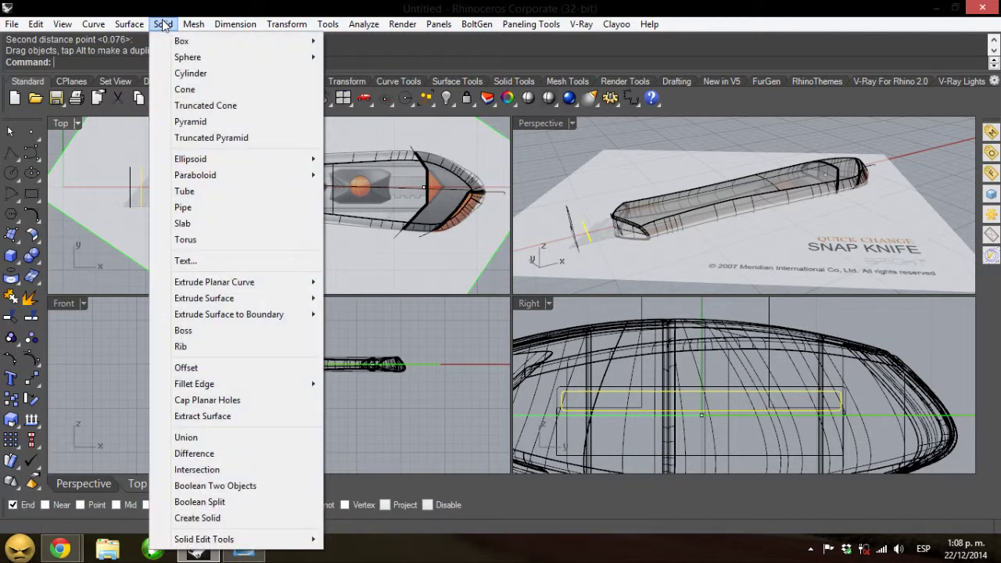
{"action": "mouse_move", "coordinate": [313, 282]}
{"action": "left_click", "coordinate": [348, 281]}
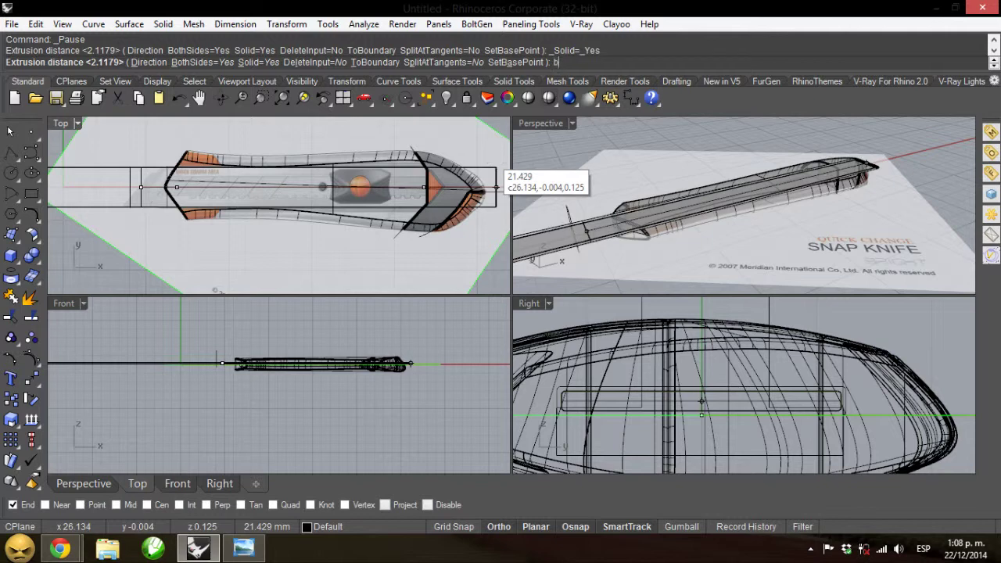
{"action": "type", "text": "b"}
{"action": "key", "text": "Return"}
{"action": "left_click", "coordinate": [495, 159]}
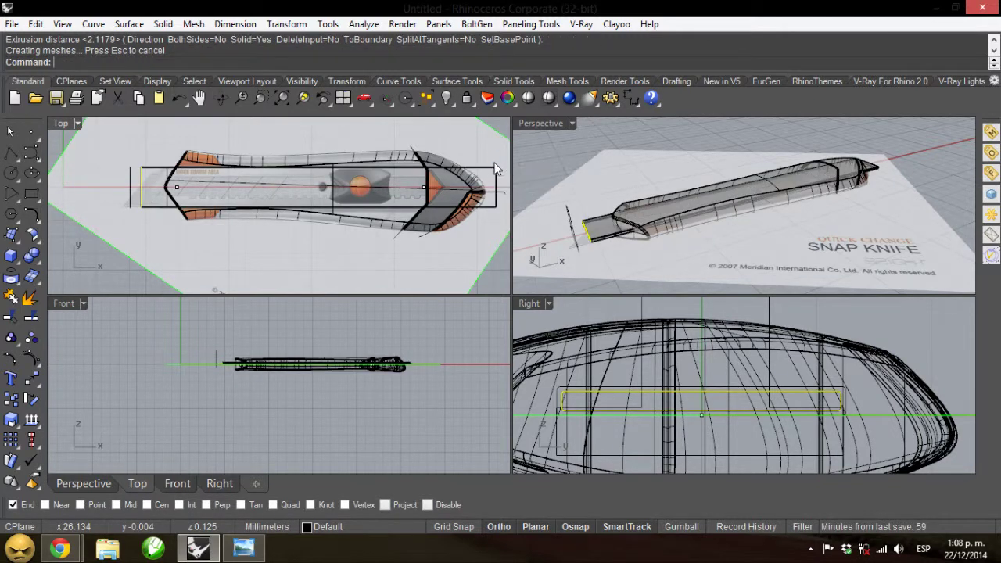
Check the front end of the inner rectangle's extrusion in the Perspective view, and undo that extrusion.
{"action": "left_click", "coordinate": [489, 173]}
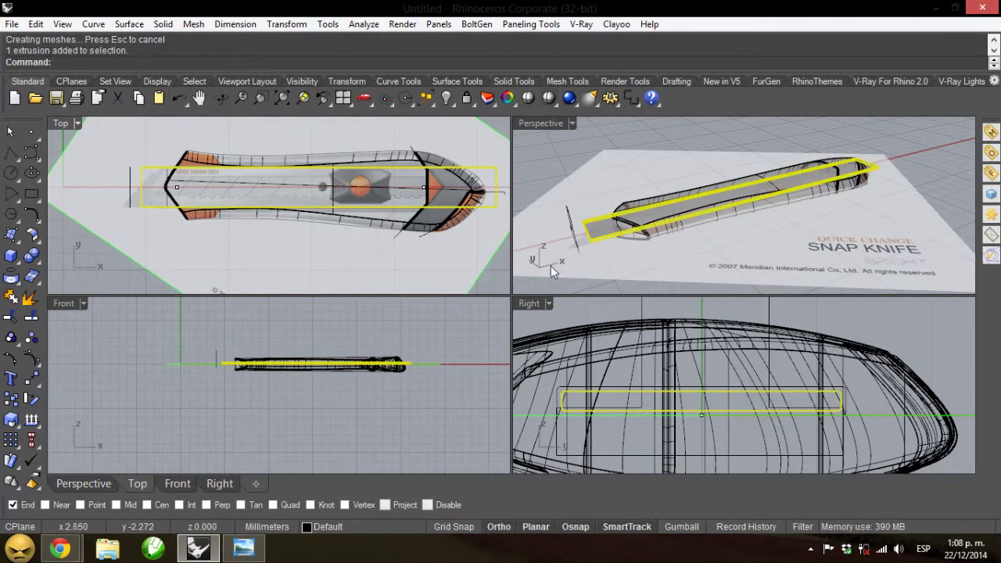
{"action": "right_click_drag", "start_coordinate": [551, 266], "coordinate": [643, 262]}
{"action": "key", "text": "Escape"}
{"action": "scroll", "coordinate": [604, 255], "scroll_direction": "up", "scroll_amount": 5}
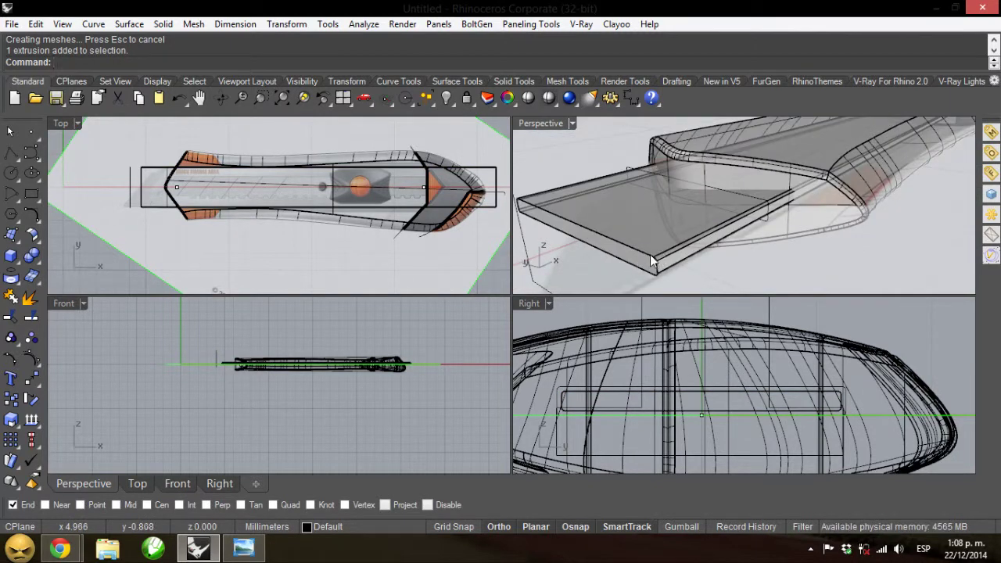
{"action": "key", "text": "ctrl+z"}
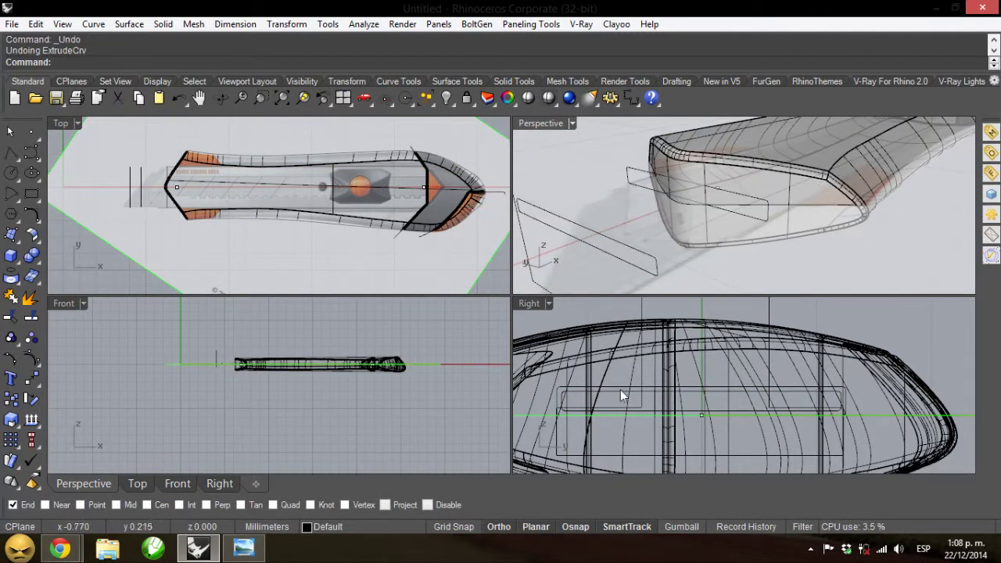
Try to extrude both rectangles from their separate positions, cancel it, and undo the inner rectangle's move.
{"action": "scroll", "coordinate": [612, 402], "scroll_direction": "up", "scroll_amount": 2}
{"action": "left_click", "coordinate": [615, 391]}
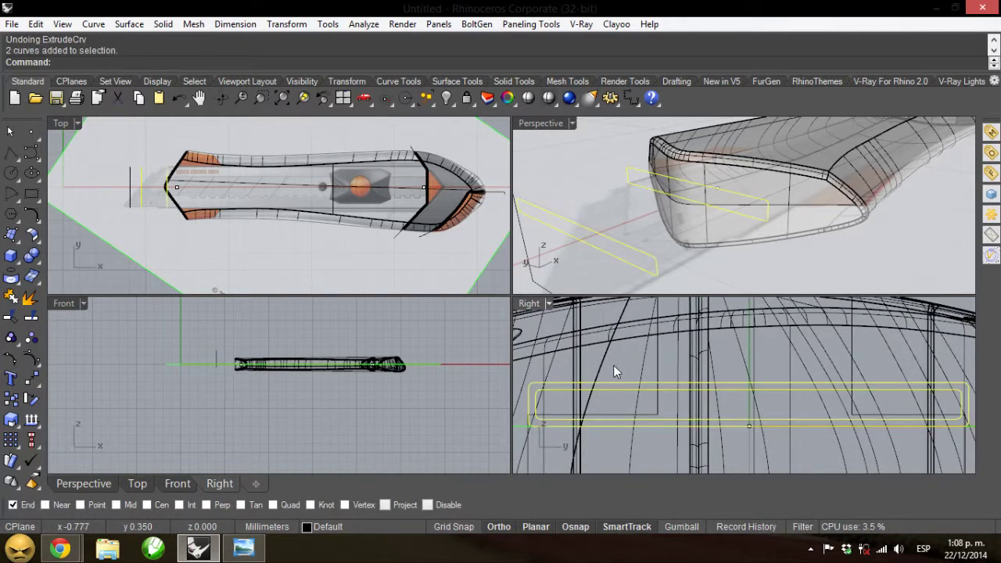
{"action": "right_click", "coordinate": [613, 365]}
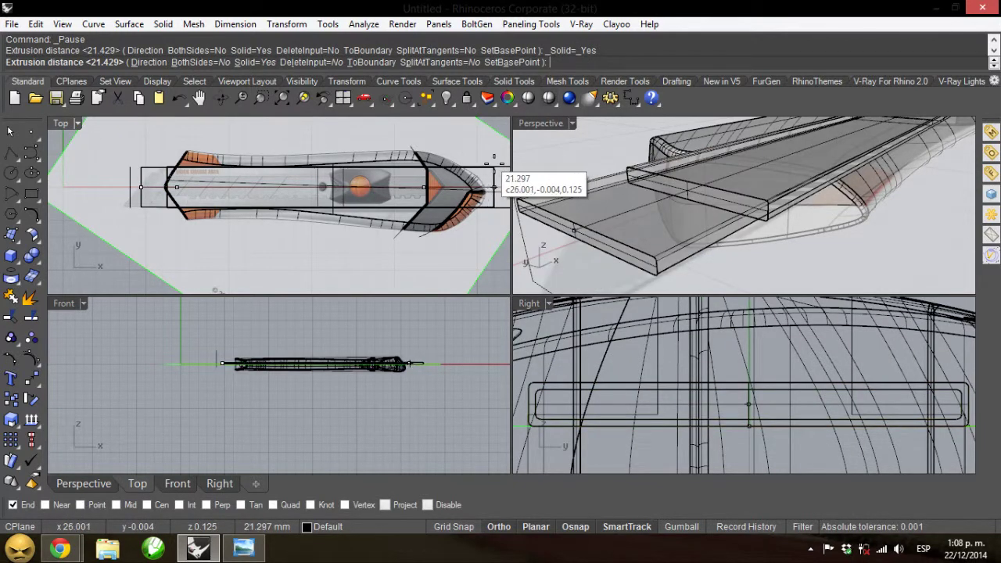
{"action": "right_click_drag", "start_coordinate": [491, 177], "coordinate": [455, 180]}
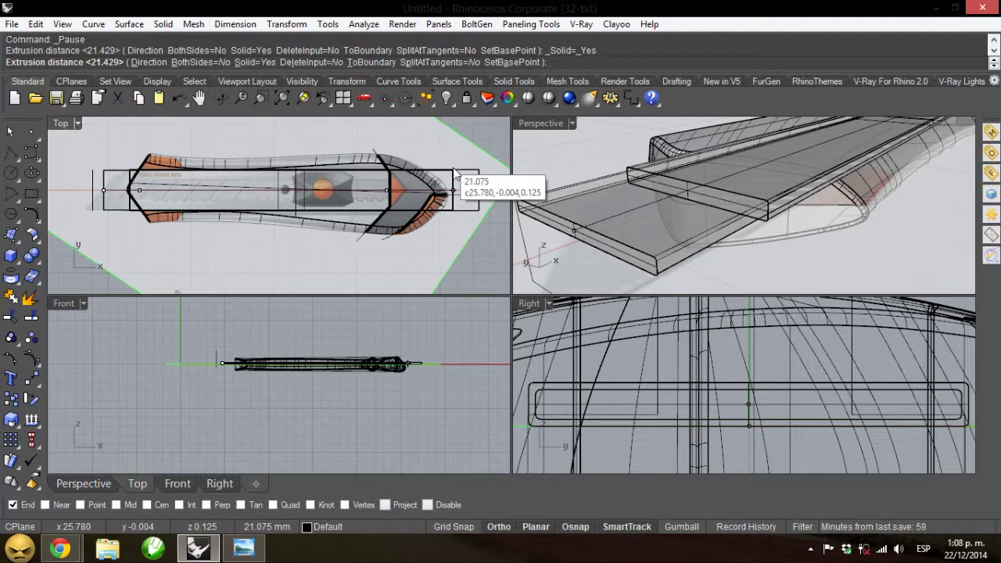
{"action": "key", "text": "Escape"}
{"action": "key", "text": "Escape"}
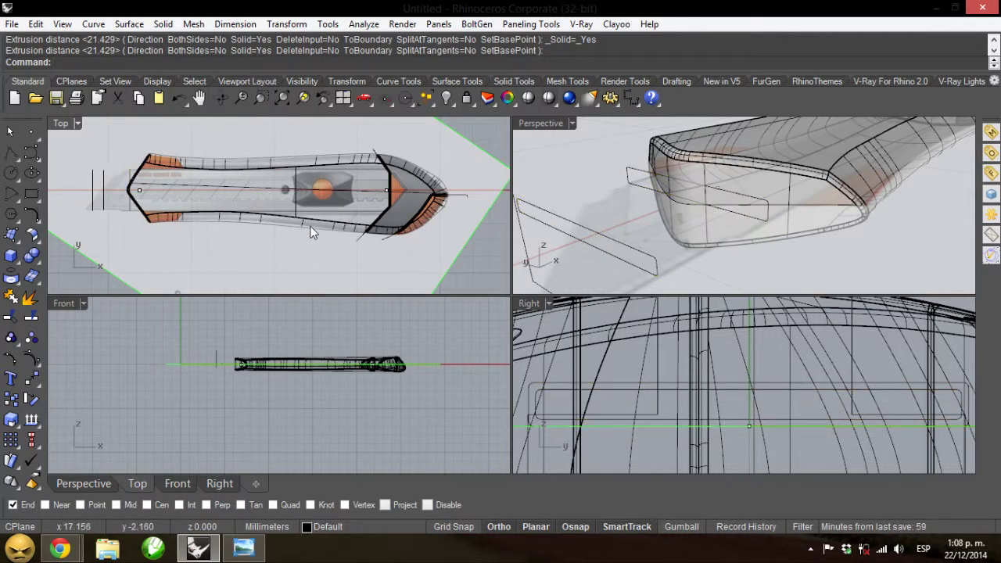
{"action": "key", "text": "ctrl+z"}
Move both rectangles together toward the blade tip in the Top view and extrude them about 23 mm on one side into a hollow solid.
{"action": "scroll", "coordinate": [132, 156], "scroll_direction": "up", "scroll_amount": 3}
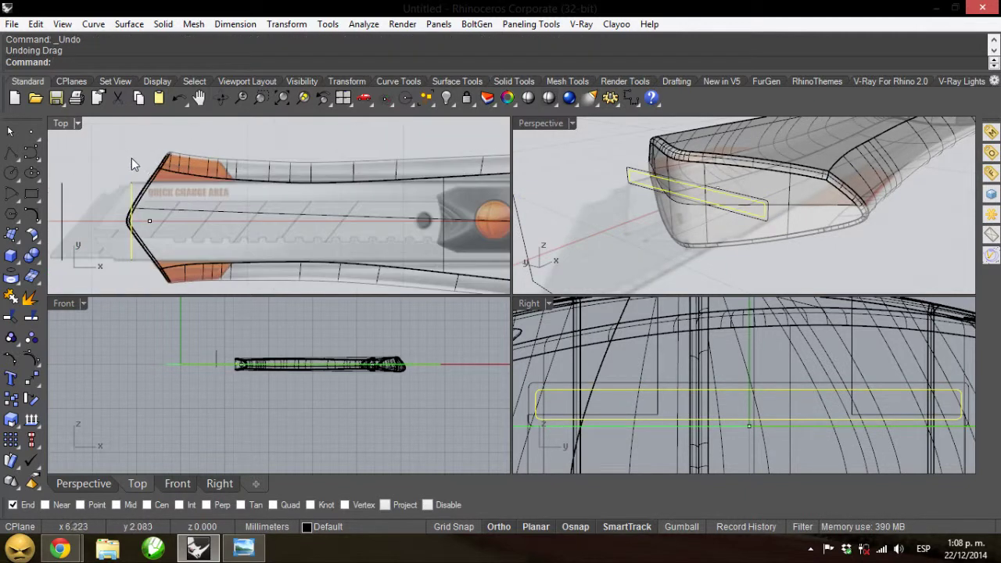
{"action": "left_click_drag", "start_coordinate": [129, 181], "coordinate": [83, 194]}
{"action": "scroll", "coordinate": [83, 195], "scroll_direction": "down", "scroll_amount": 3}
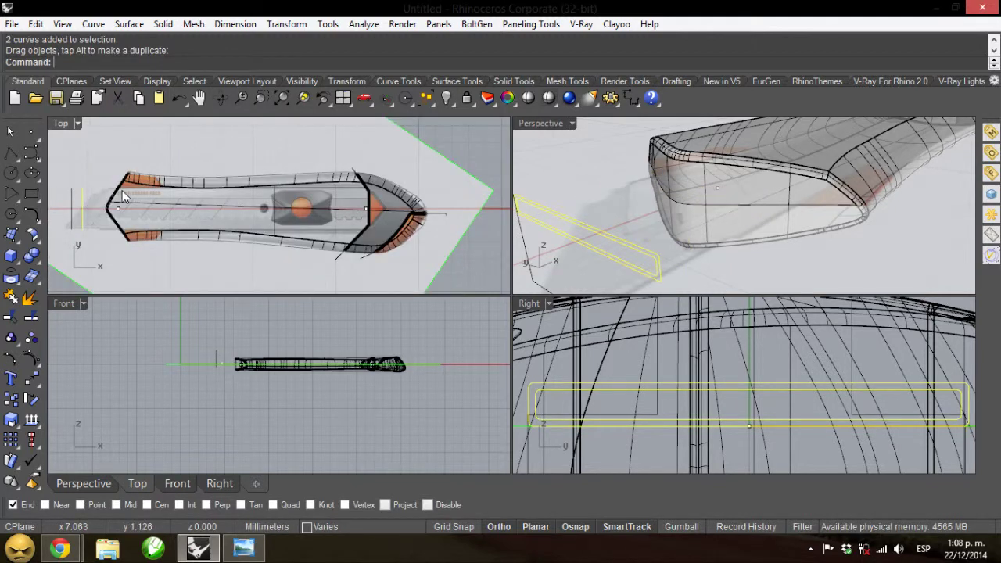
{"action": "key", "text": "Return"}
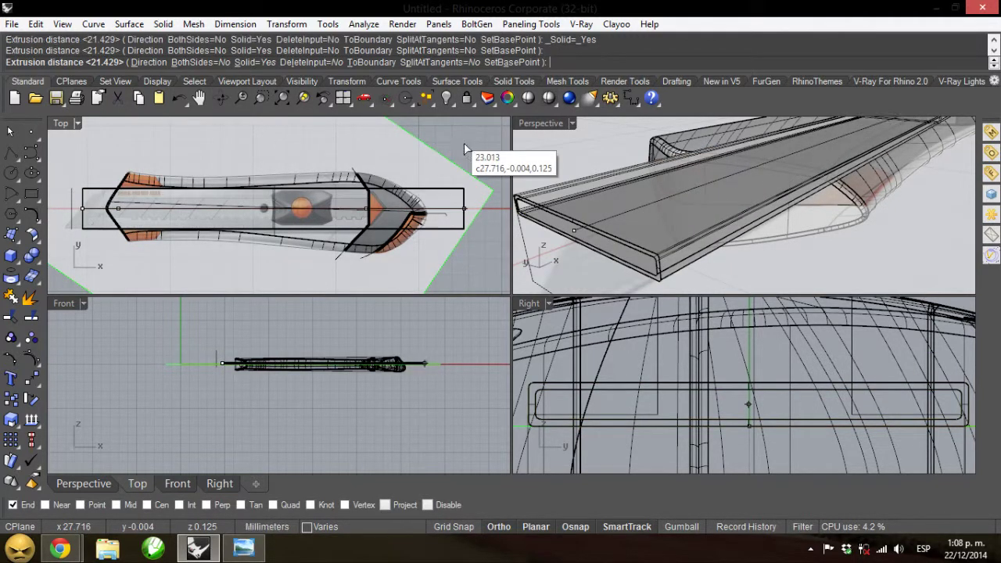
{"action": "left_click", "coordinate": [464, 144]}
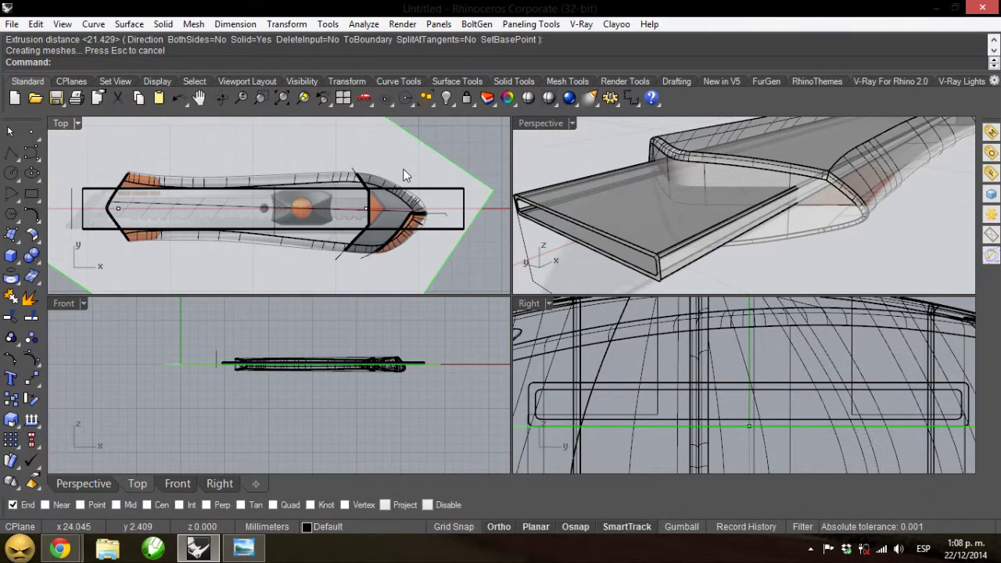
Examine the hollow extrusion along the knife body from its front opening to its protruding rear end.
{"action": "scroll", "coordinate": [406, 180], "scroll_direction": "up", "scroll_amount": 2}
{"action": "scroll", "coordinate": [416, 190], "scroll_direction": "down", "scroll_amount": 4}
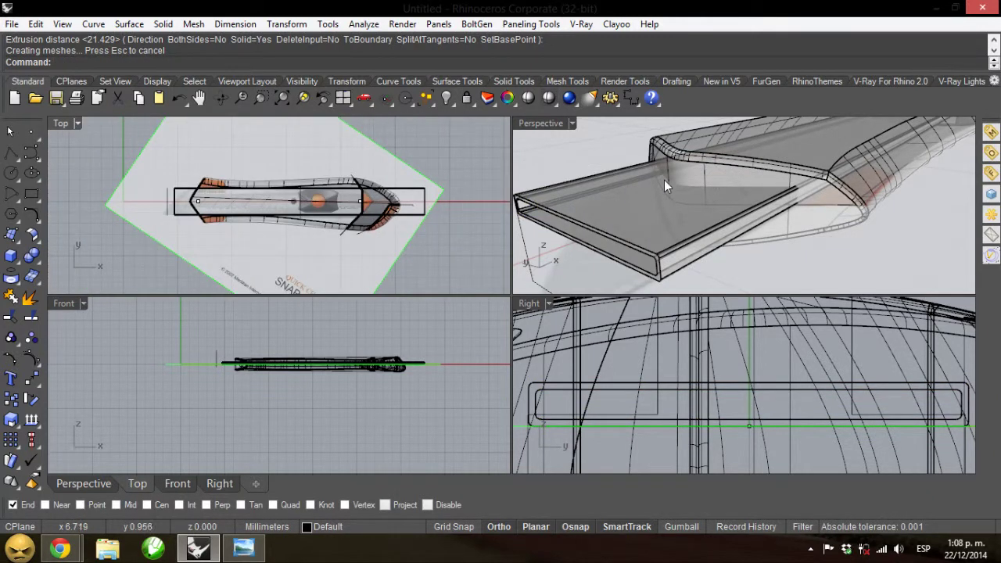
{"action": "scroll", "coordinate": [664, 185], "scroll_direction": "down", "scroll_amount": 2}
{"action": "scroll", "coordinate": [576, 230], "scroll_direction": "down", "scroll_amount": 3}
{"action": "right_click_drag", "start_coordinate": [815, 176], "coordinate": [510, 218]}
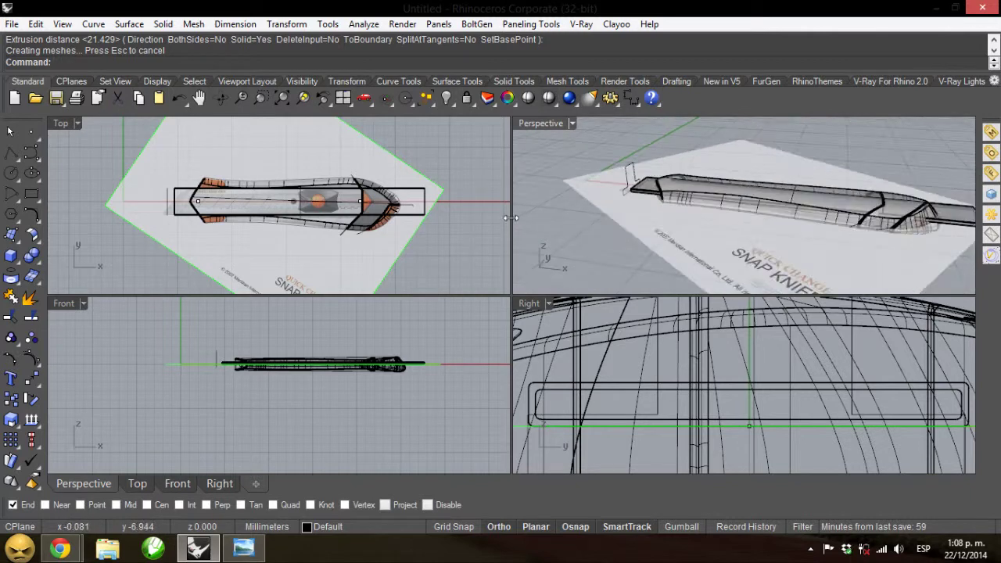
{"action": "scroll", "coordinate": [665, 219], "scroll_direction": "down", "scroll_amount": 3}
{"action": "right_click_drag", "start_coordinate": [665, 219], "coordinate": [747, 220]}
{"action": "scroll", "coordinate": [746, 221], "scroll_direction": "up", "scroll_amount": 2}
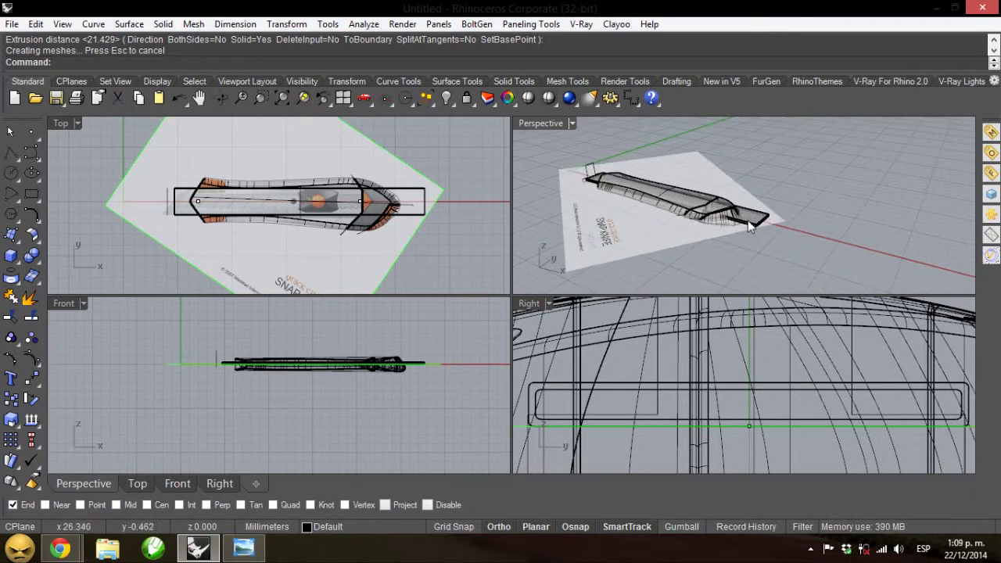
{"action": "scroll", "coordinate": [750, 225], "scroll_direction": "up", "scroll_amount": 3}
Isolate the hollow extrusion and the angled curve crossing the body near its rear by hiding all other model objects.
{"action": "right_click", "coordinate": [759, 220]}
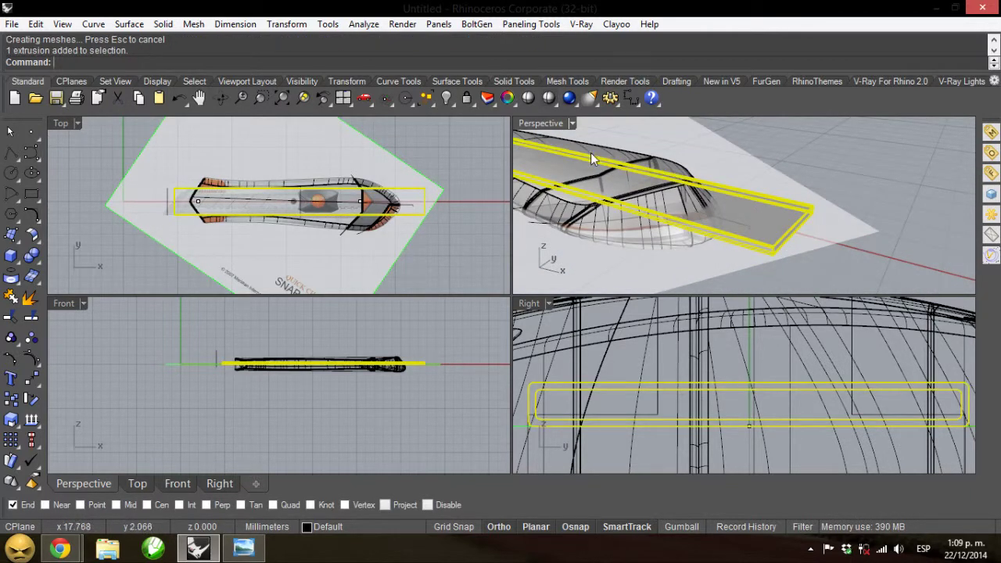
{"action": "left_click", "coordinate": [350, 180], "text": "shift"}
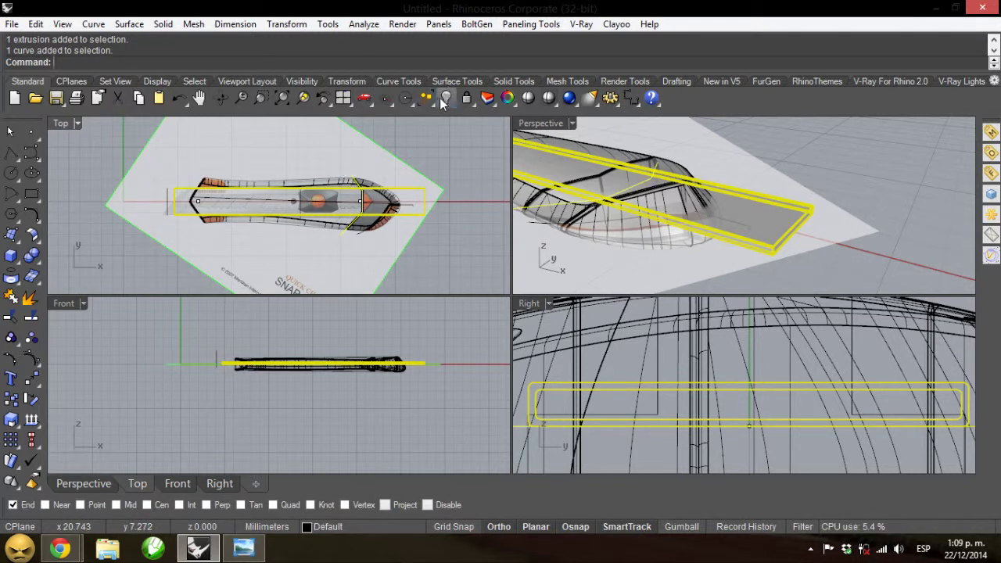
{"action": "left_click", "coordinate": [444, 99]}
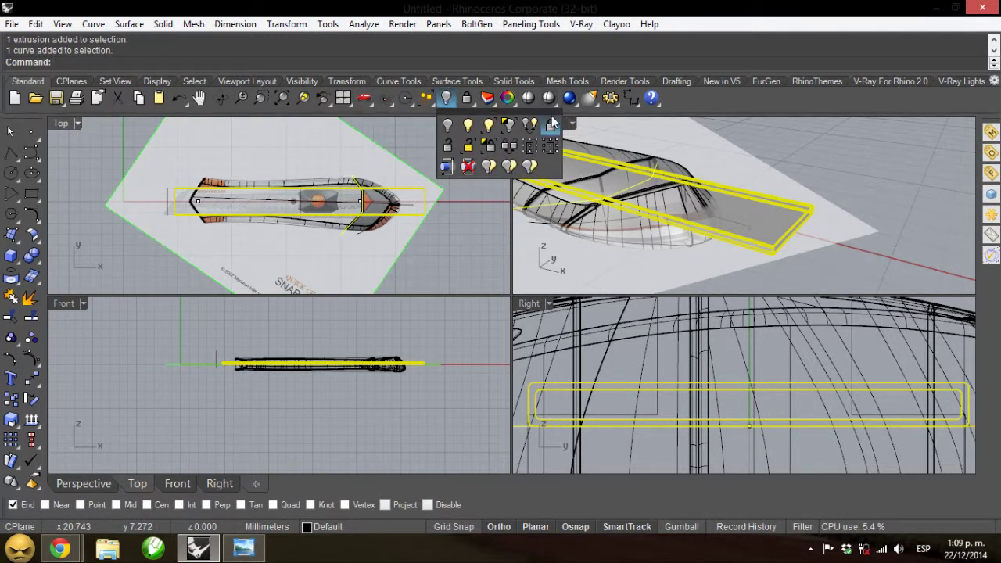
{"action": "left_click", "coordinate": [508, 126]}
{"action": "right_click_drag", "start_coordinate": [690, 144], "coordinate": [738, 188]}
{"action": "scroll", "coordinate": [741, 187], "scroll_direction": "up", "scroll_amount": 1}
{"action": "scroll", "coordinate": [647, 197], "scroll_direction": "up", "scroll_amount": 1}
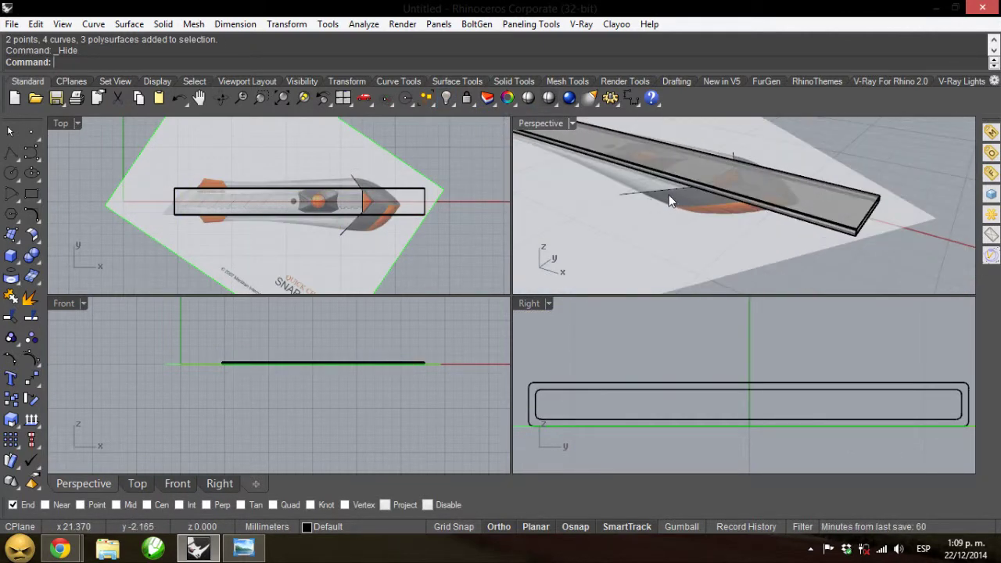
Use WireCut with the angled curve to cut through the hollow extrusion and remove its protruding rear part.
{"action": "scroll", "coordinate": [665, 197], "scroll_direction": "up", "scroll_amount": 1}
{"action": "type", "text": "W"}
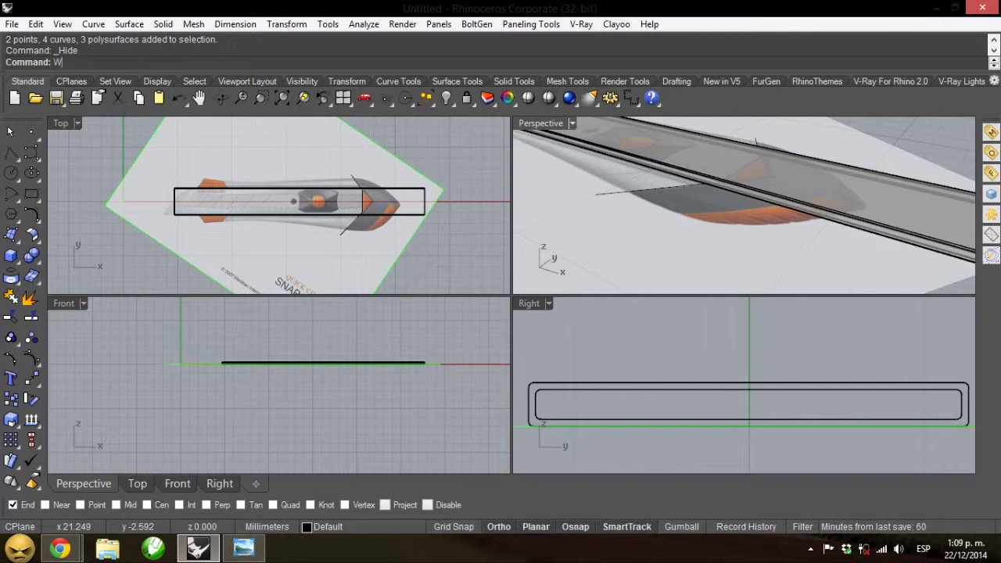
{"action": "type", "text": "ireCut"}
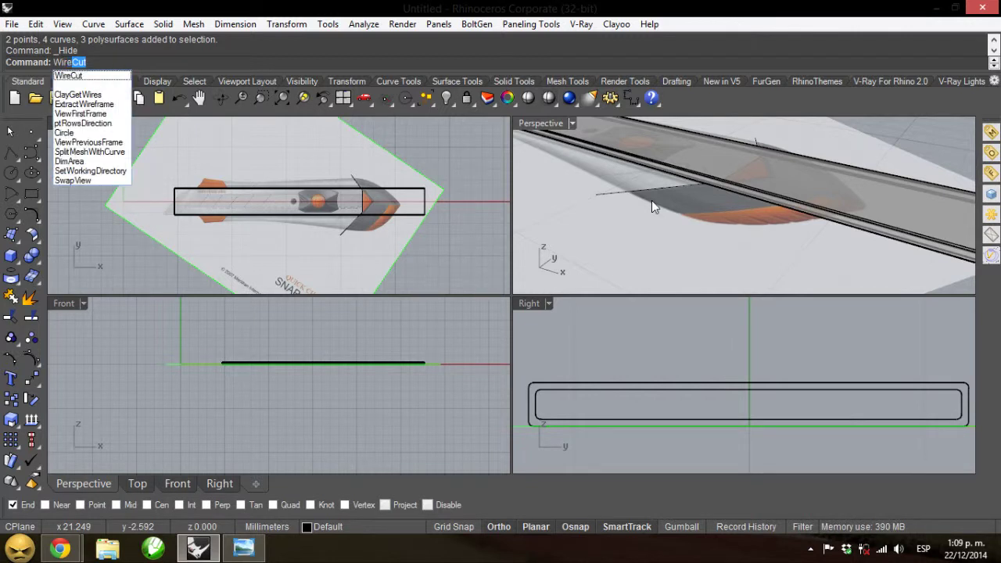
{"action": "left_click", "coordinate": [88, 76]}
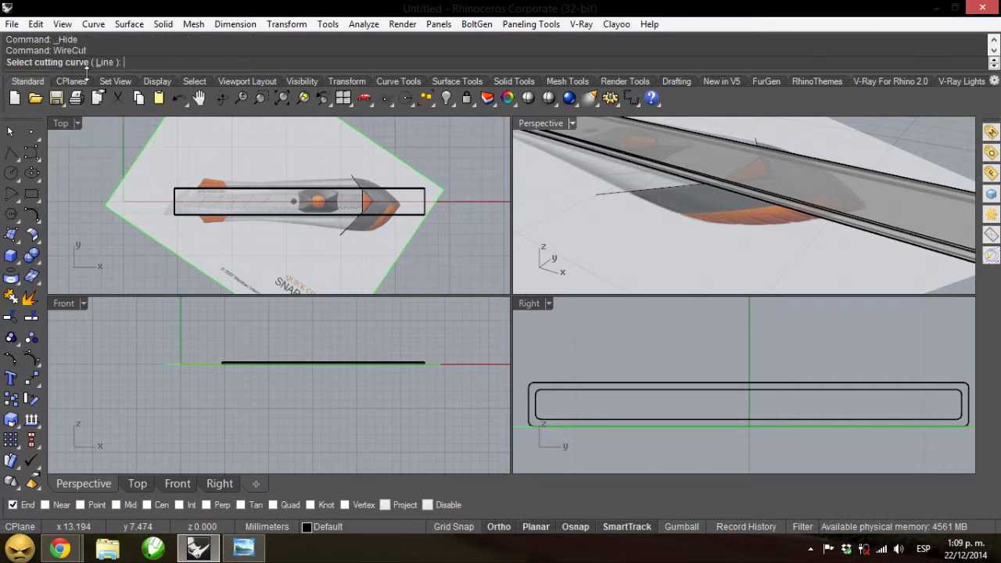
{"action": "left_click", "coordinate": [639, 188]}
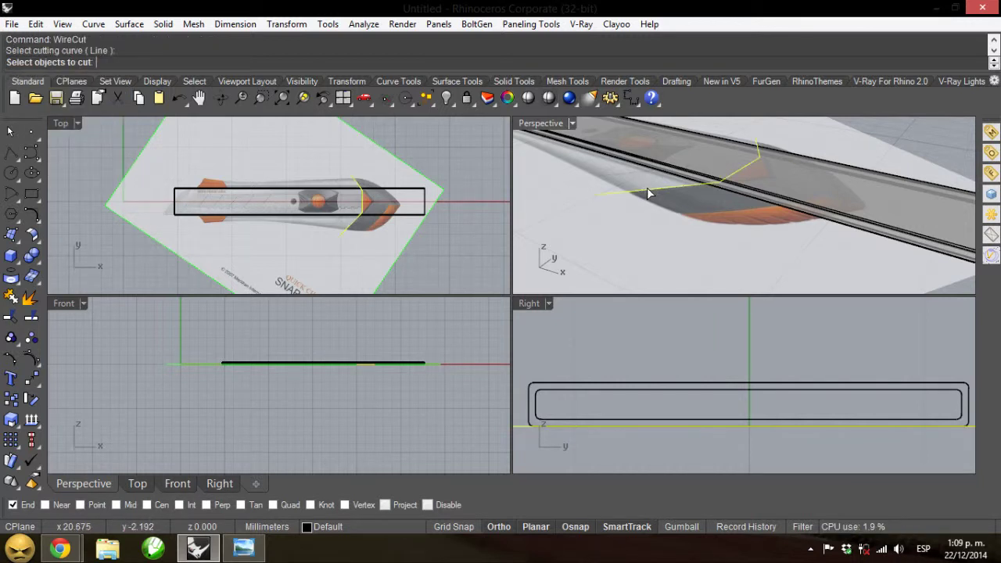
{"action": "left_click", "coordinate": [770, 202]}
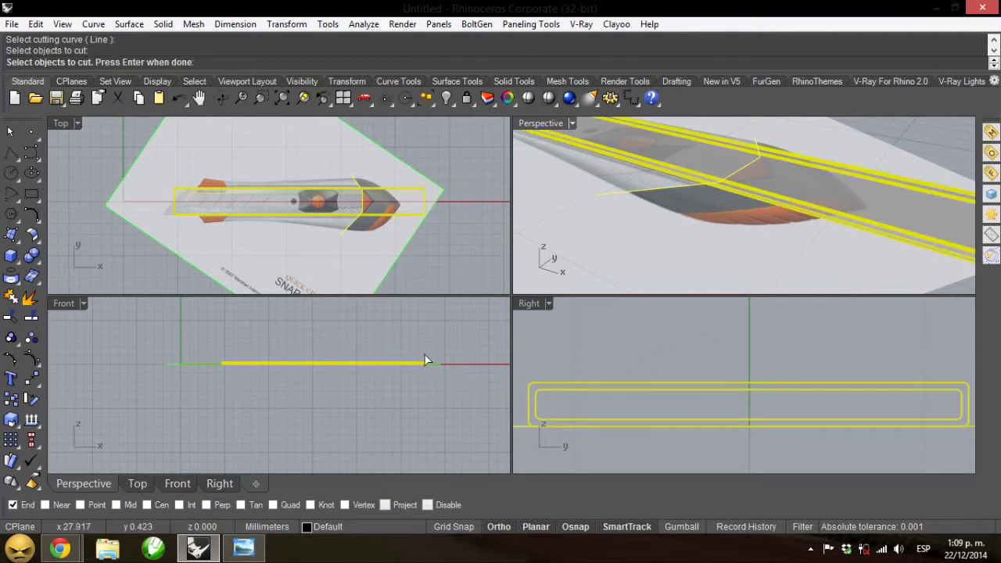
{"action": "key", "text": "Return"}
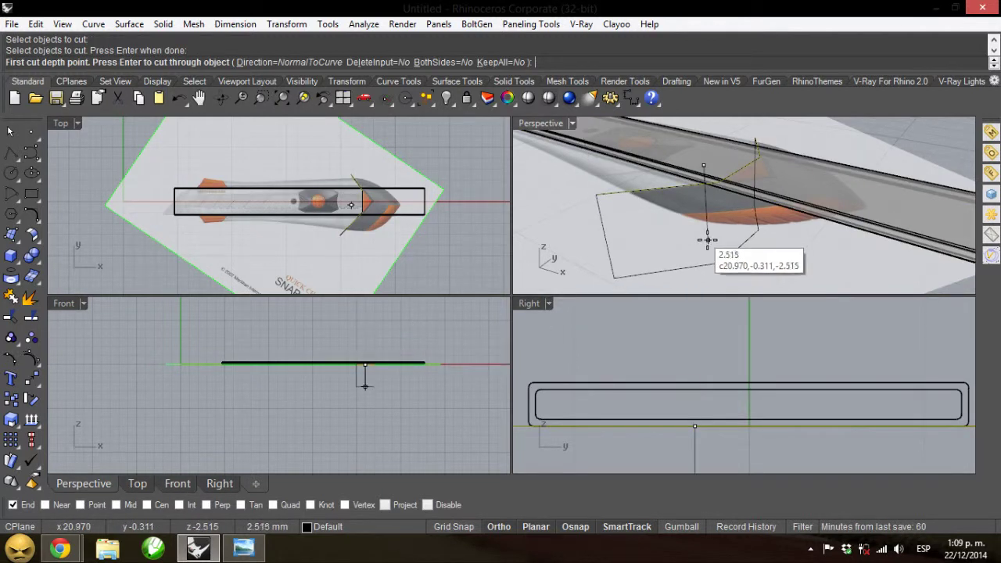
{"action": "left_click", "coordinate": [667, 334]}
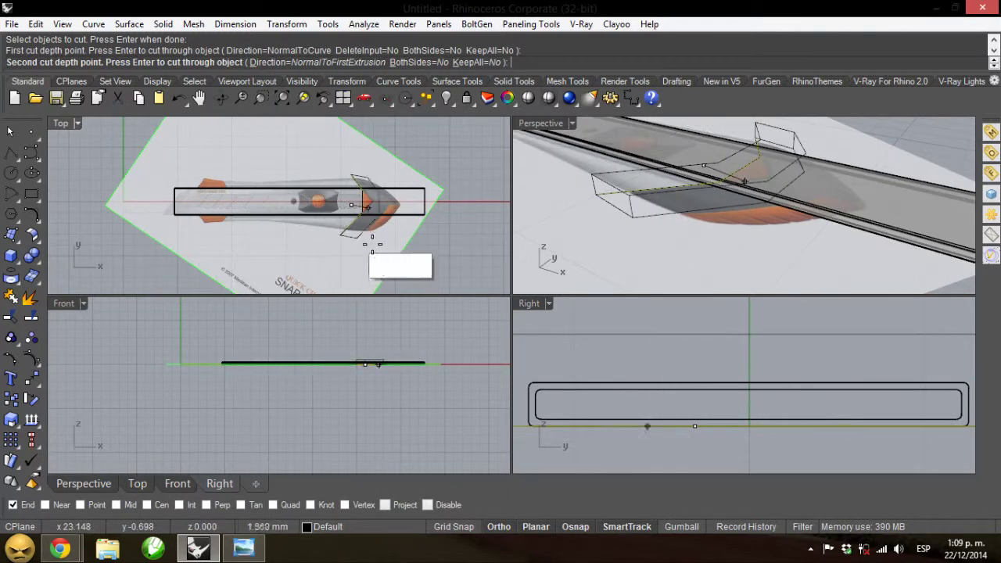
{"action": "left_click", "coordinate": [344, 62]}
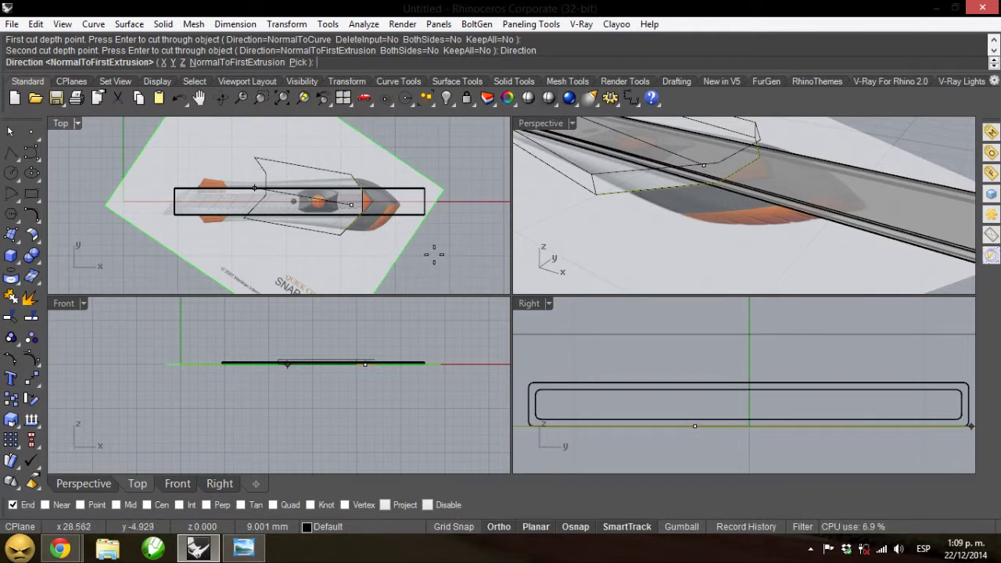
{"action": "key", "text": "Return"}
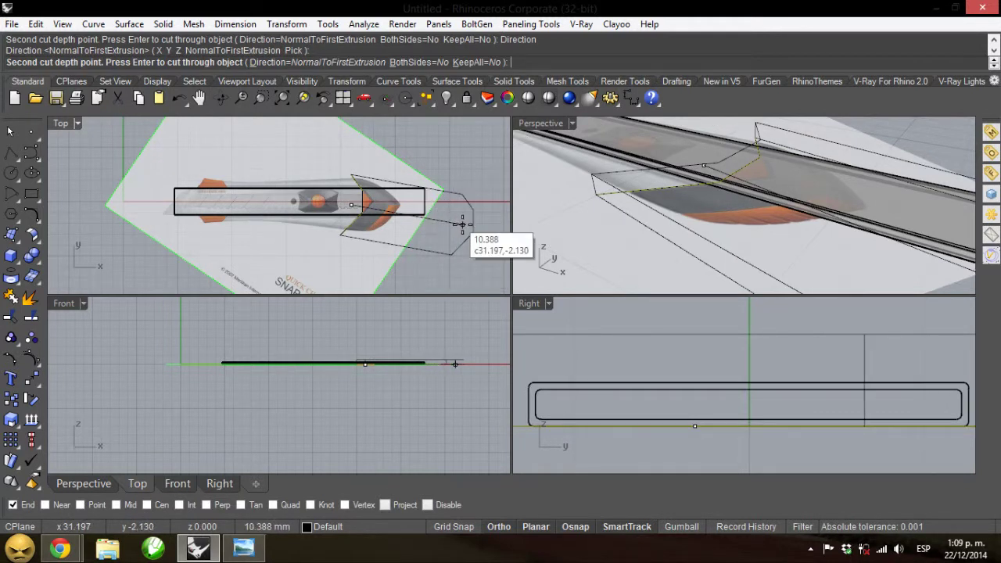
{"action": "key", "text": "Return"}
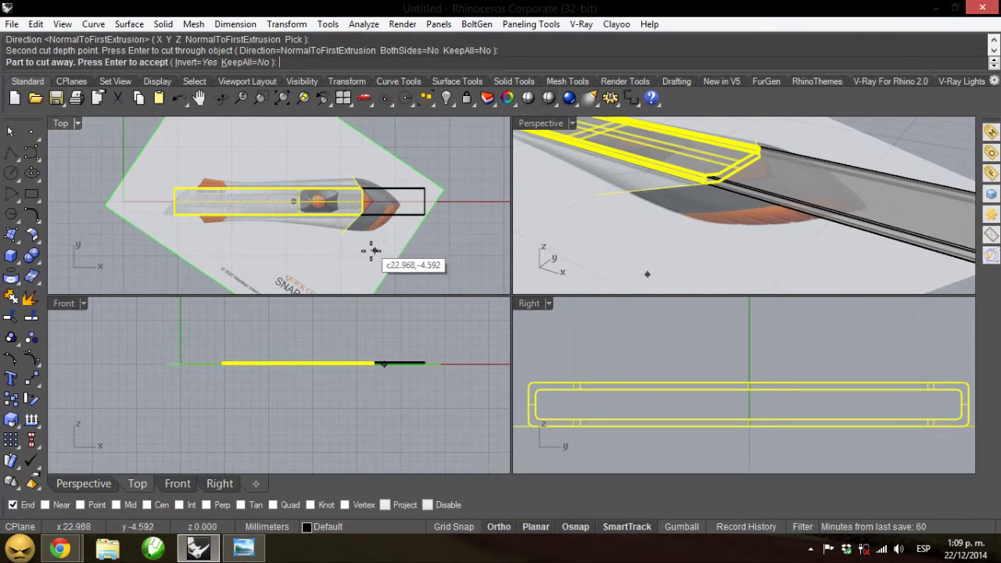
{"action": "left_click", "coordinate": [388, 191]}
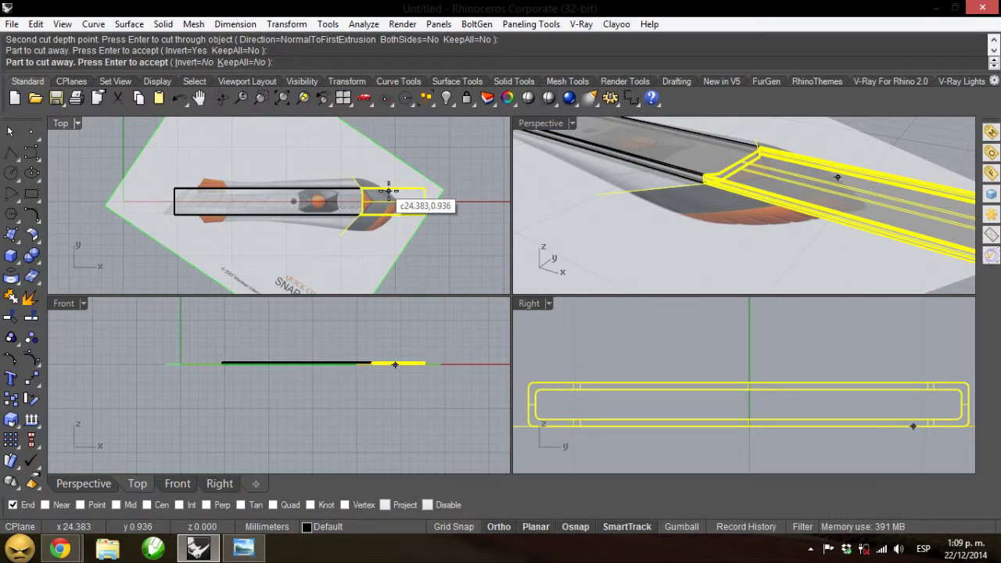
{"action": "key", "text": "Return"}
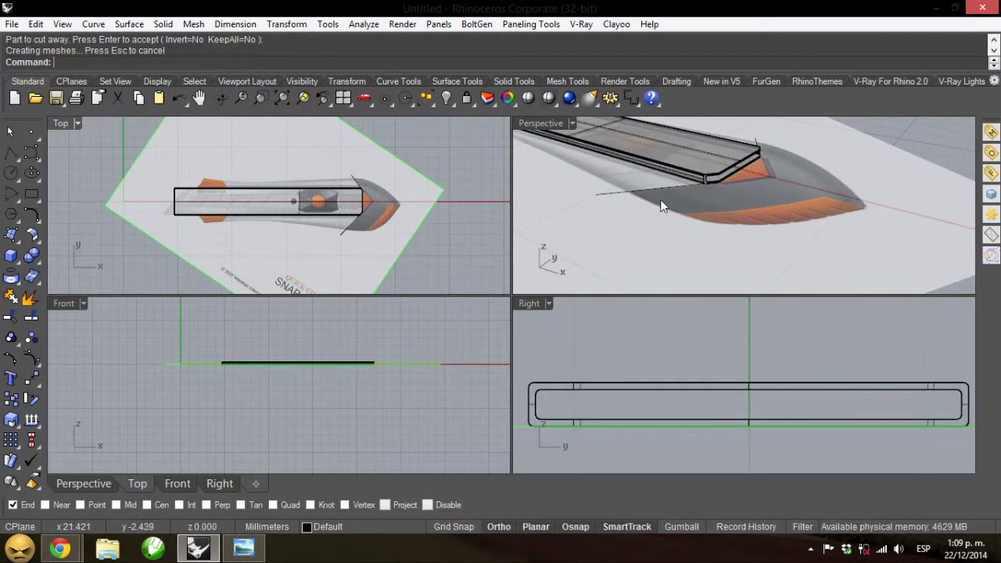
{"action": "left_click", "coordinate": [648, 190]}
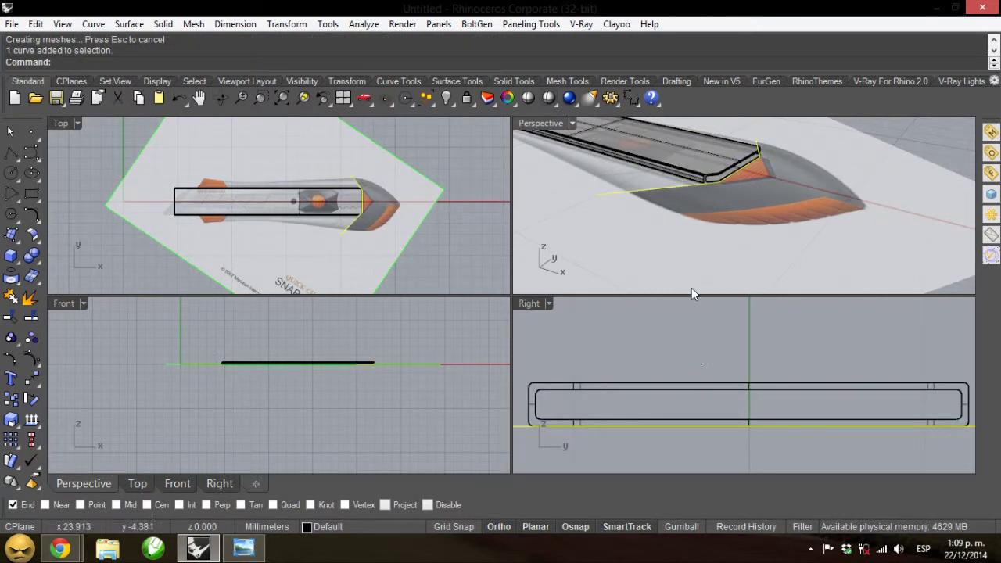
{"action": "key", "text": "Escape"}
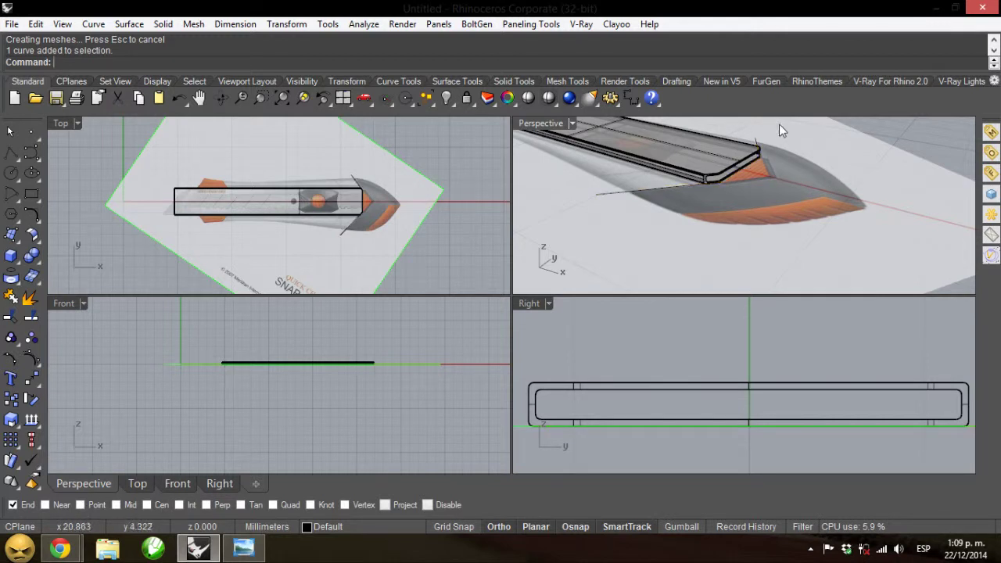
{"action": "right_click_drag", "start_coordinate": [779, 130], "coordinate": [672, 215]}
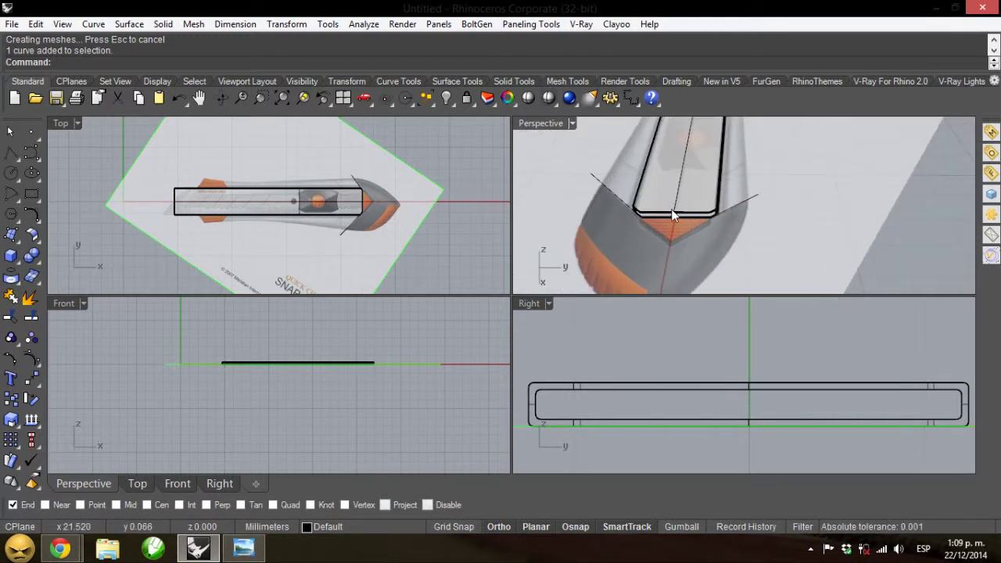
{"action": "scroll", "coordinate": [687, 256], "scroll_direction": "up", "scroll_amount": 8}
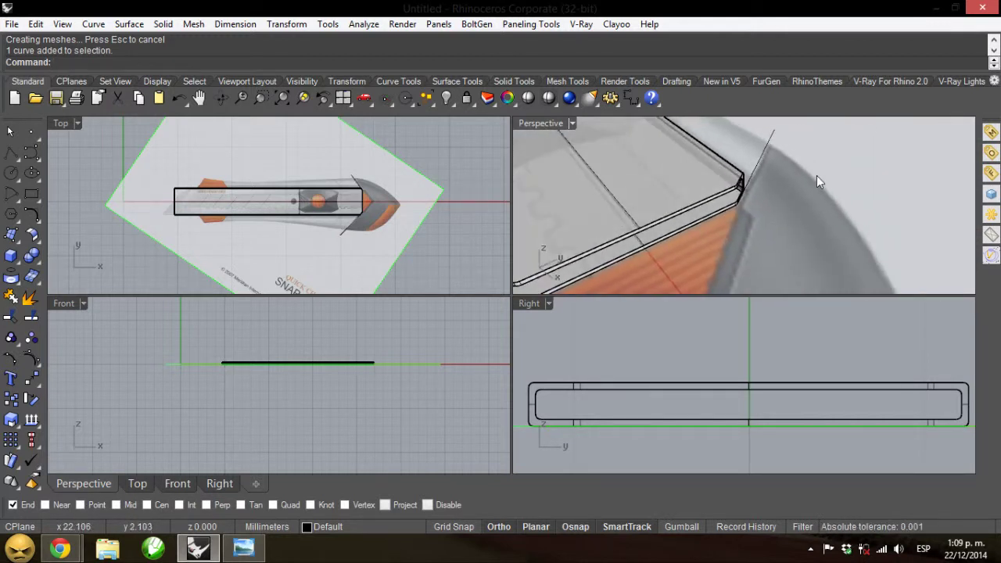
{"action": "right_click_drag", "start_coordinate": [817, 177], "coordinate": [704, 224]}
{"action": "scroll", "coordinate": [704, 224], "scroll_direction": "down", "scroll_amount": 2}
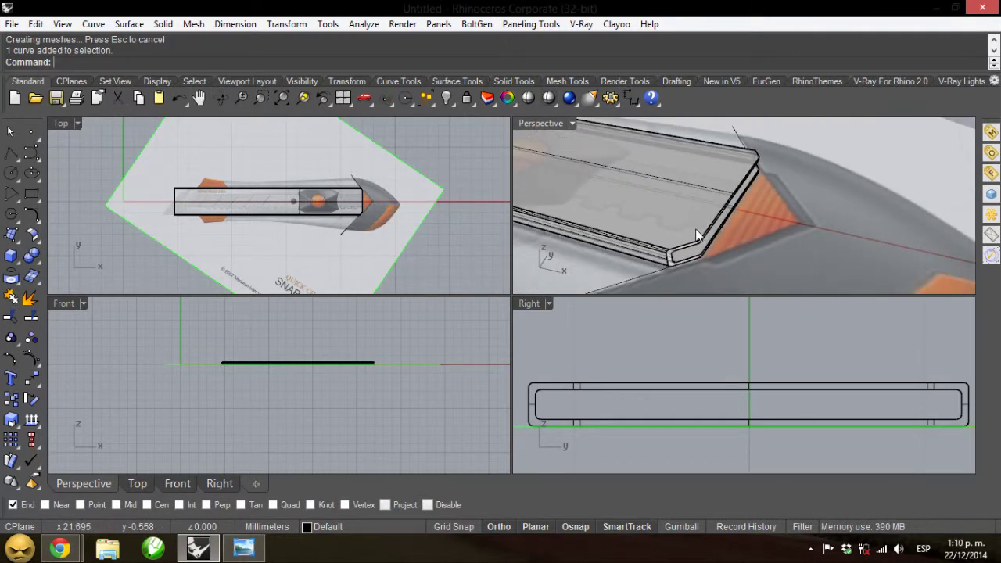
{"action": "scroll", "coordinate": [690, 252], "scroll_direction": "up", "scroll_amount": 2}
{"action": "scroll", "coordinate": [649, 263], "scroll_direction": "up", "scroll_amount": 4}
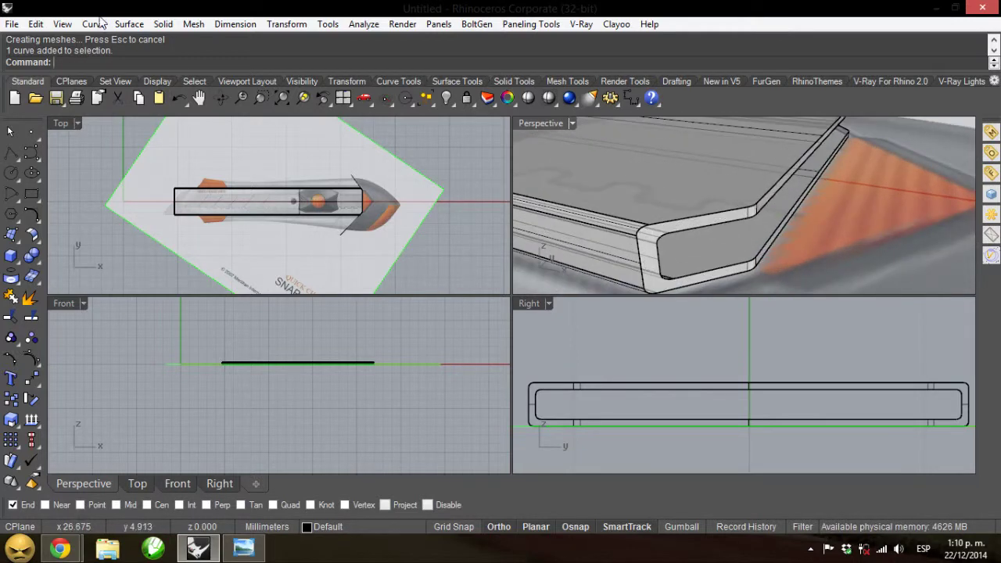
{"action": "left_click", "coordinate": [163, 23]}
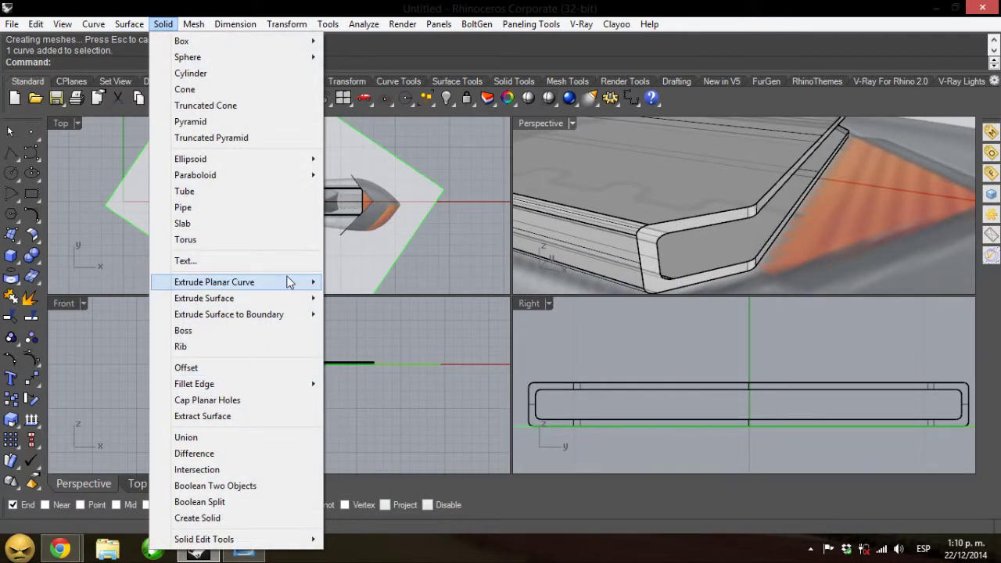
{"action": "mouse_move", "coordinate": [290, 282]}
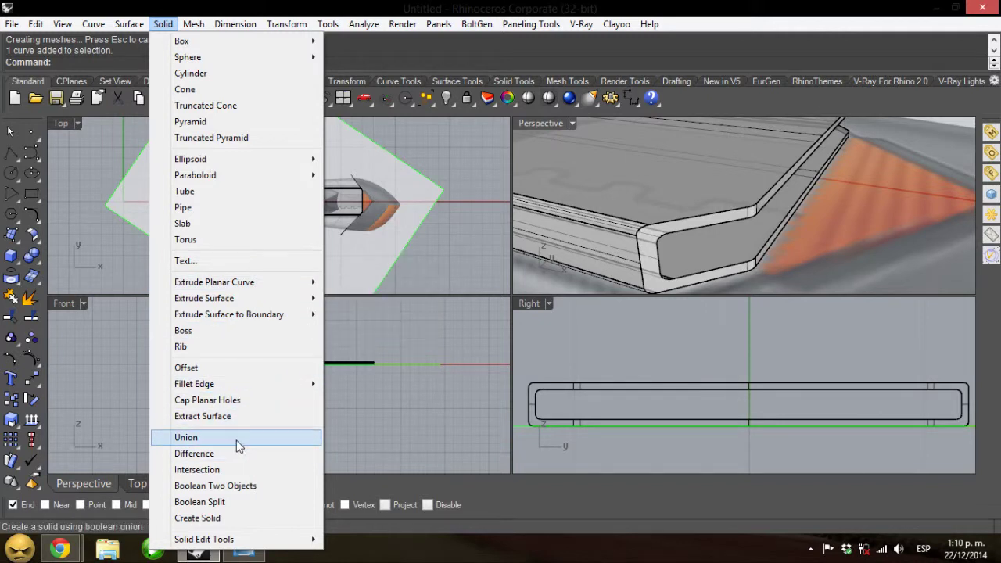
{"action": "mouse_move", "coordinate": [273, 384]}
{"action": "left_click", "coordinate": [347, 385]}
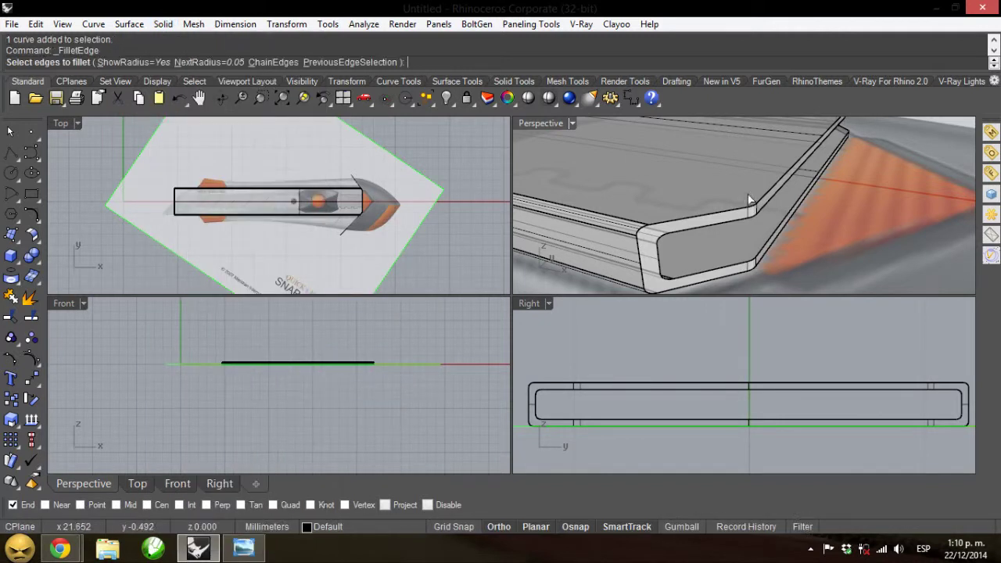
{"action": "left_click", "coordinate": [690, 220]}
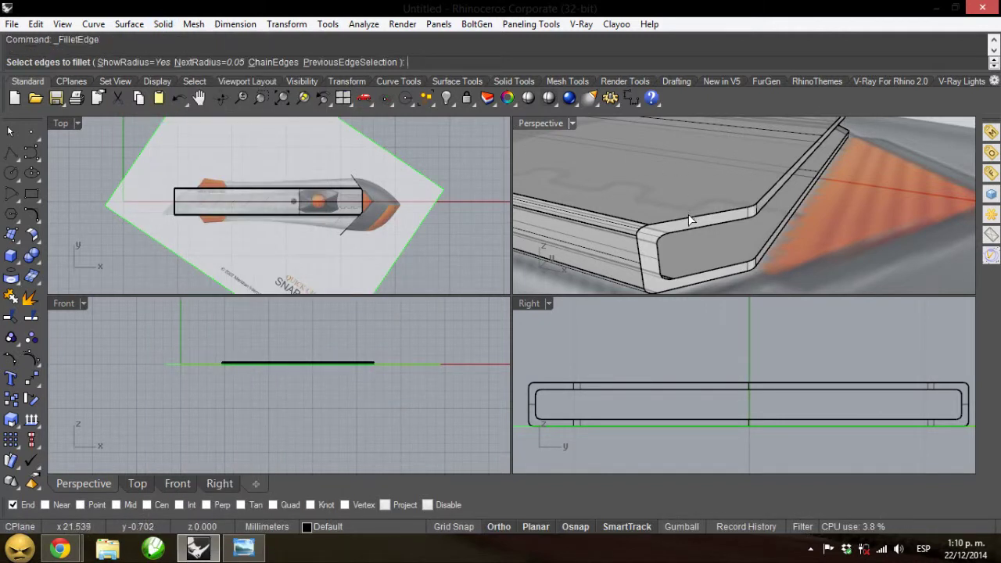
{"action": "key", "text": "Escape"}
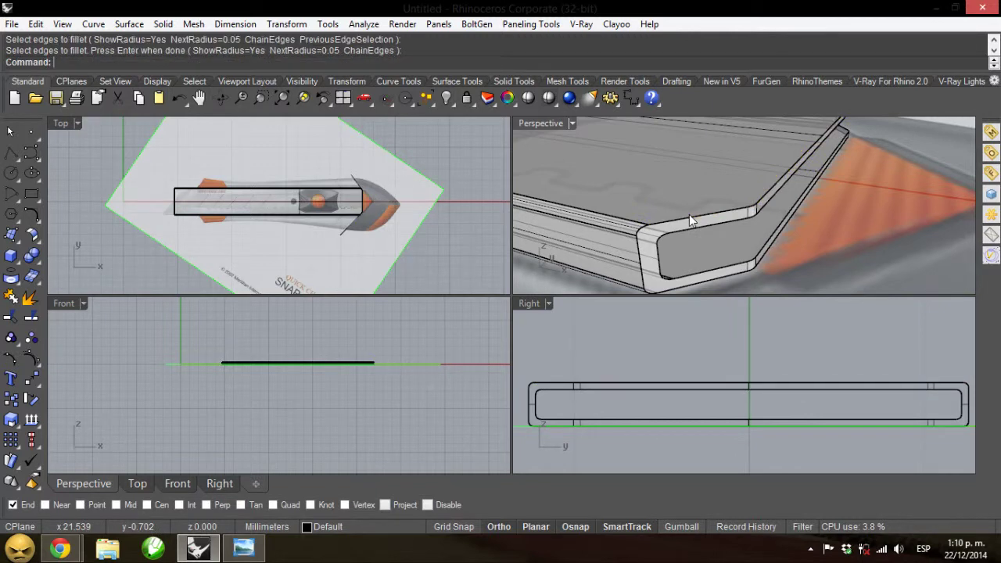
Try to fillet the chained outer edges of the cut rear end with a 0.05 mm radius, and undo the fillet.
{"action": "key", "text": "Return"}
{"action": "left_click", "coordinate": [286, 66]}
{"action": "left_click", "coordinate": [664, 226]}
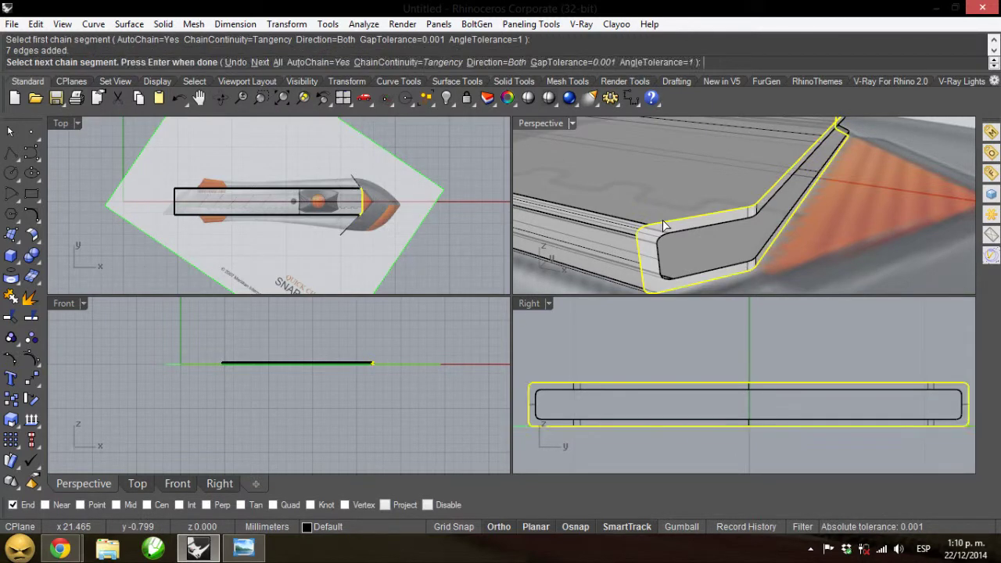
{"action": "key", "text": "Return"}
{"action": "key", "text": "Return"}
{"action": "key", "text": "Return"}
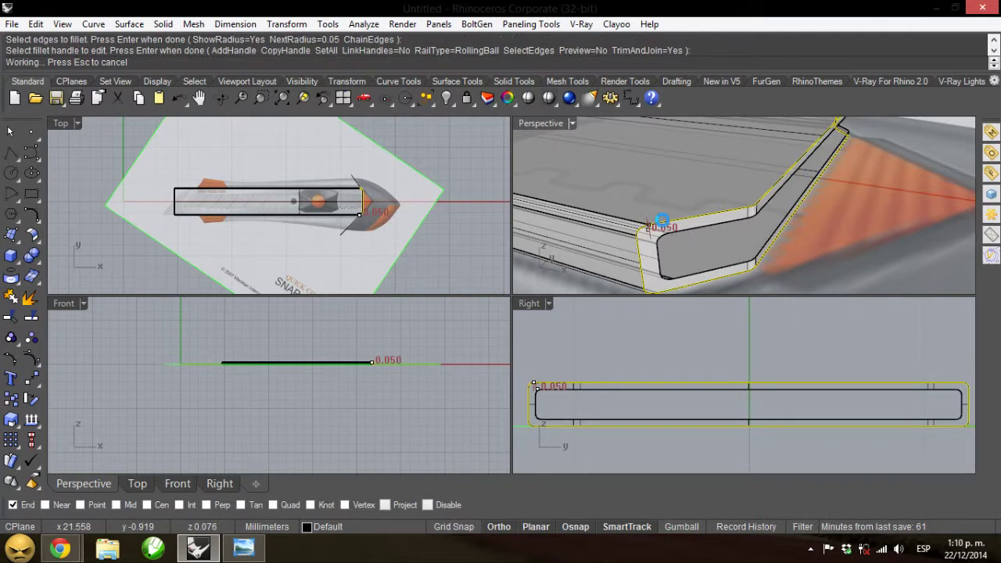
{"action": "key", "text": "ctrl+z"}
Fillet the chained outer edges of the extrusion's cut rear end with a 0.01 mm radius.
{"action": "key", "text": "Return"}
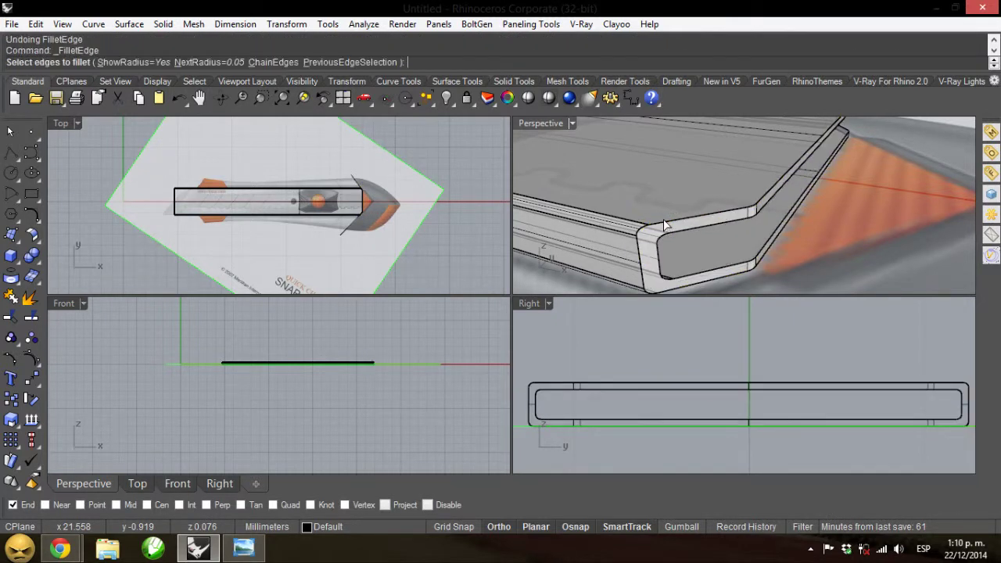
{"action": "left_click", "coordinate": [212, 63]}
{"action": "type", "text": ".01"}
{"action": "key", "text": "Return"}
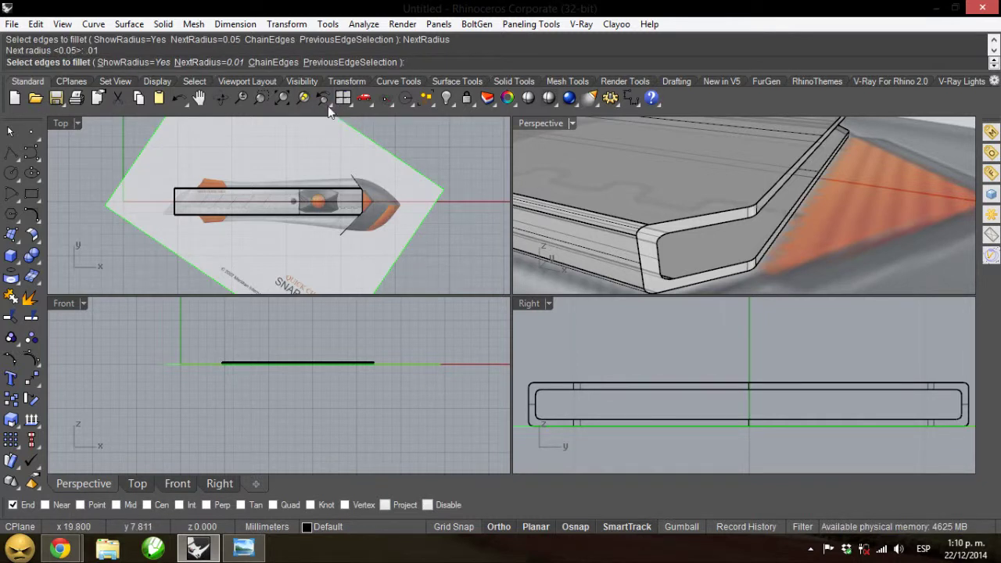
{"action": "left_click", "coordinate": [274, 62]}
{"action": "left_click", "coordinate": [706, 222]}
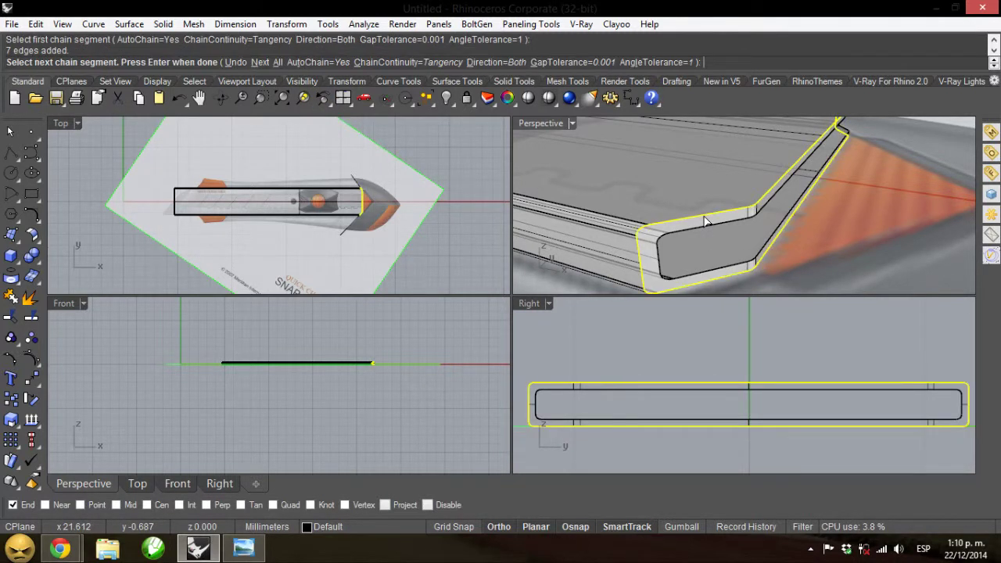
{"action": "key", "text": "Return"}
{"action": "key", "text": "Return"}
{"action": "key", "text": "Return"}
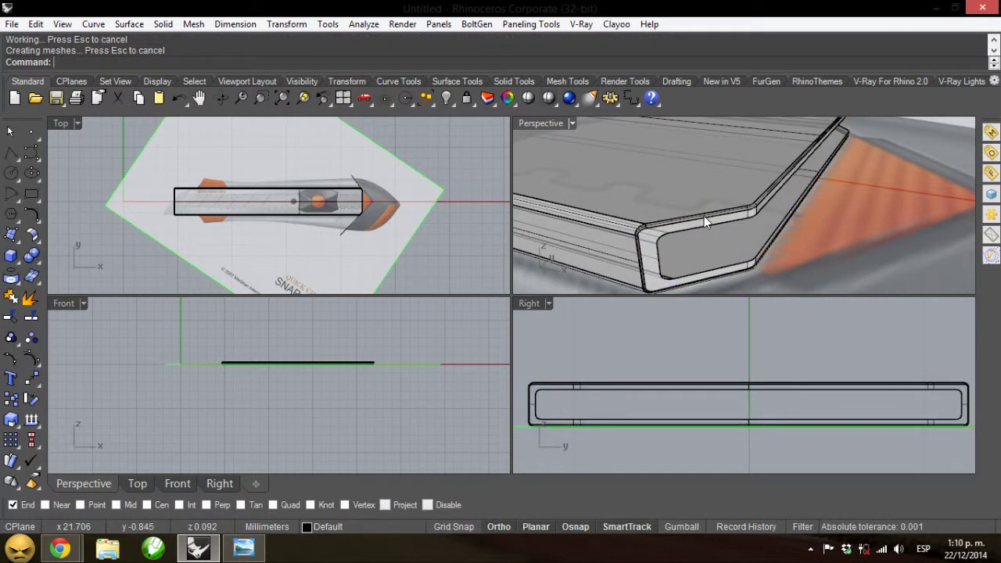
Draw an angled two-segment polyline across the hollow extrusion's front end, with its corner near the front edge and both ends beyond the sides.
{"action": "right_click_drag", "start_coordinate": [700, 221], "coordinate": [470, 199]}
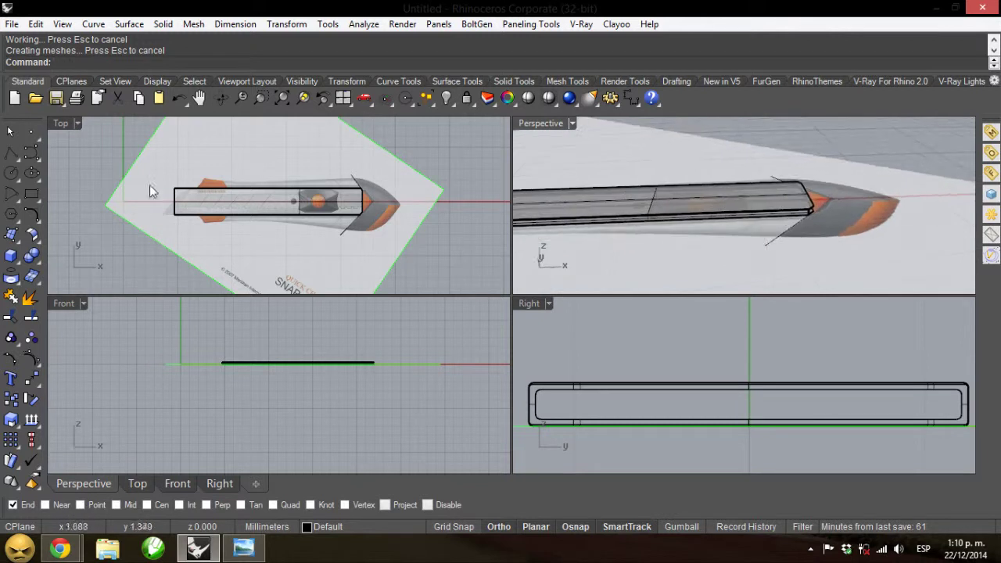
{"action": "scroll", "coordinate": [273, 194], "scroll_direction": "up", "scroll_amount": 2}
{"action": "scroll", "coordinate": [287, 209], "scroll_direction": "up", "scroll_amount": 1}
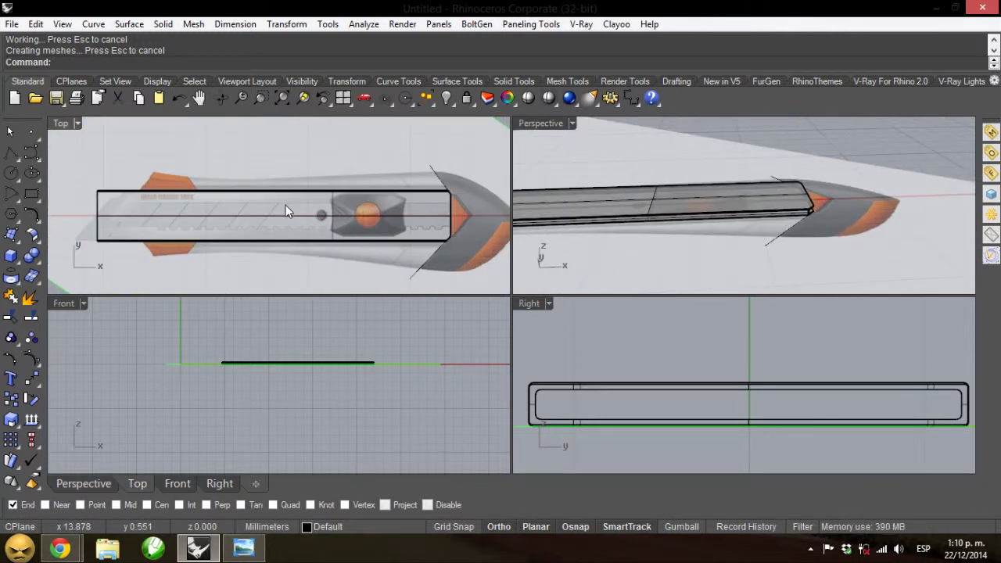
{"action": "scroll", "coordinate": [161, 205], "scroll_direction": "up", "scroll_amount": 2}
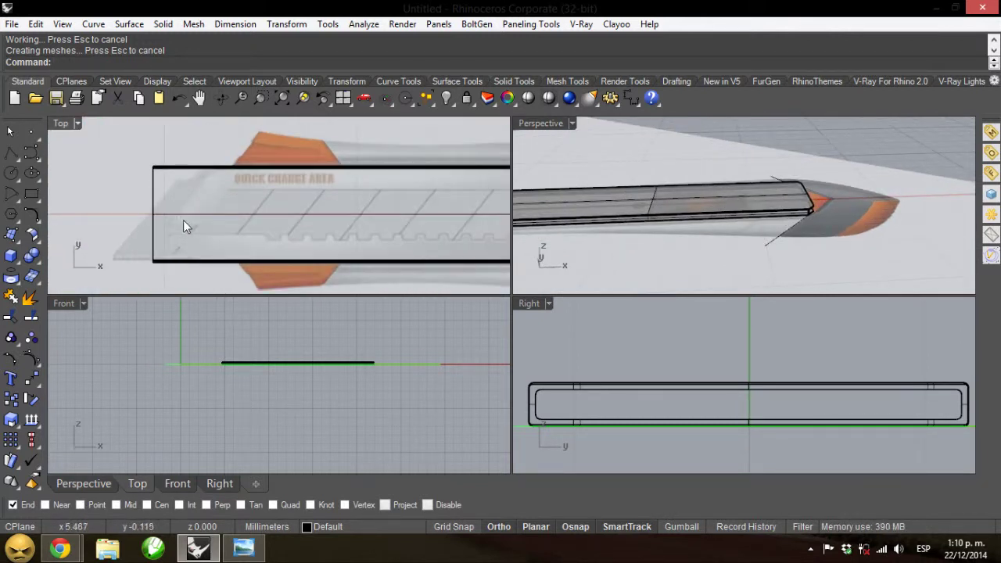
{"action": "scroll", "coordinate": [183, 223], "scroll_direction": "up", "scroll_amount": 1}
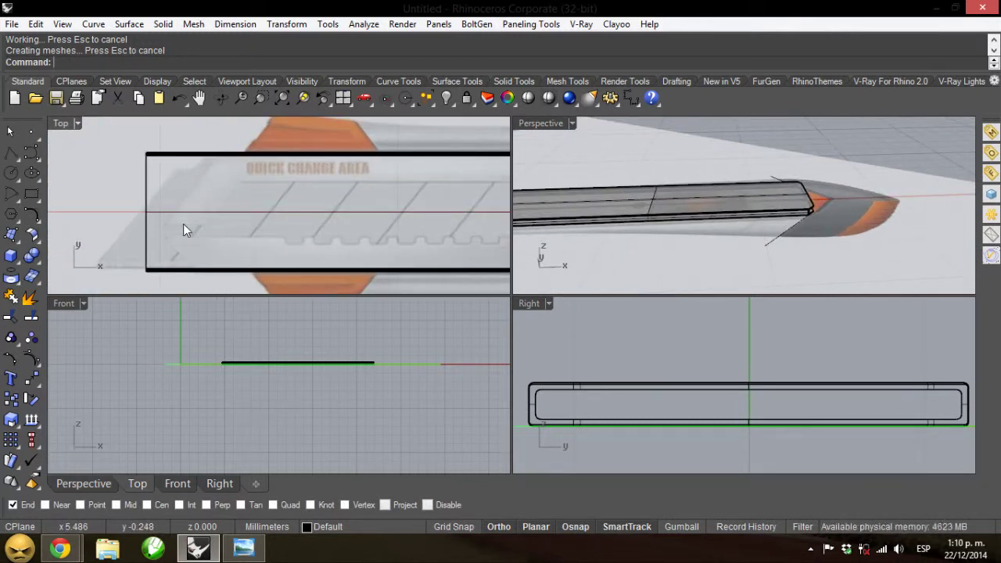
{"action": "left_click", "coordinate": [13, 155]}
{"action": "left_click", "coordinate": [228, 142]}
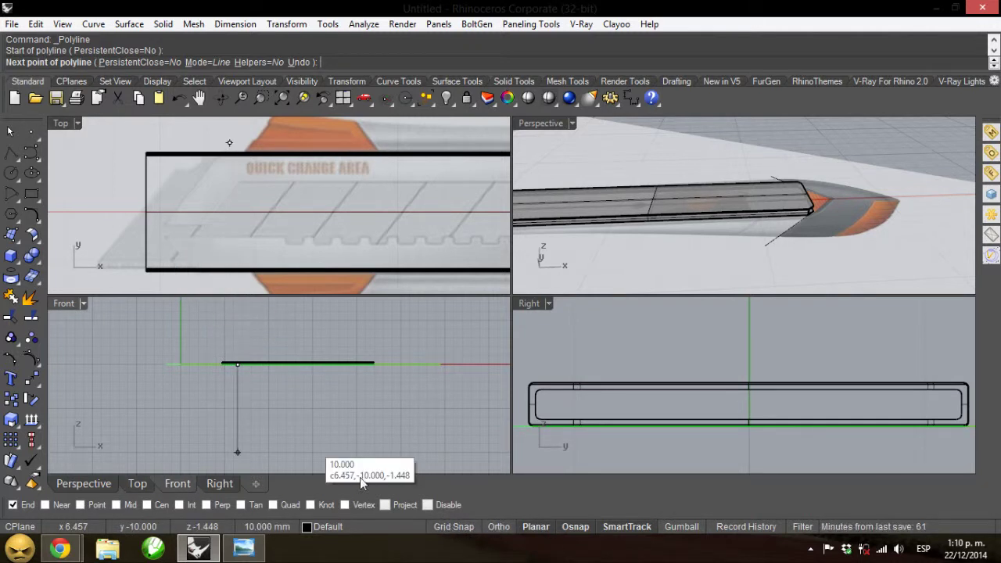
{"action": "left_click", "coordinate": [156, 230]}
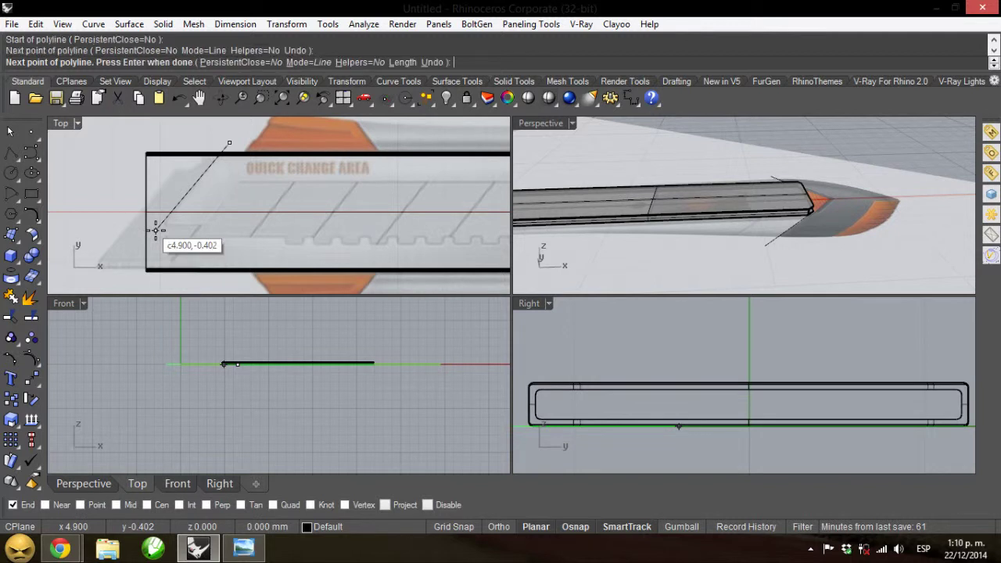
{"action": "left_click", "coordinate": [212, 285]}
{"action": "key", "text": "Return"}
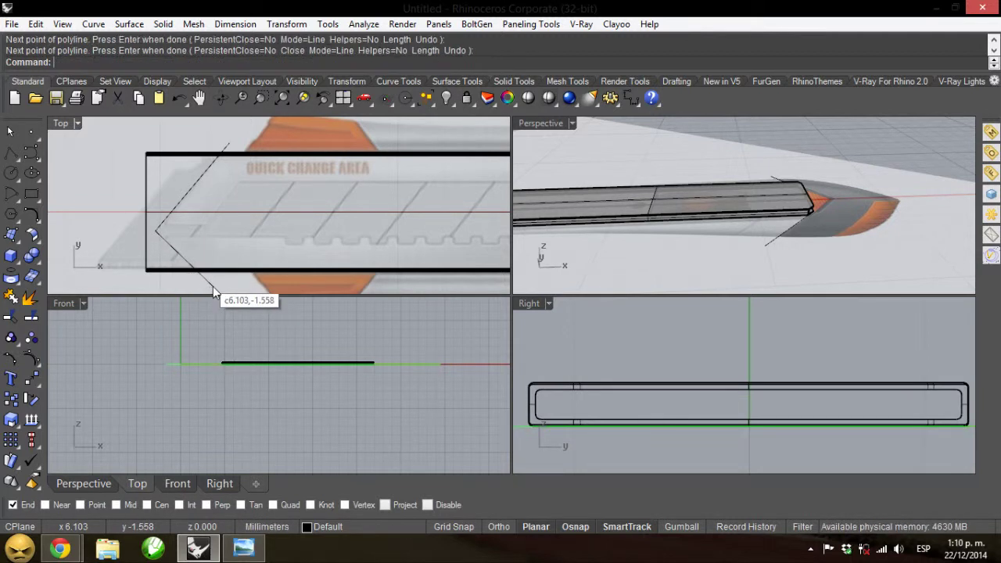
Use WireCut with the front angled polyline to cut through the hollow extrusion and remove the part in front of it.
{"action": "scroll", "coordinate": [841, 203], "scroll_direction": "down", "scroll_amount": 5}
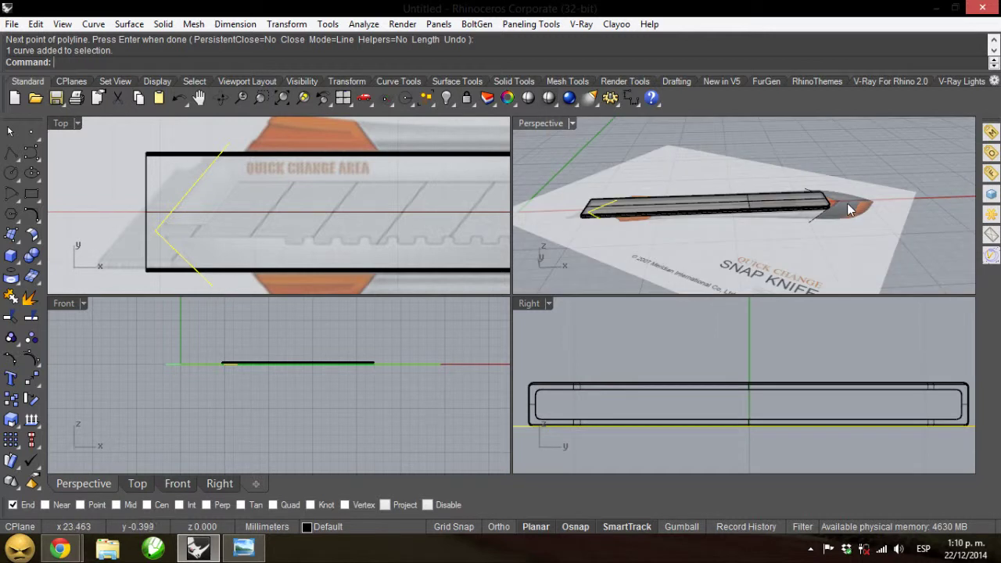
{"action": "right_click_drag", "start_coordinate": [679, 220], "coordinate": [783, 216]}
{"action": "scroll", "coordinate": [791, 235], "scroll_direction": "up", "scroll_amount": 5}
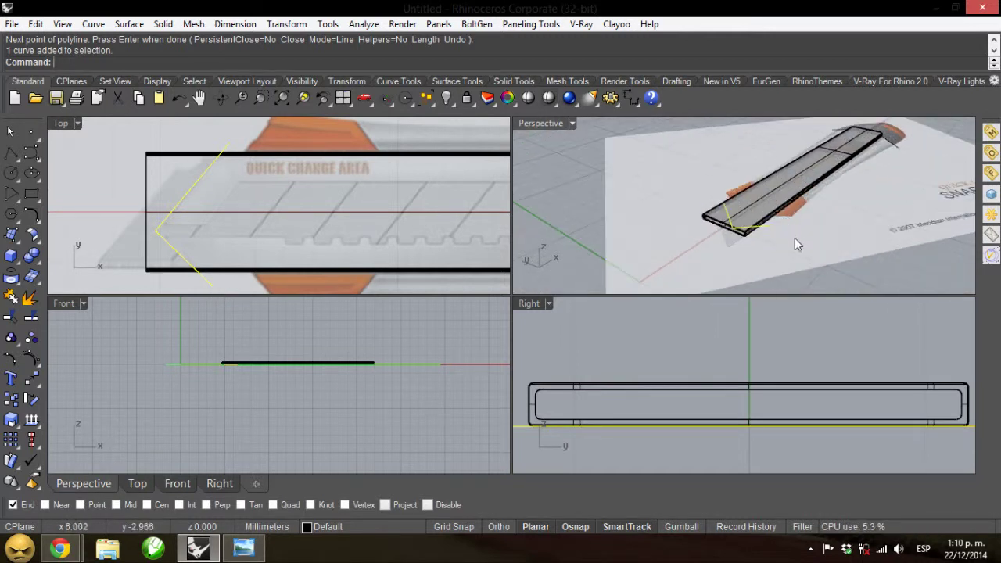
{"action": "type", "text": "WireCut"}
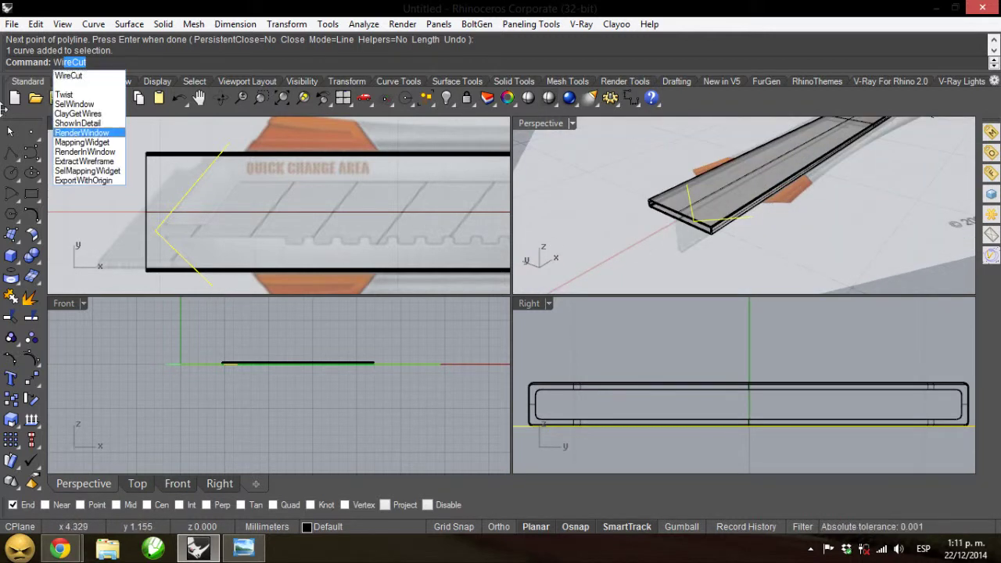
{"action": "key", "text": "Return"}
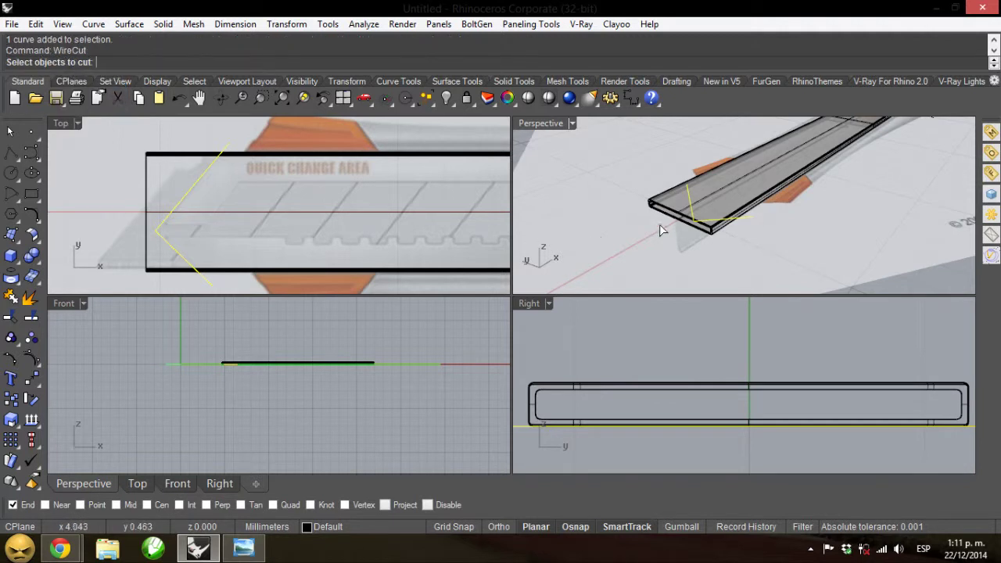
{"action": "left_click", "coordinate": [667, 217]}
{"action": "key", "text": "Return"}
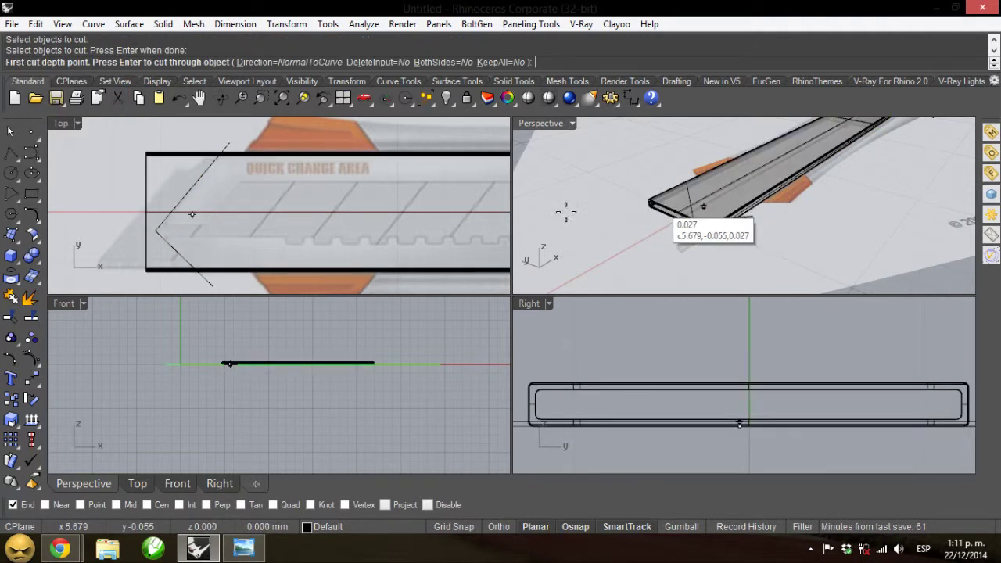
{"action": "left_click", "coordinate": [234, 363]}
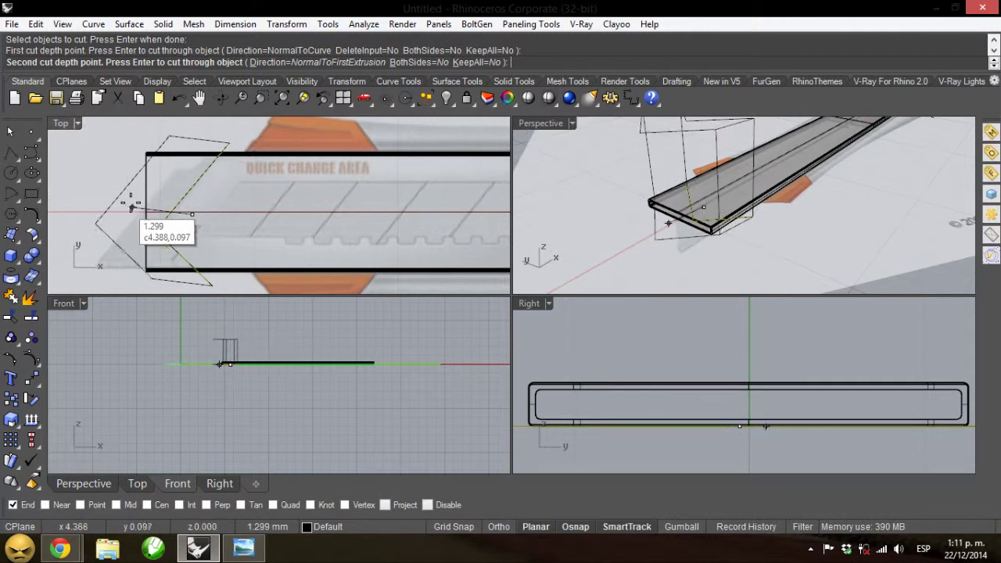
{"action": "left_click", "coordinate": [98, 195]}
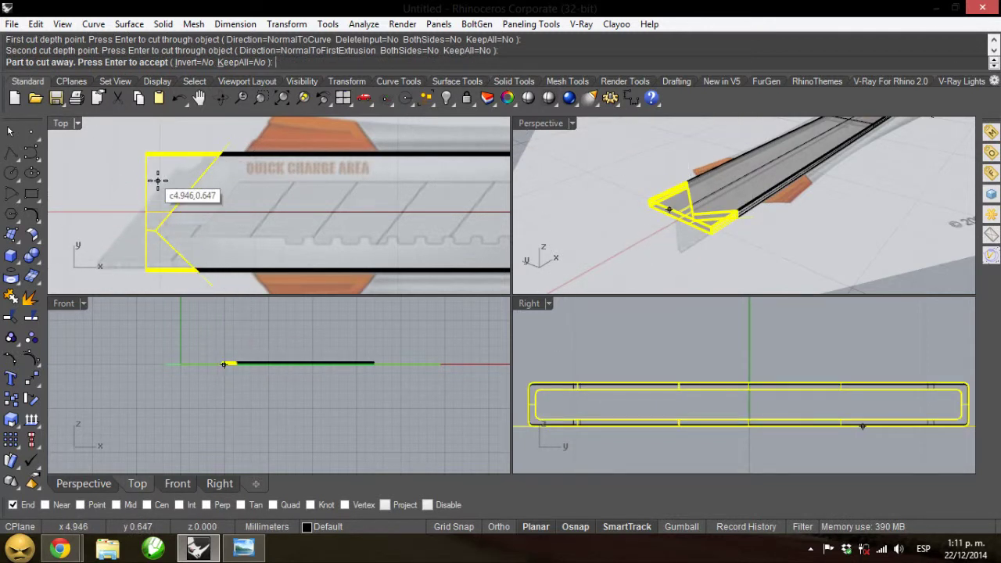
{"action": "key", "text": "Return"}
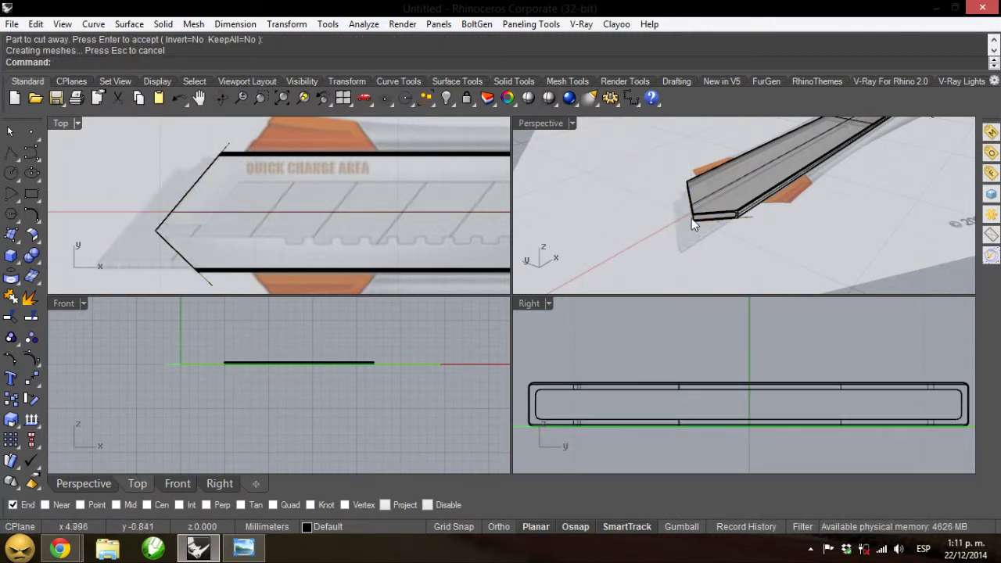
Start a polyline outside the front tip with a horizontal segment about 1.1 mm long and a diagonal along the reference slot edge, with SmartTrack off.
{"action": "right_click_drag", "start_coordinate": [692, 218], "coordinate": [775, 218]}
{"action": "scroll", "coordinate": [735, 223], "scroll_direction": "up", "scroll_amount": 8}
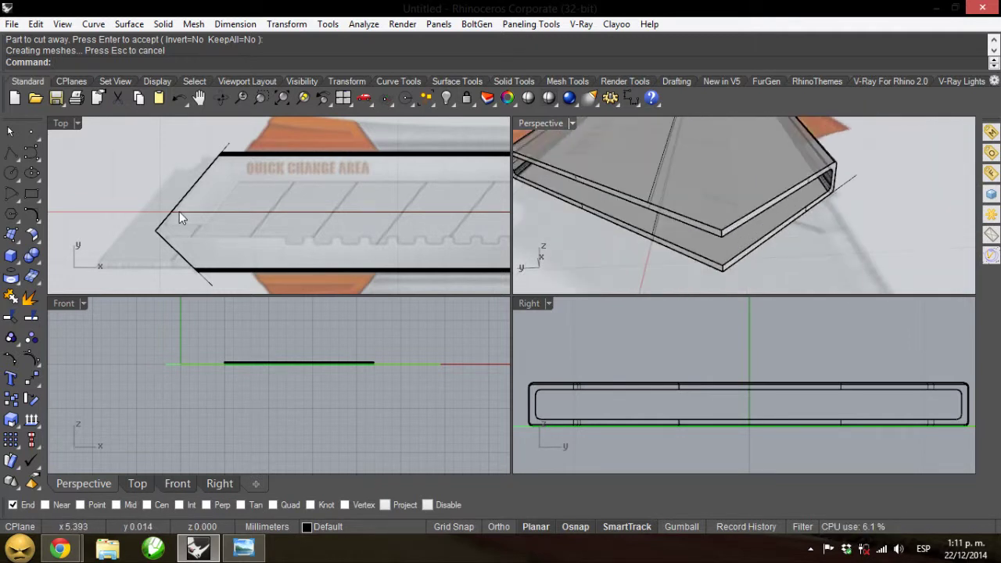
{"action": "left_click", "coordinate": [11, 153]}
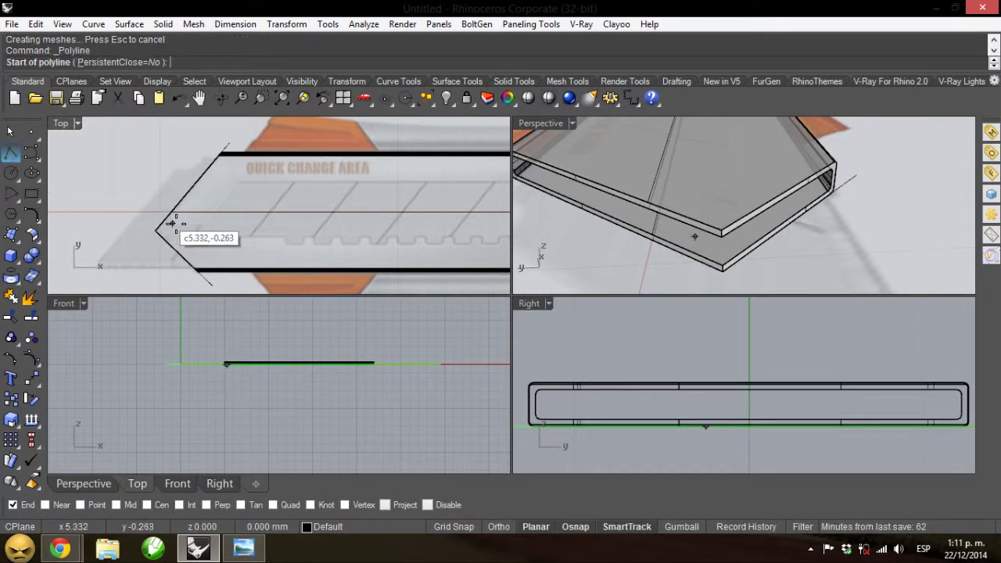
{"action": "scroll", "coordinate": [176, 223], "scroll_direction": "up", "scroll_amount": 1}
{"action": "scroll", "coordinate": [111, 216], "scroll_direction": "up", "scroll_amount": 3}
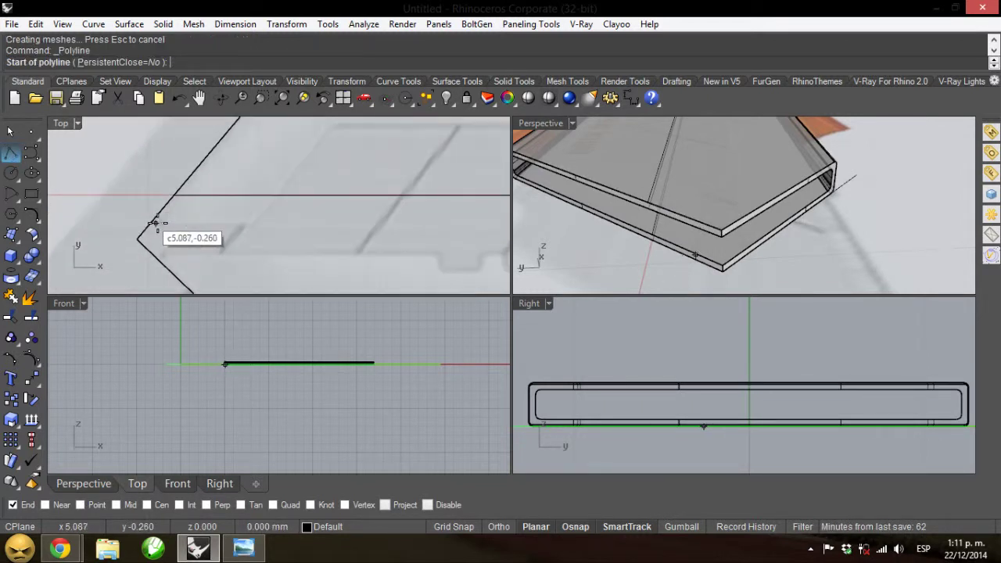
{"action": "left_click", "coordinate": [112, 223]}
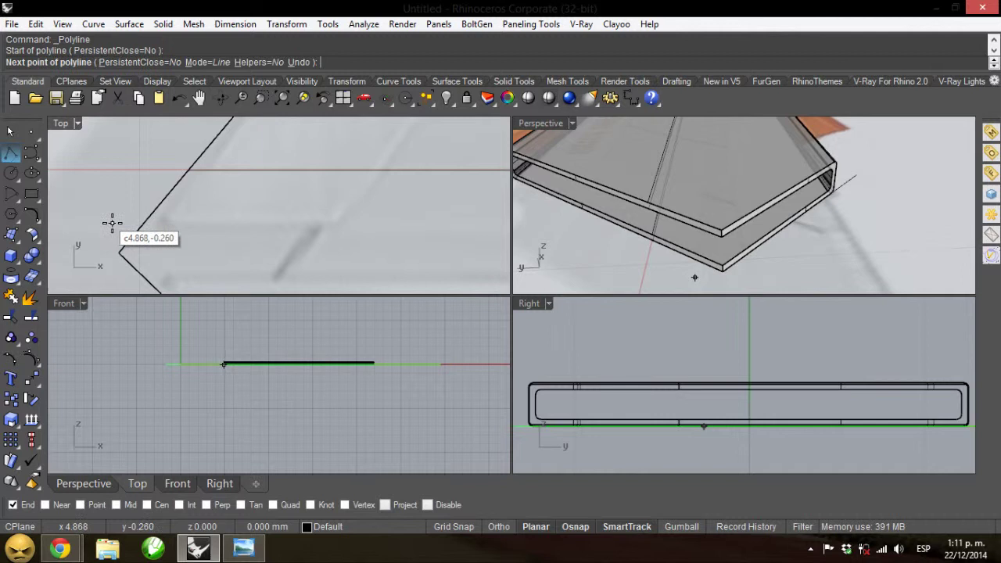
{"action": "left_click", "coordinate": [344, 221]}
{"action": "scroll", "coordinate": [143, 239], "scroll_direction": "down", "scroll_amount": 4}
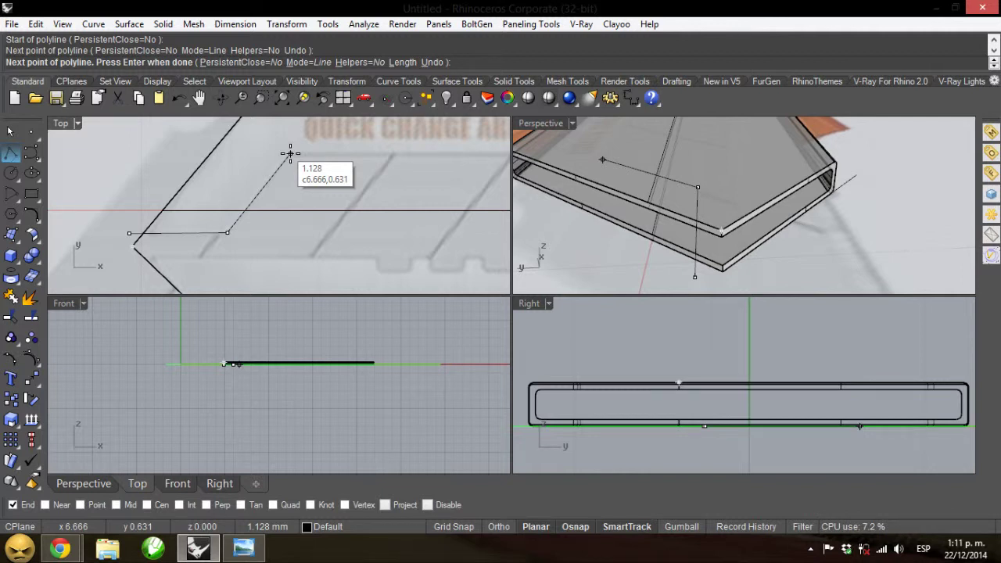
{"action": "key", "text": "ctrl+z"}
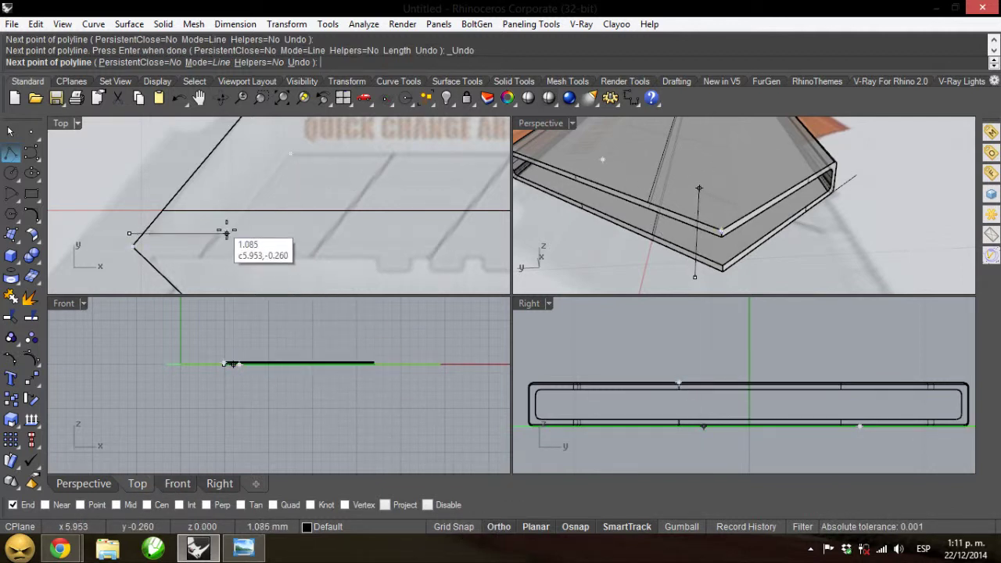
{"action": "left_click", "coordinate": [615, 527]}
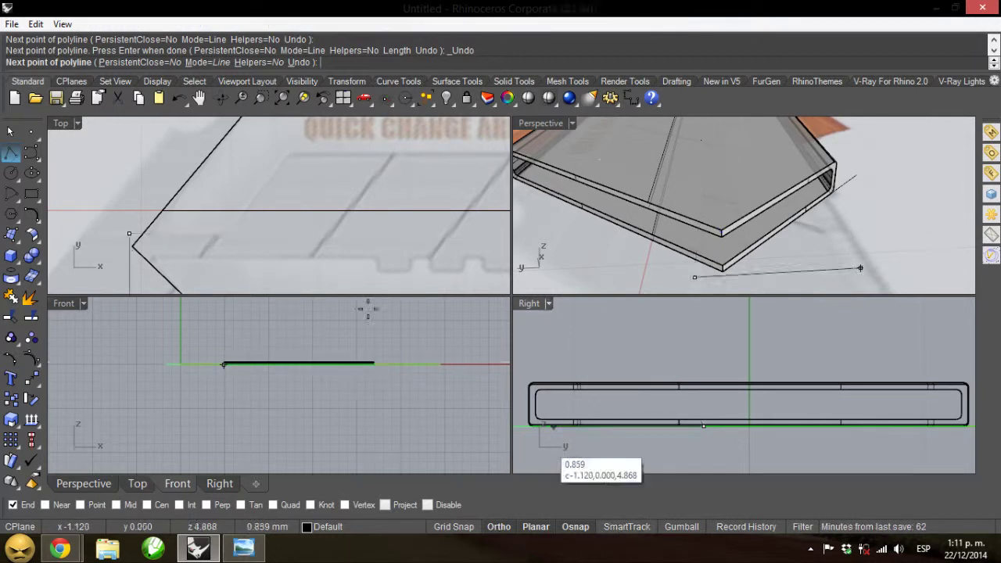
{"action": "left_click", "coordinate": [226, 232]}
{"action": "left_click", "coordinate": [499, 526]}
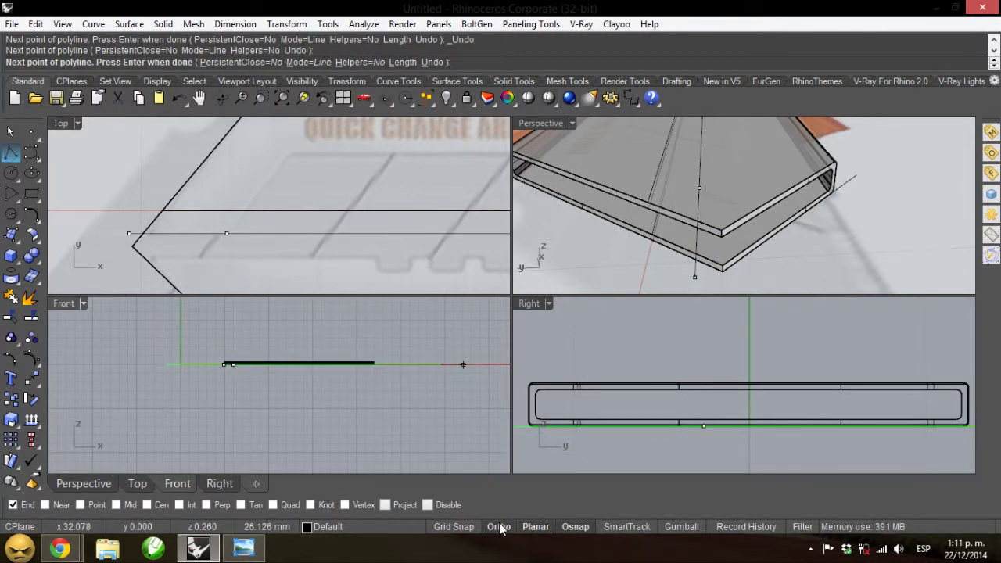
{"action": "left_click", "coordinate": [291, 151]}
Extend the polyline horizontally with Ortho on from the diagonal's upper end past the extrusion's rear end, and finish it.
{"action": "scroll", "coordinate": [105, 216], "scroll_direction": "down", "scroll_amount": 10}
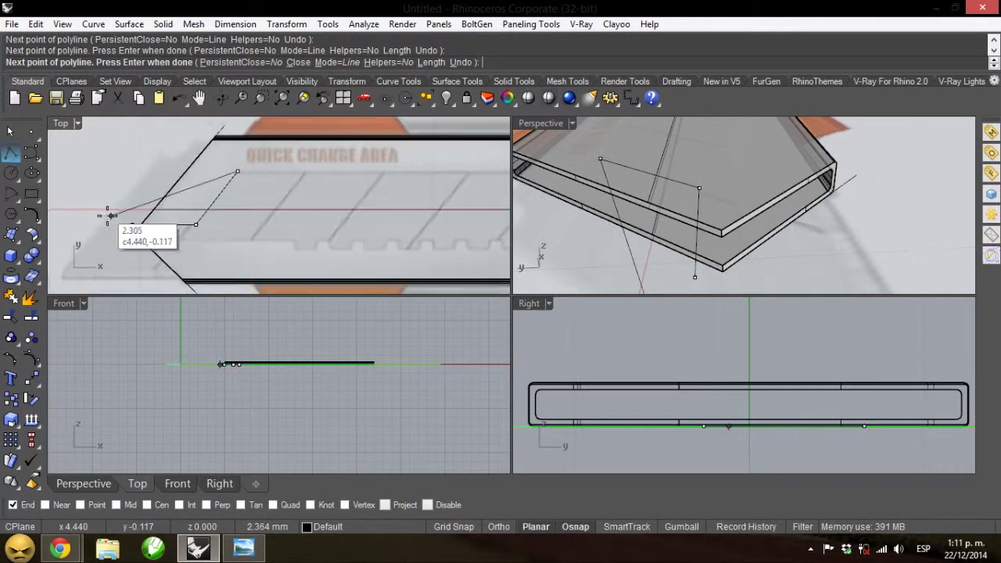
{"action": "scroll", "coordinate": [458, 227], "scroll_direction": "up", "scroll_amount": 4}
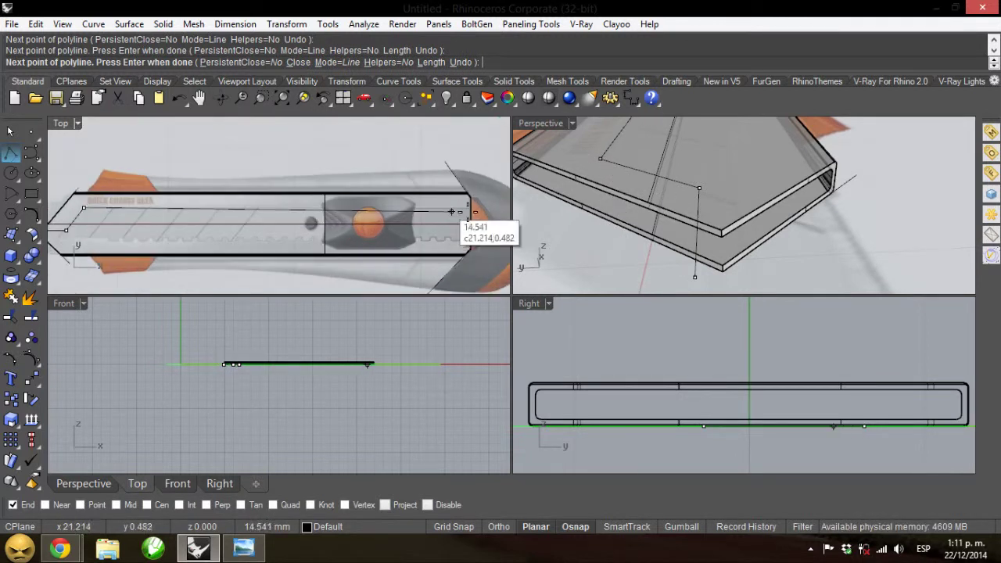
{"action": "key", "text": "F8"}
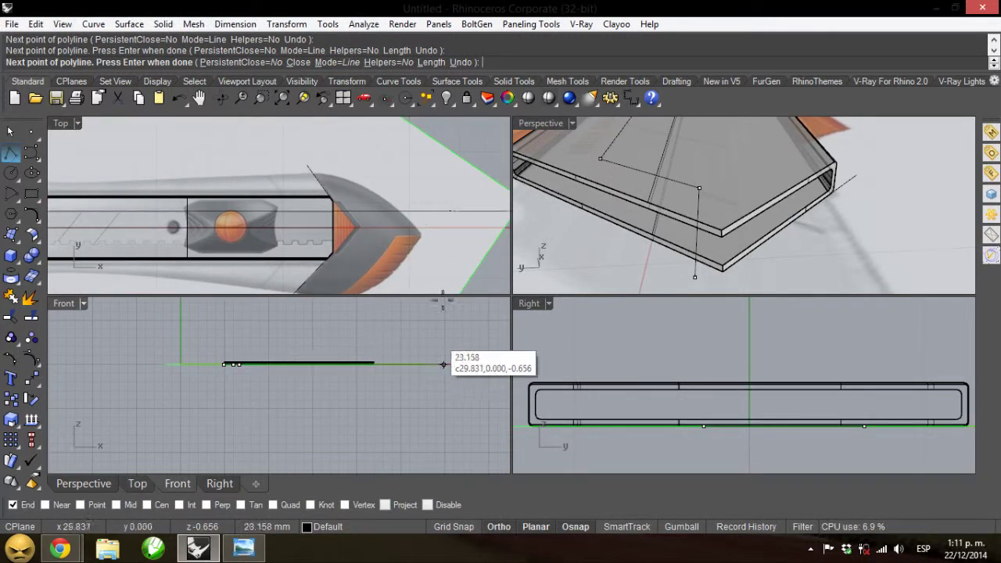
{"action": "left_click", "coordinate": [366, 212]}
{"action": "right_click_drag", "start_coordinate": [191, 204], "coordinate": [352, 206]}
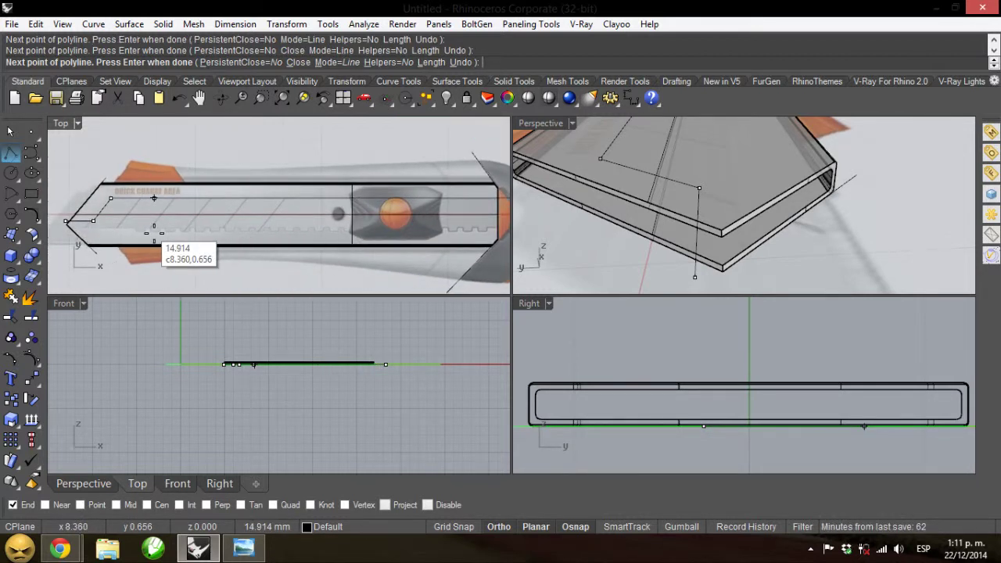
{"action": "left_click", "coordinate": [93, 223]}
Draw a horizontal line along the slot's lower edge from outside the front cut to the start of the first notch in the reference.
{"action": "scroll", "coordinate": [86, 225], "scroll_direction": "up", "scroll_amount": 3}
{"action": "right_click_drag", "start_coordinate": [81, 225], "coordinate": [240, 216]}
{"action": "scroll", "coordinate": [233, 220], "scroll_direction": "up", "scroll_amount": 2}
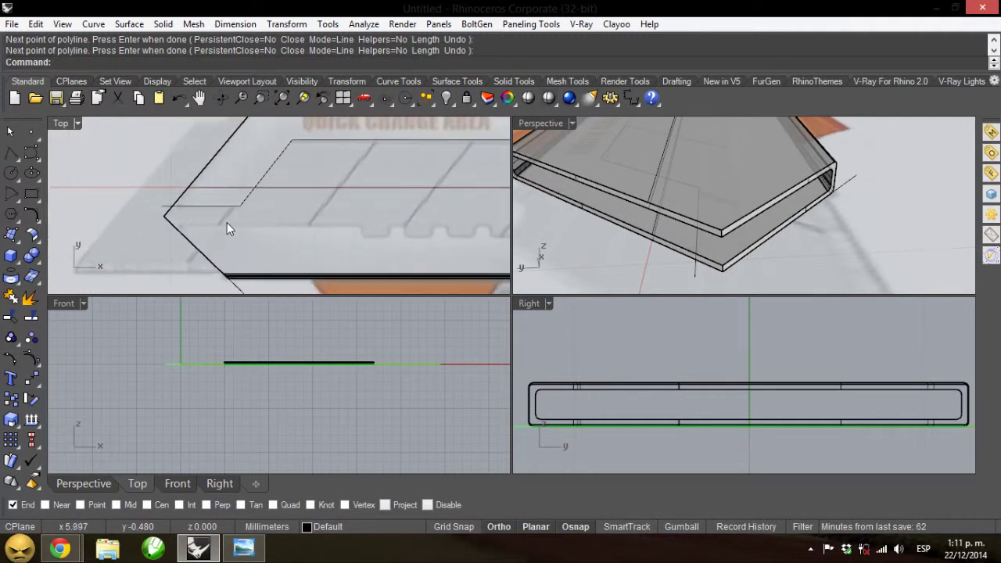
{"action": "scroll", "coordinate": [182, 226], "scroll_direction": "up", "scroll_amount": 2}
{"action": "right_click", "coordinate": [149, 224]}
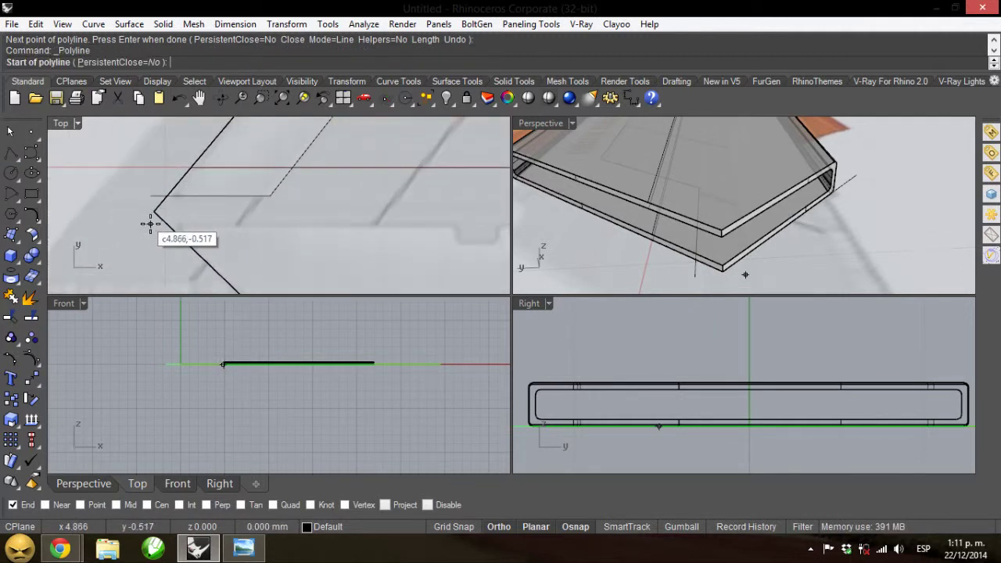
{"action": "left_click", "coordinate": [150, 225]}
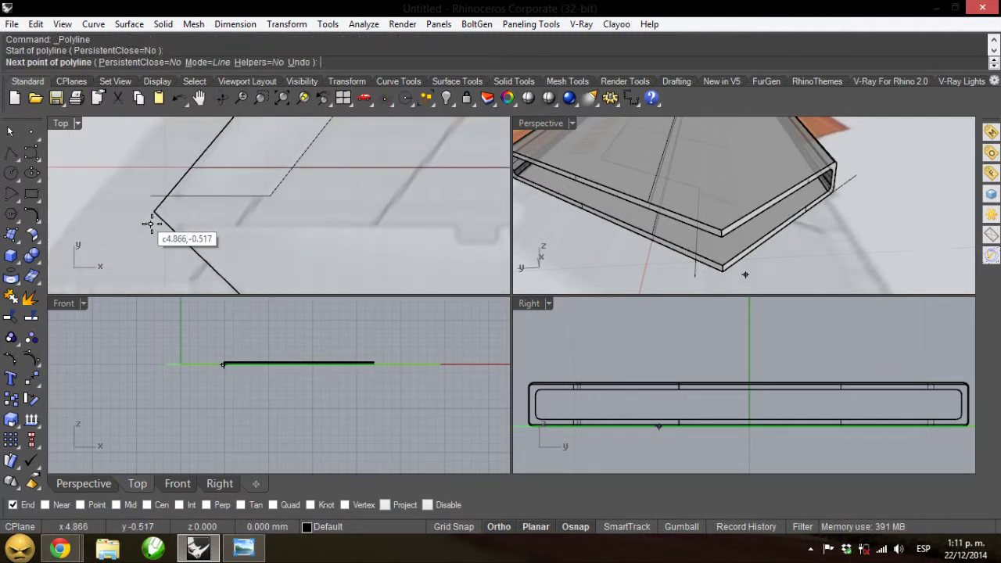
{"action": "left_click", "coordinate": [458, 224]}
{"action": "right_click", "coordinate": [458, 225]}
{"action": "right_click_drag", "start_coordinate": [457, 224], "coordinate": [268, 222]}
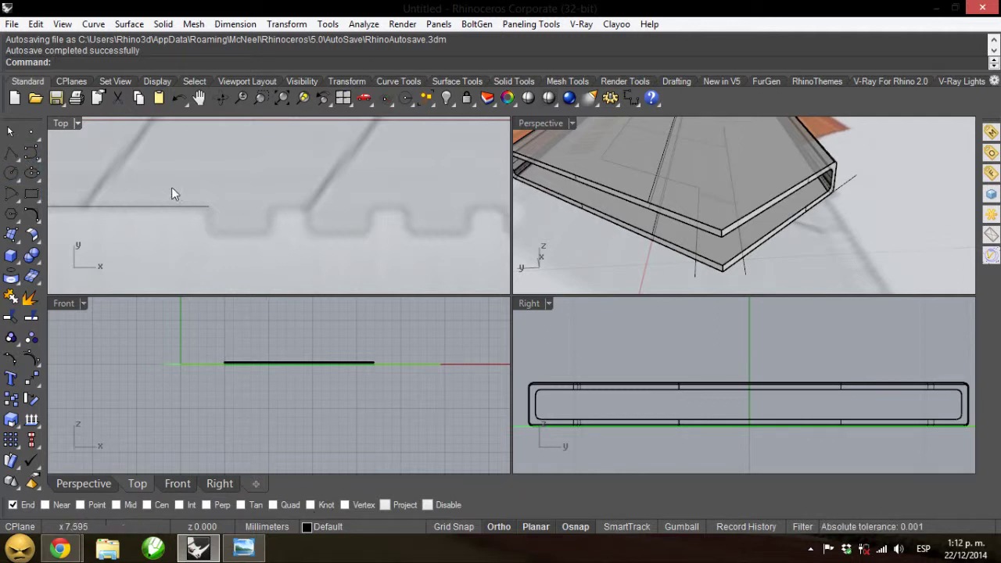
Trace the first notch with a polyline from the lower line's end, about 0.17 mm deep and 0.37 mm wide, ending along the next raised edge.
{"action": "left_click", "coordinate": [24, 158]}
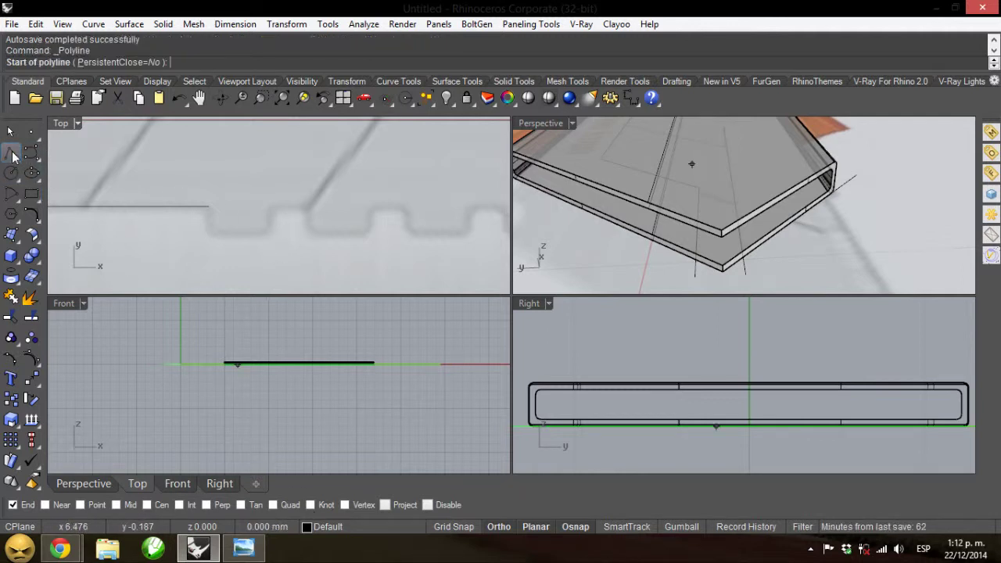
{"action": "left_click", "coordinate": [209, 208]}
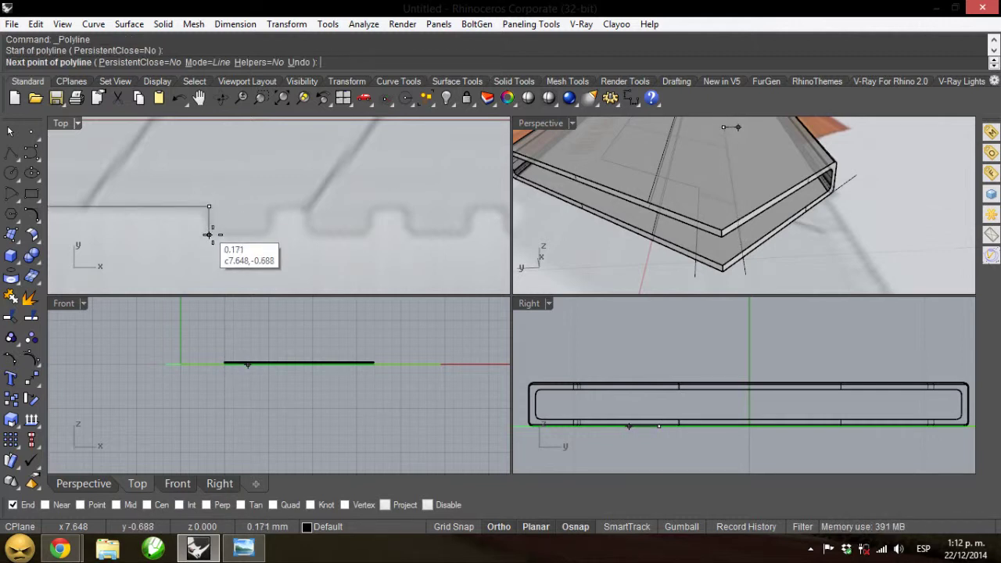
{"action": "left_click", "coordinate": [209, 233]}
{"action": "left_click", "coordinate": [272, 233]}
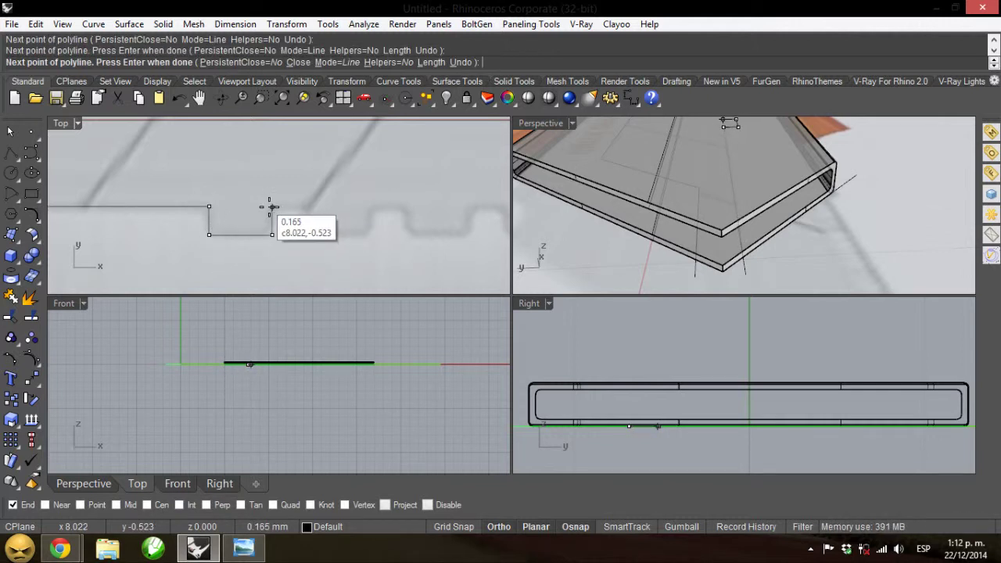
{"action": "left_click", "coordinate": [272, 207]}
{"action": "left_click", "coordinate": [306, 207]}
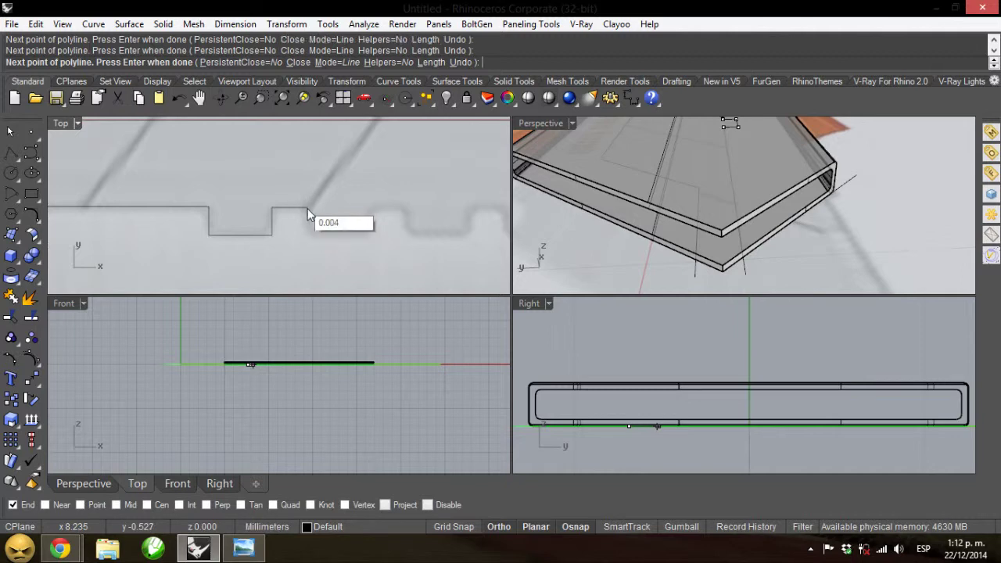
Finish the first notch's polyline and select the notch curve.
{"action": "key", "text": "Return"}
{"action": "left_click", "coordinate": [269, 229]}
Try a linear array of 20 notches, spaced from the first notch's start to its end, and undo it.
{"action": "left_click", "coordinate": [286, 23]}
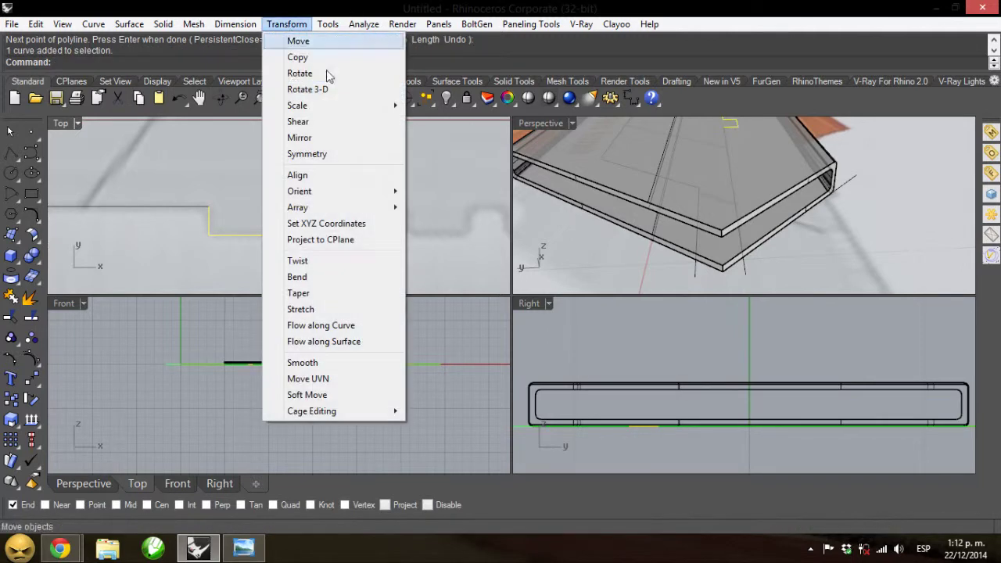
{"action": "mouse_move", "coordinate": [367, 207]}
{"action": "left_click", "coordinate": [438, 240]}
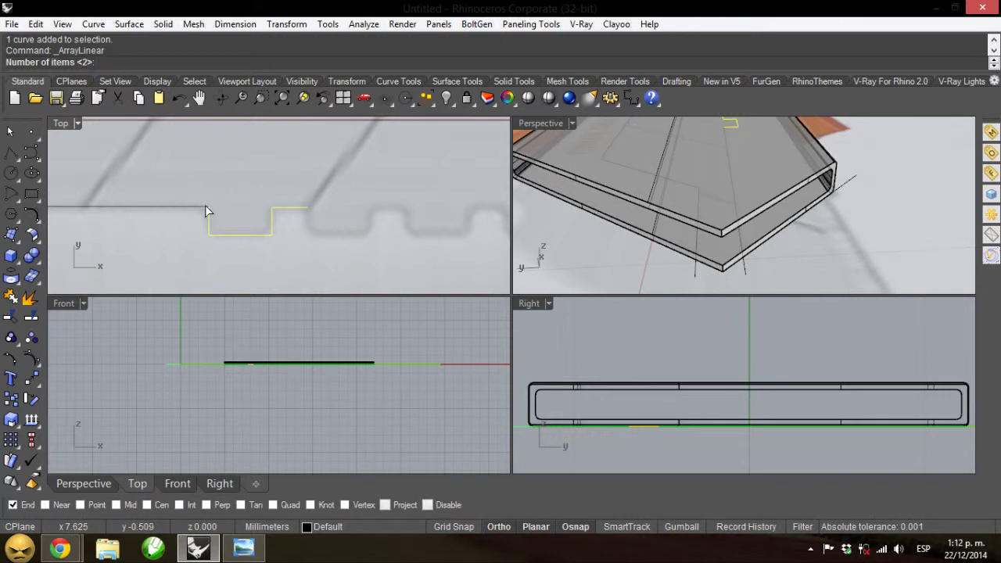
{"action": "type", "text": "20"}
{"action": "key", "text": "Return"}
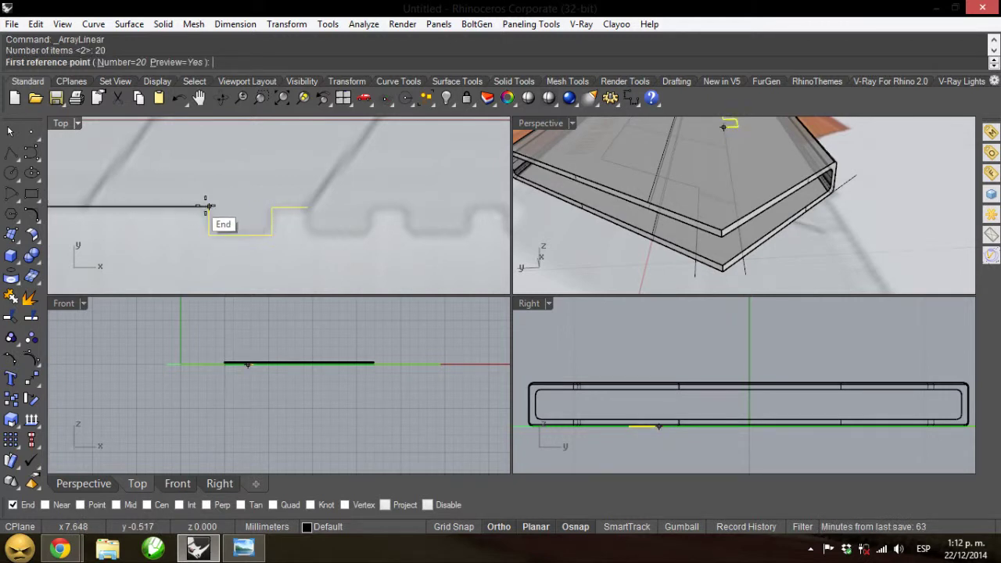
{"action": "left_click", "coordinate": [208, 208]}
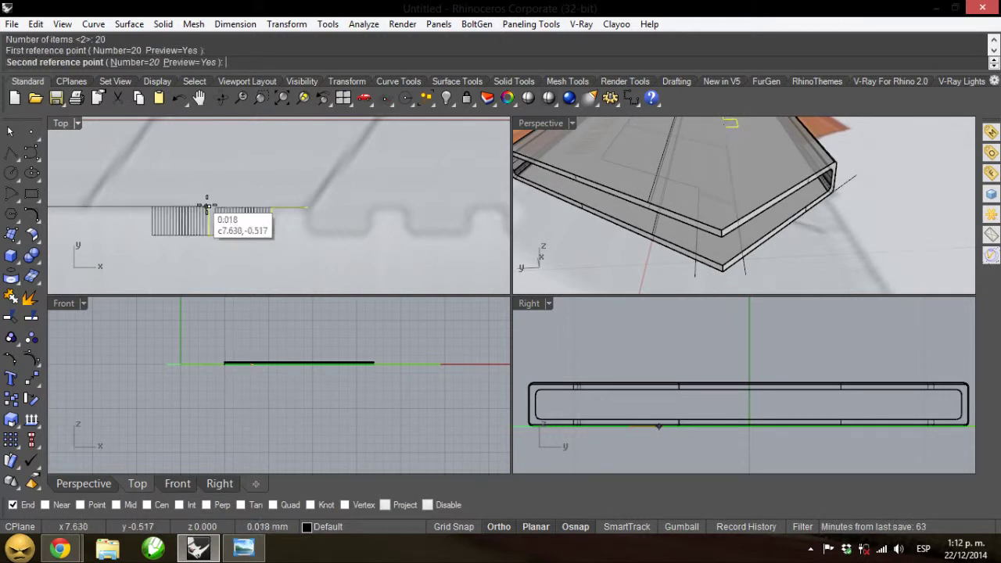
{"action": "left_click", "coordinate": [307, 207]}
{"action": "scroll", "coordinate": [143, 204], "scroll_direction": "down", "scroll_amount": 6}
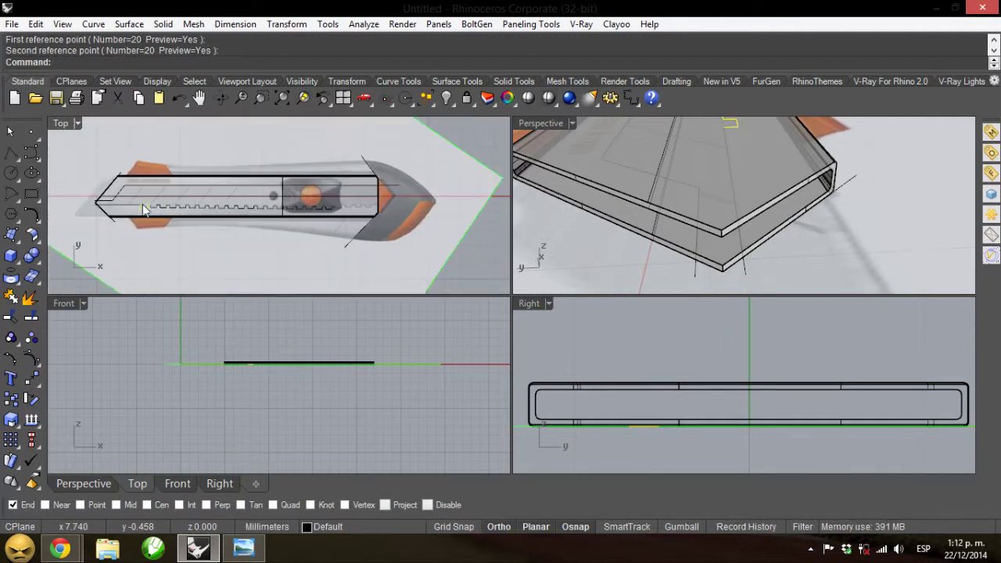
{"action": "scroll", "coordinate": [336, 204], "scroll_direction": "up", "scroll_amount": 3}
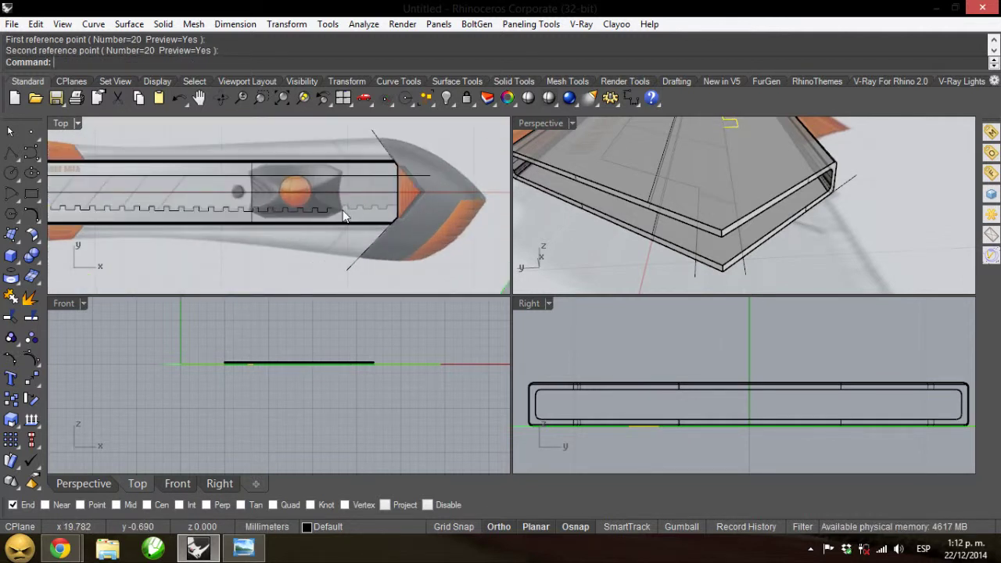
{"action": "scroll", "coordinate": [375, 209], "scroll_direction": "up", "scroll_amount": 2}
{"action": "scroll", "coordinate": [398, 207], "scroll_direction": "down", "scroll_amount": 4}
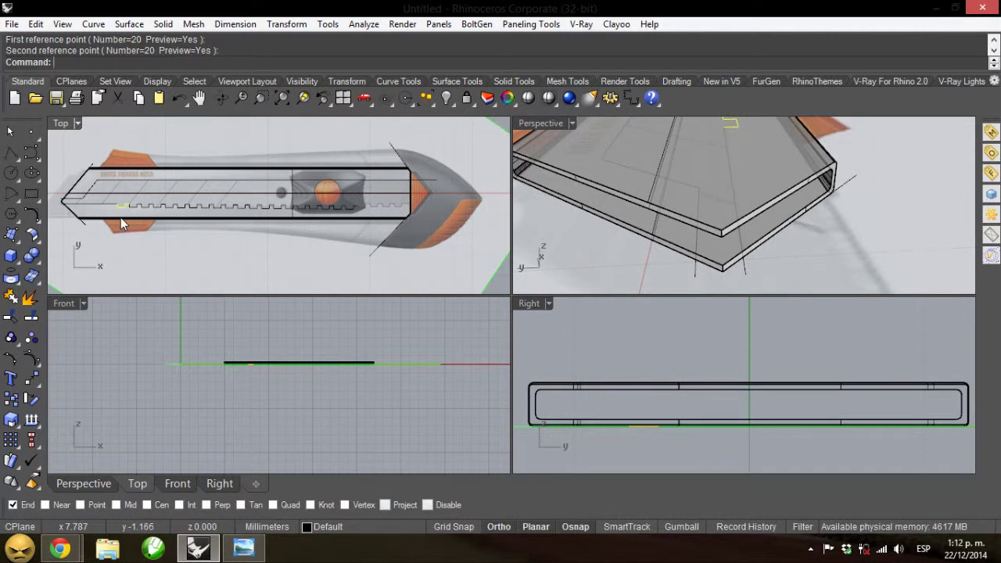
{"action": "key", "text": "ctrl+z"}
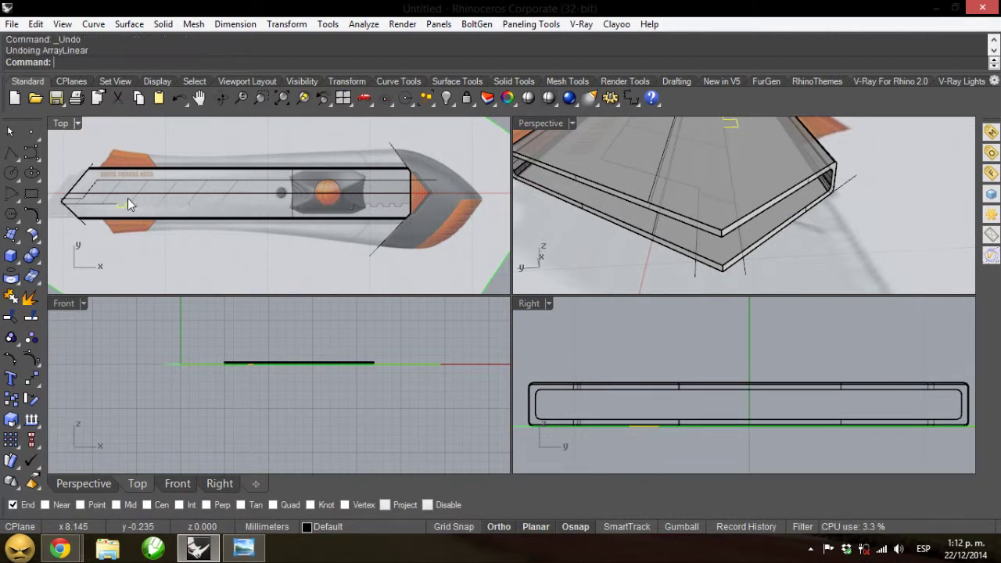
Array the first notch linearly with 26 items, spaced horizontally from its start point to its end point.
{"action": "key", "text": "Return"}
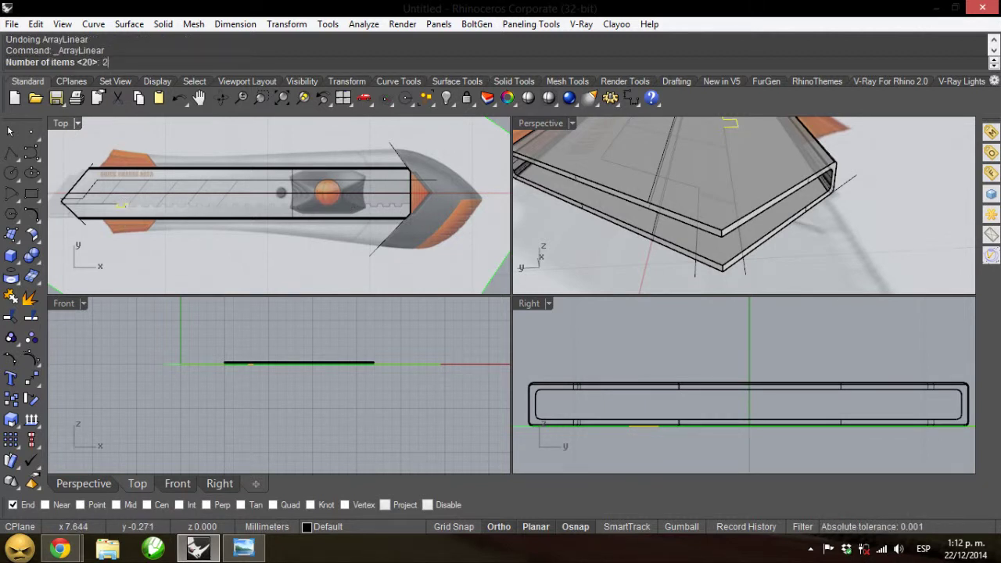
{"action": "type", "text": "26"}
{"action": "key", "text": "Return"}
{"action": "left_click", "coordinate": [117, 202]}
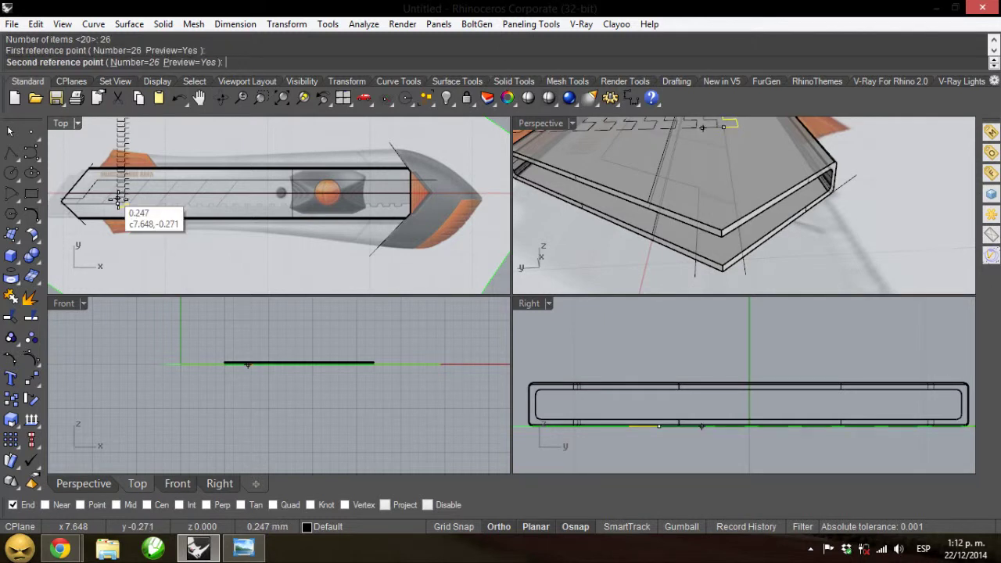
{"action": "left_click", "coordinate": [130, 201]}
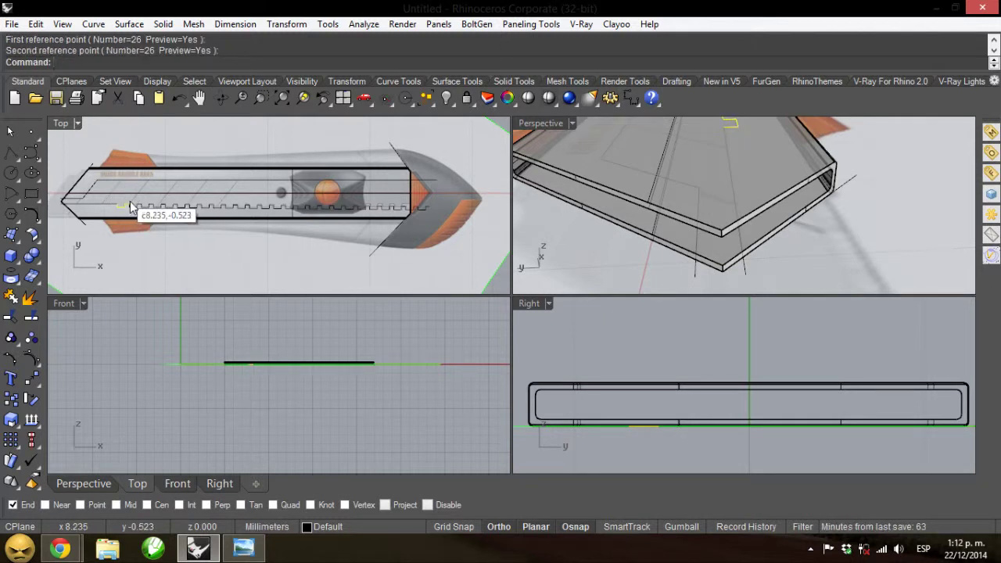
{"action": "key", "text": "Return"}
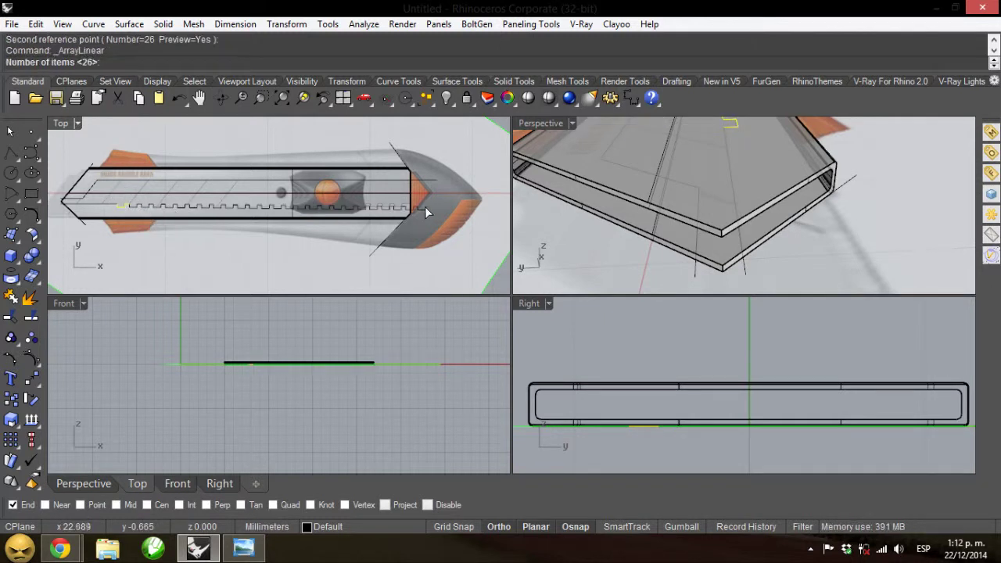
{"action": "scroll", "coordinate": [427, 208], "scroll_direction": "up", "scroll_amount": 5}
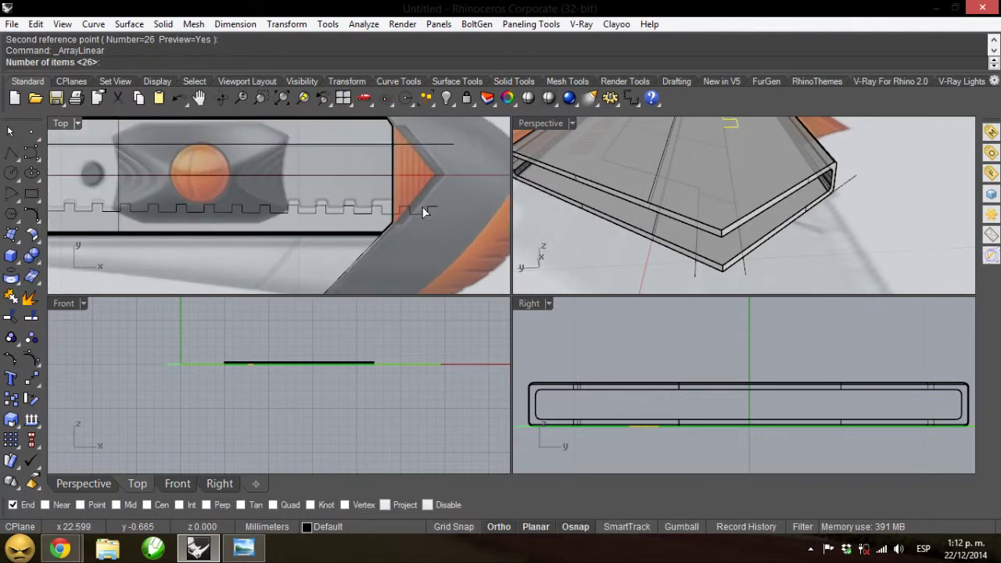
{"action": "scroll", "coordinate": [428, 206], "scroll_direction": "down", "scroll_amount": 3}
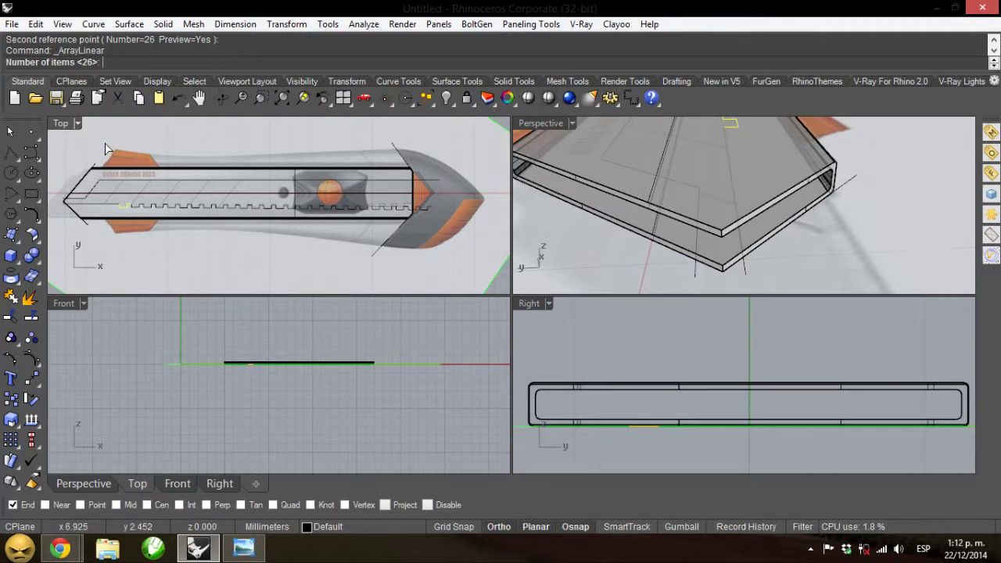
{"action": "key", "text": "Return"}
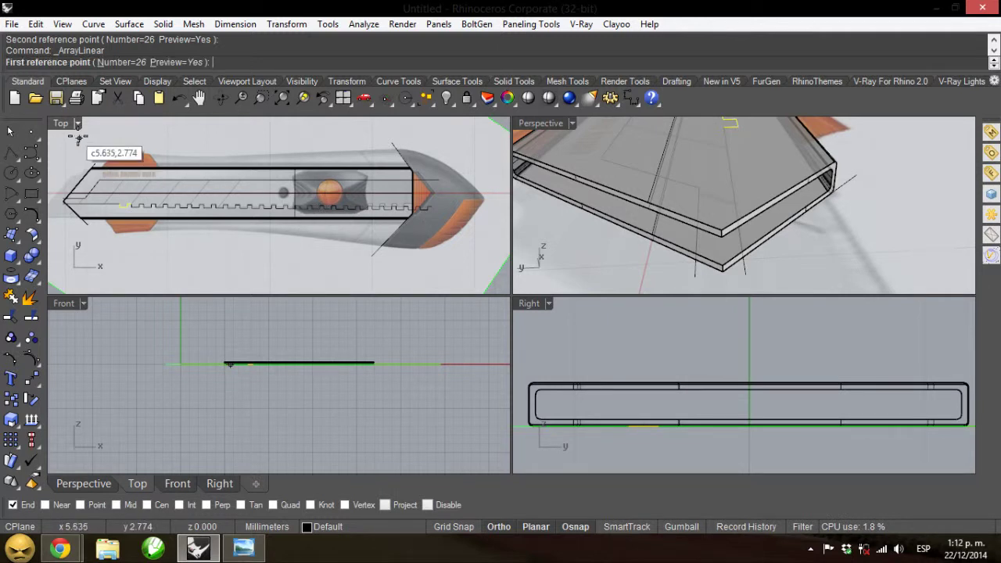
{"action": "key", "text": "Escape"}
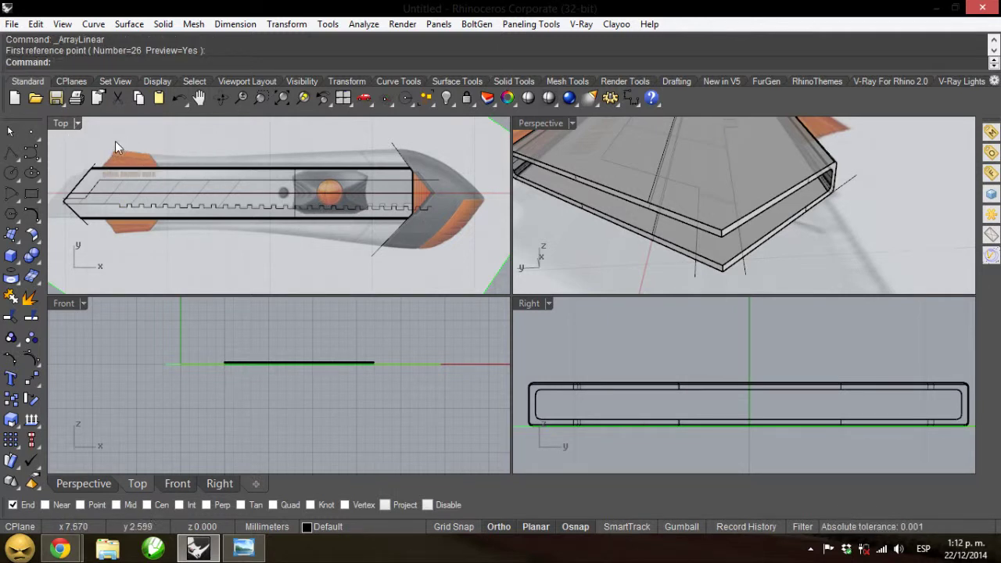
Rotate all the notch curves, without the rear cutting curve, about 0.65° around the first notch's start, with Ortho off, to match the reference.
{"action": "left_click_drag", "start_coordinate": [115, 146], "coordinate": [469, 260]}
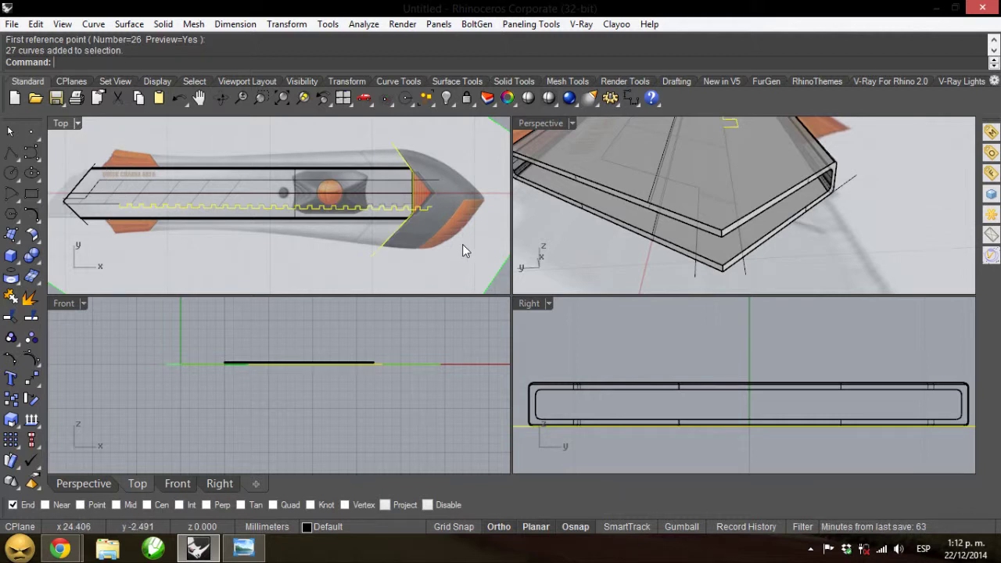
{"action": "left_click", "coordinate": [415, 182], "text": "ctrl"}
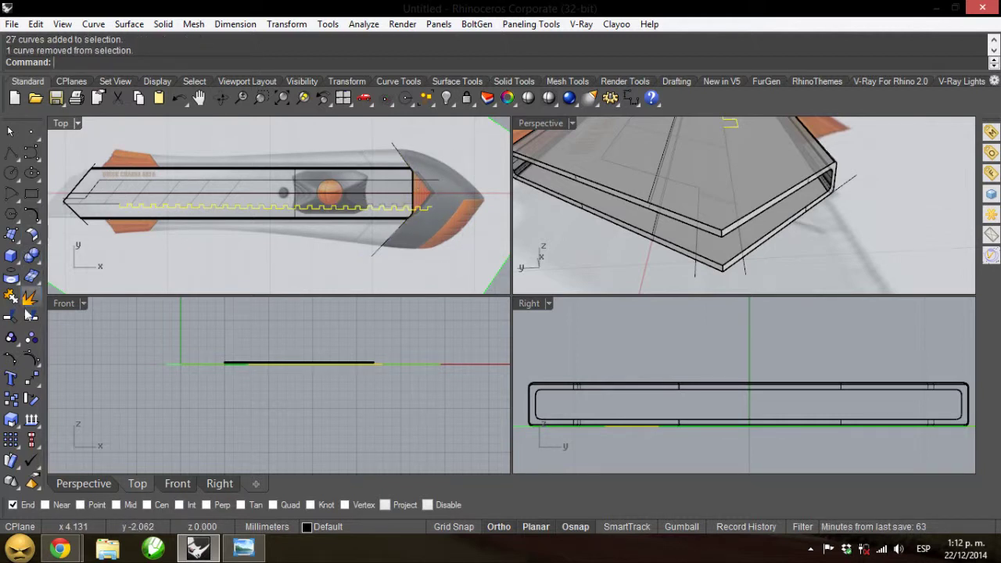
{"action": "left_click", "coordinate": [33, 419]}
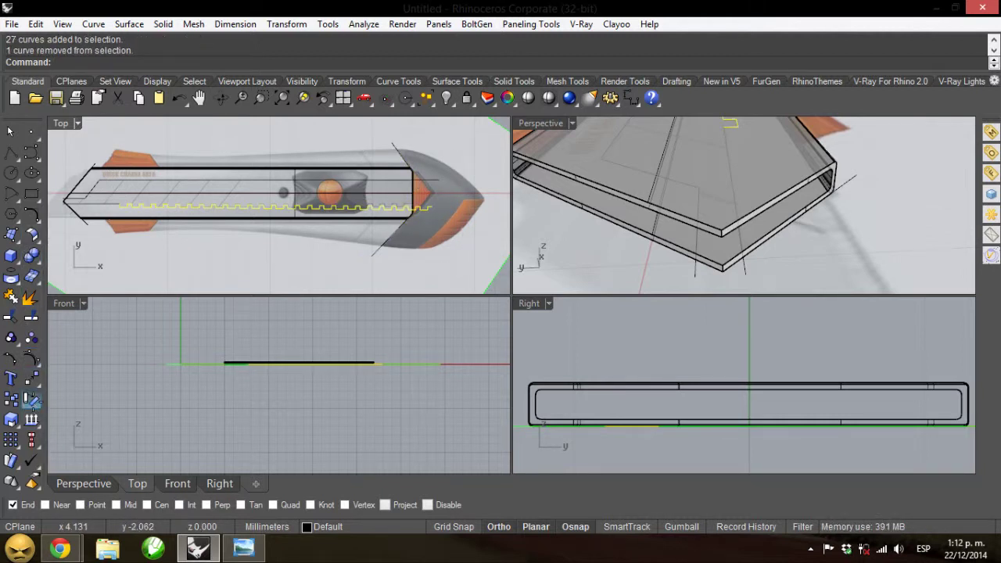
{"action": "left_click", "coordinate": [120, 203]}
{"action": "scroll", "coordinate": [440, 202], "scroll_direction": "up", "scroll_amount": 5}
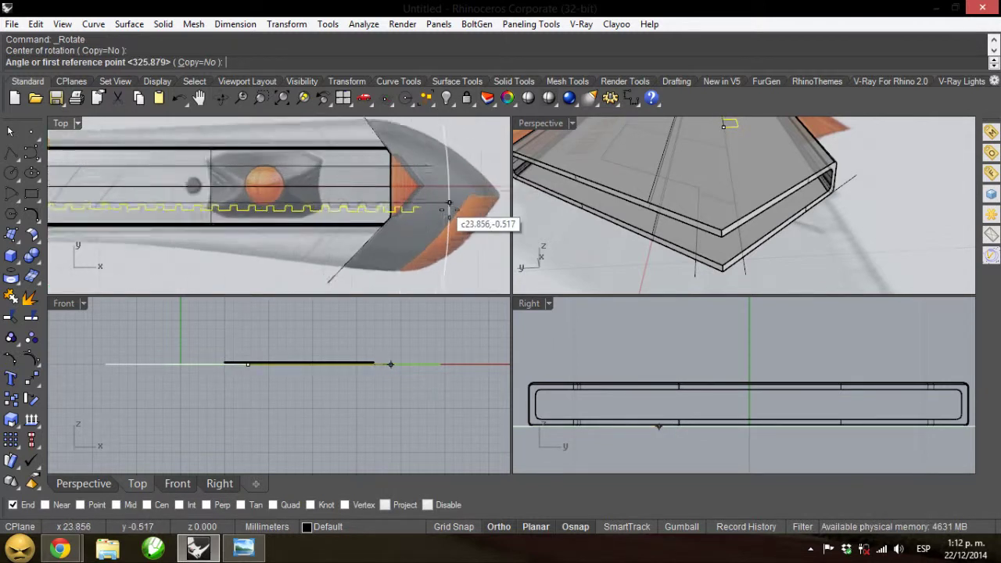
{"action": "left_click", "coordinate": [439, 197]}
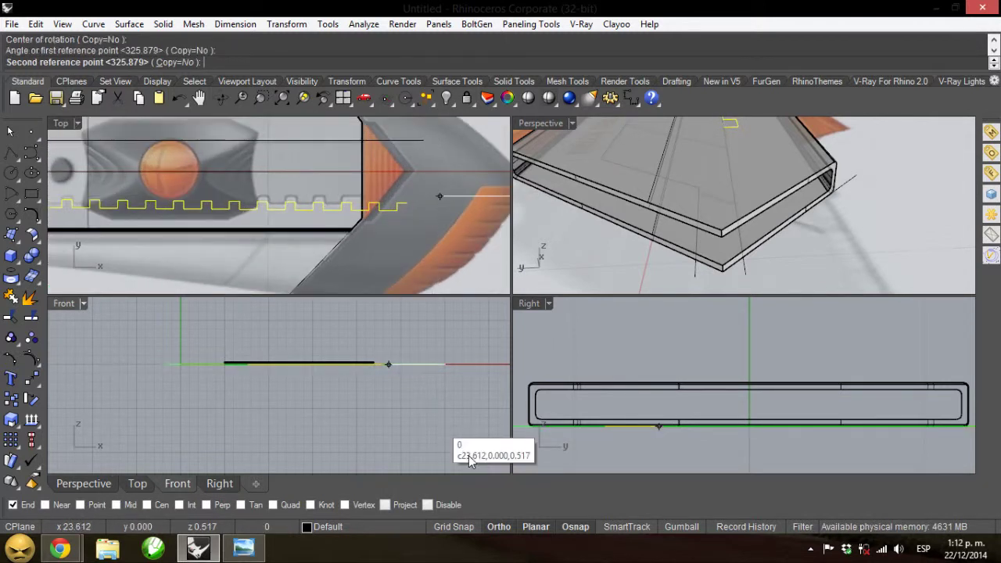
{"action": "left_click", "coordinate": [501, 529]}
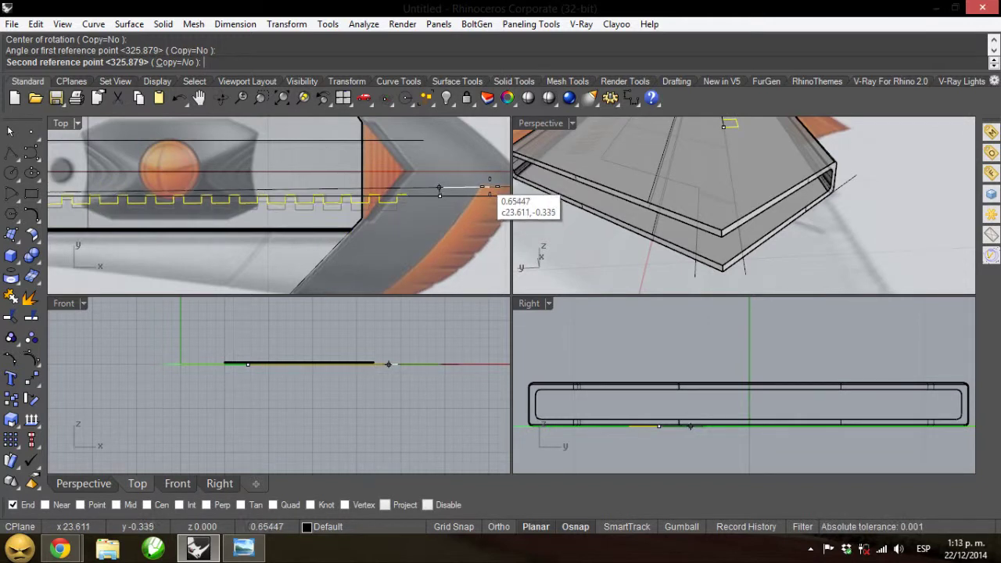
{"action": "left_click", "coordinate": [490, 187]}
Delete the last two notch curves at the channel's rear end.
{"action": "scroll", "coordinate": [411, 197], "scroll_direction": "up", "scroll_amount": 4}
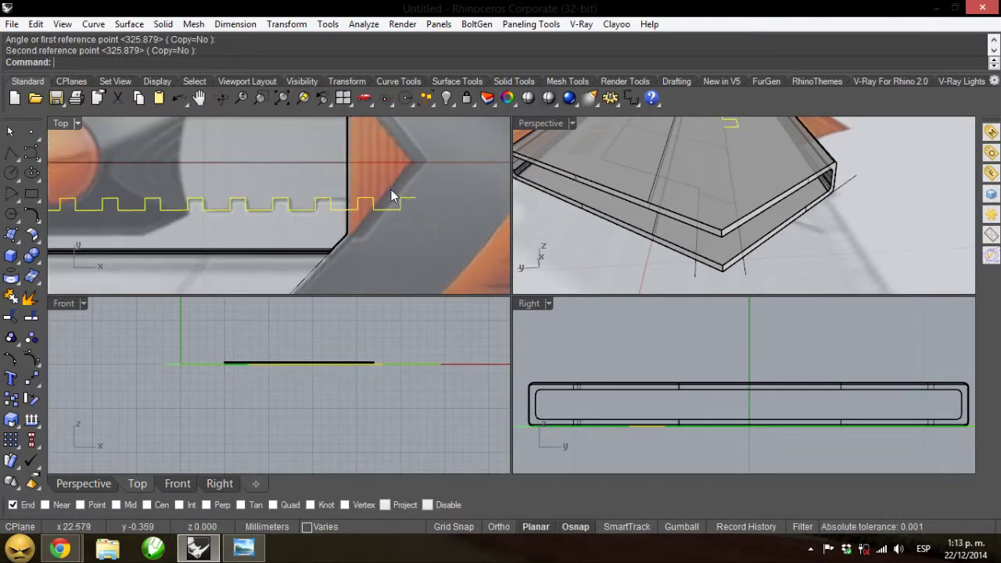
{"action": "left_click", "coordinate": [407, 205]}
{"action": "key", "text": "Delete"}
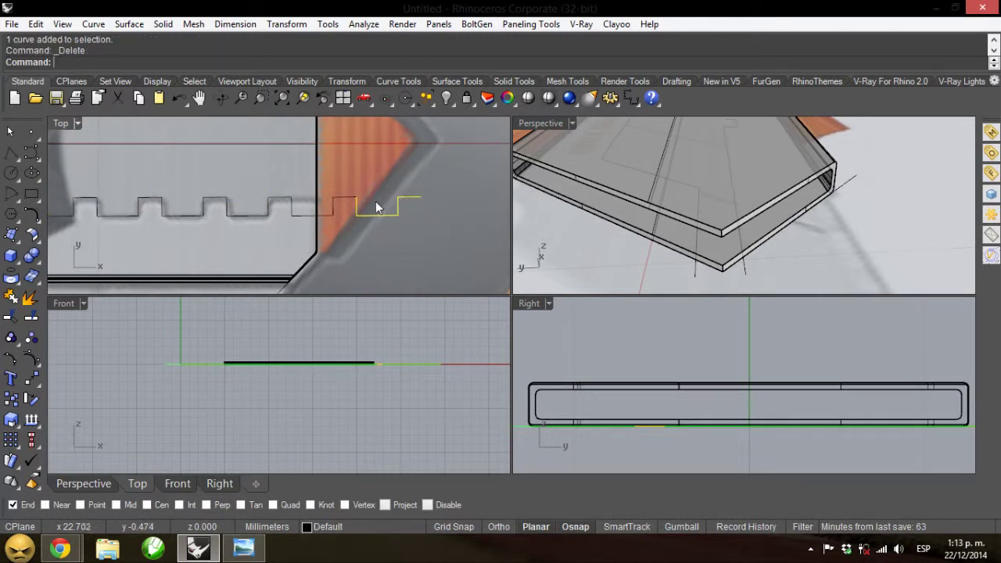
{"action": "left_click", "coordinate": [341, 202]}
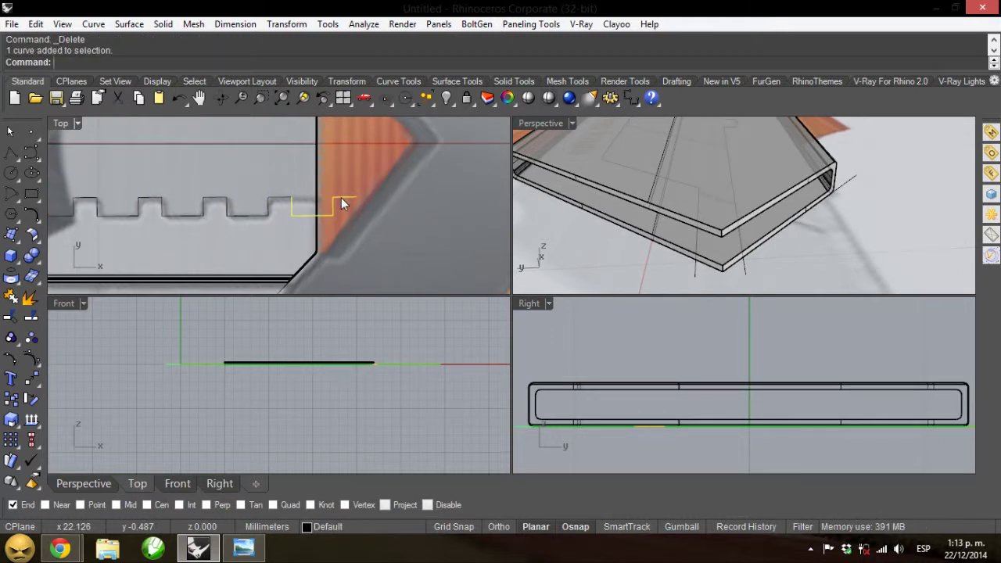
{"action": "key", "text": "Delete"}
Show the last remaining notch's control points and move its end point horizontally past the channel's rear edge.
{"action": "left_click", "coordinate": [273, 198]}
{"action": "key", "text": "F10"}
{"action": "left_click", "coordinate": [291, 198]}
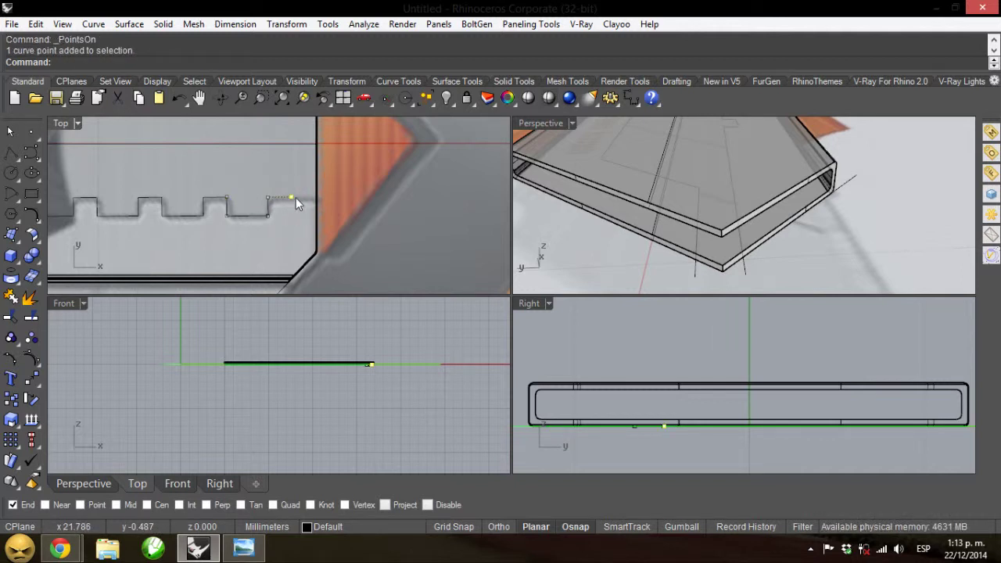
{"action": "left_click_drag", "start_coordinate": [291, 198], "coordinate": [377, 197]}
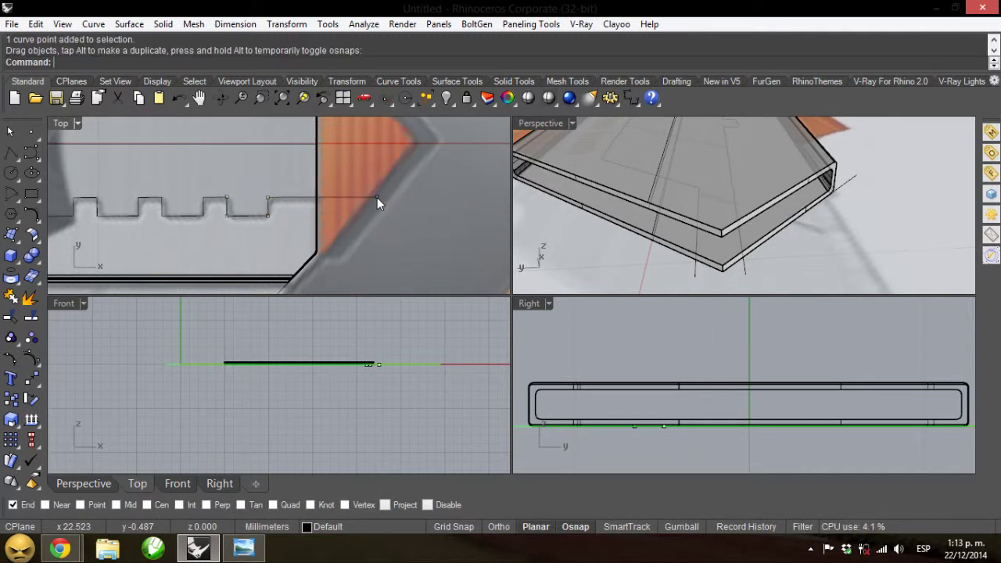
{"action": "key", "text": "Escape"}
Join the slot's lower front line and all the notch curves into one curve, and clear the selection.
{"action": "scroll", "coordinate": [415, 251], "scroll_direction": "down", "scroll_amount": 6}
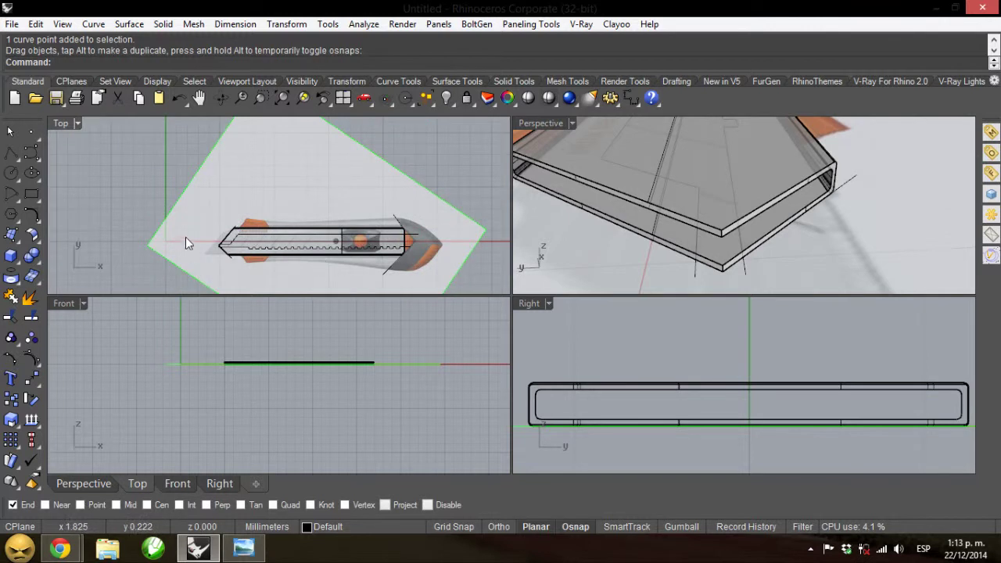
{"action": "left_click", "coordinate": [231, 240]}
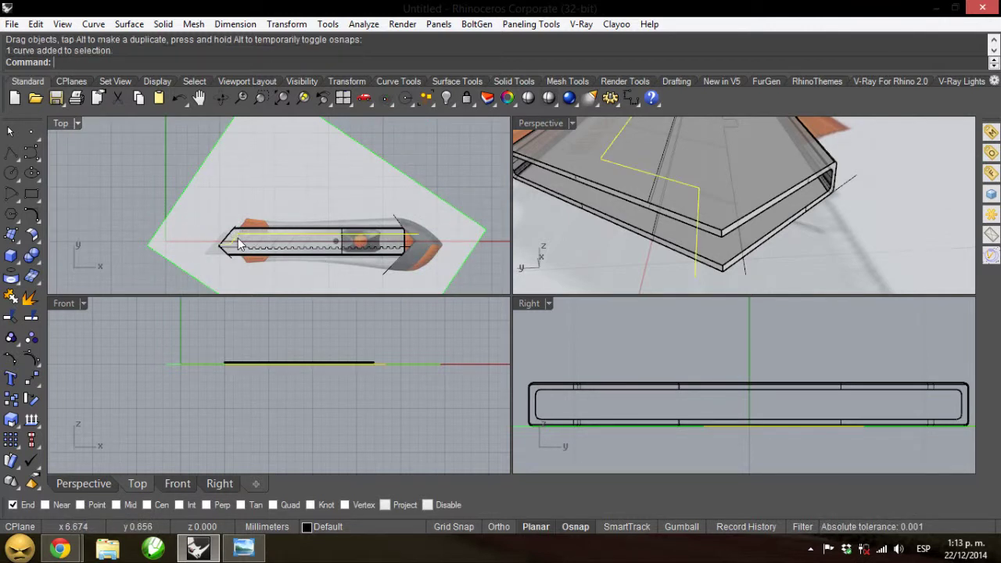
{"action": "left_click_drag", "start_coordinate": [173, 240], "coordinate": [463, 262]}
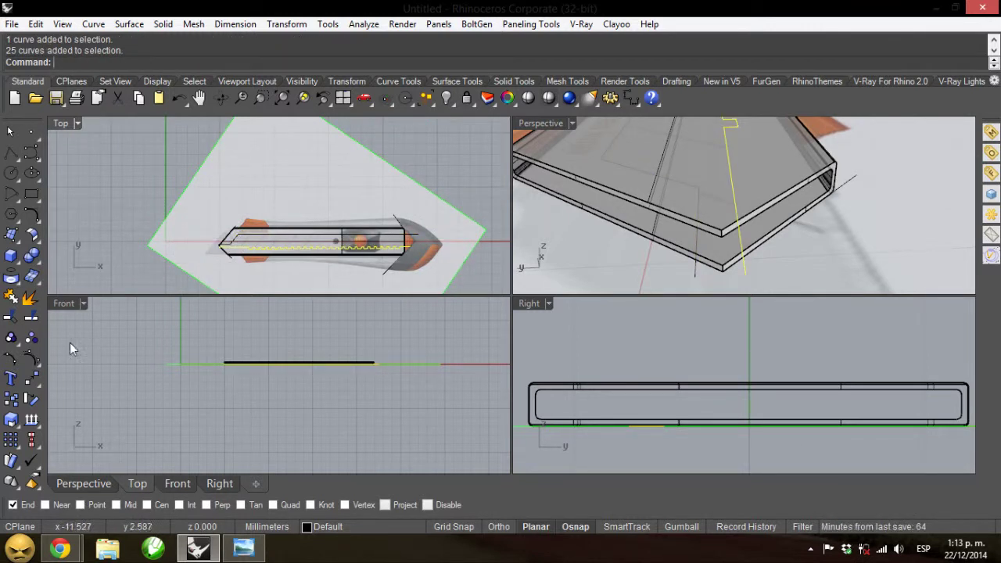
{"action": "left_click", "coordinate": [10, 316]}
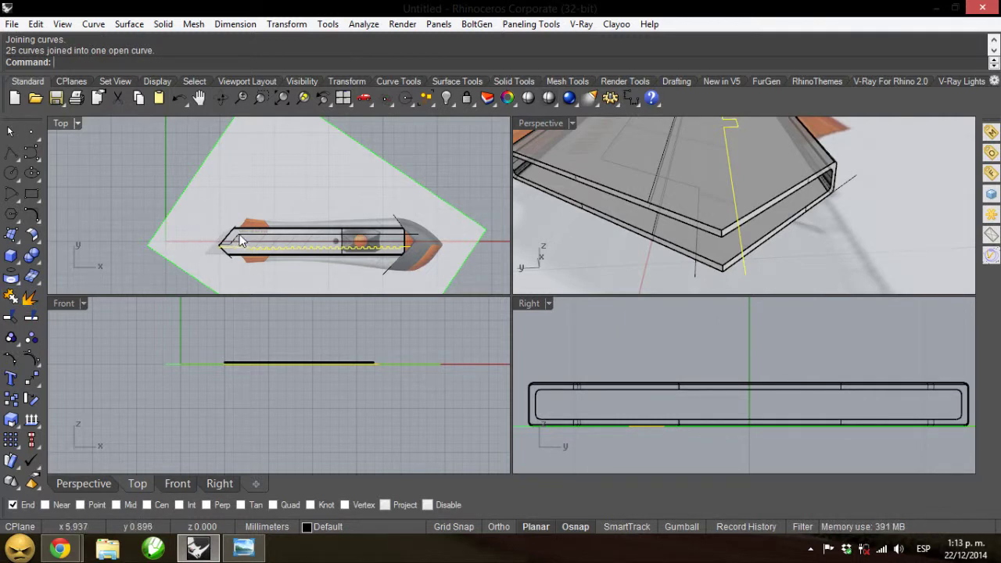
{"action": "key", "text": "Escape"}
Zoom all viewports to the model's extents and examine the blade channel from its front end in perspective.
{"action": "right_click_drag", "start_coordinate": [334, 252], "coordinate": [324, 221]}
{"action": "scroll", "coordinate": [323, 213], "scroll_direction": "up", "scroll_amount": 3}
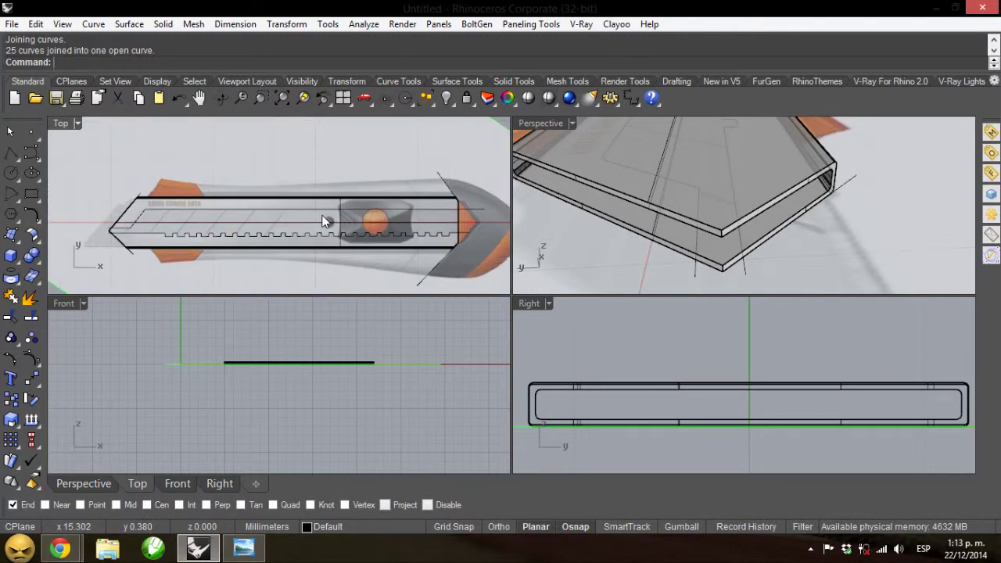
{"action": "key", "text": "ctrl+shift+e"}
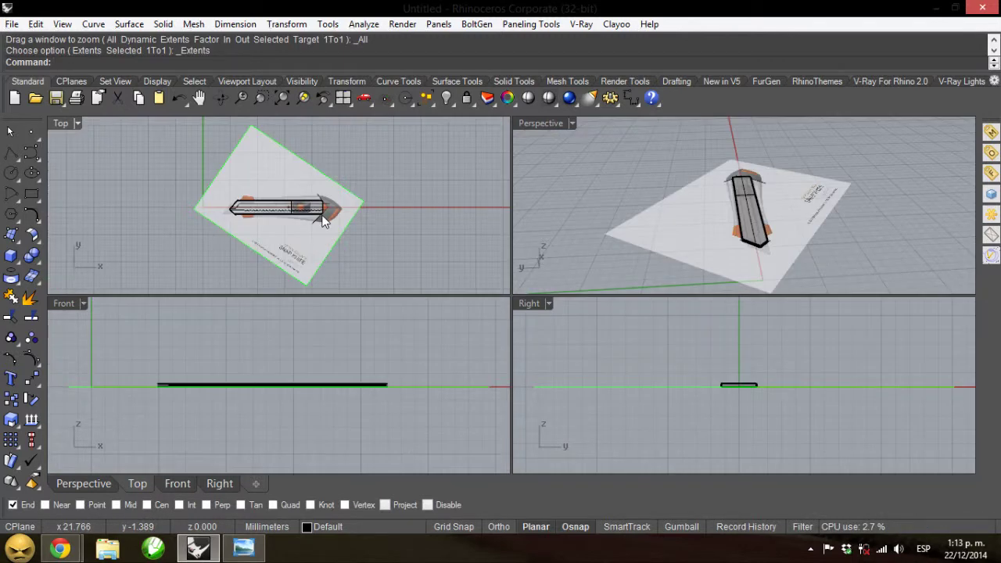
{"action": "right_click_drag", "start_coordinate": [830, 248], "coordinate": [719, 201]}
{"action": "scroll", "coordinate": [704, 227], "scroll_direction": "up", "scroll_amount": 3}
{"action": "scroll", "coordinate": [675, 217], "scroll_direction": "up", "scroll_amount": 2}
{"action": "scroll", "coordinate": [704, 215], "scroll_direction": "up", "scroll_amount": 3}
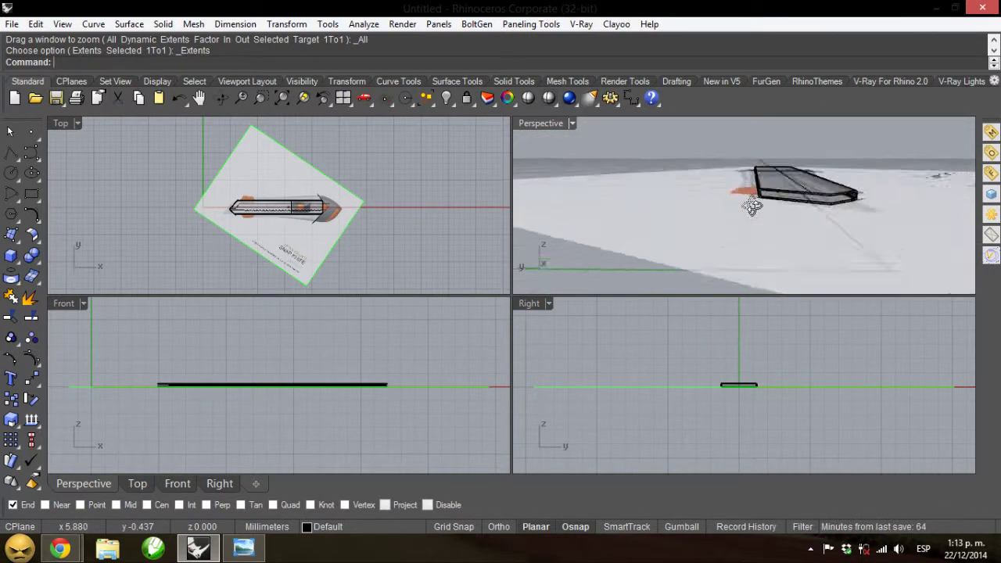
{"action": "scroll", "coordinate": [653, 226], "scroll_direction": "down", "scroll_amount": 2}
{"action": "scroll", "coordinate": [654, 226], "scroll_direction": "up", "scroll_amount": 1}
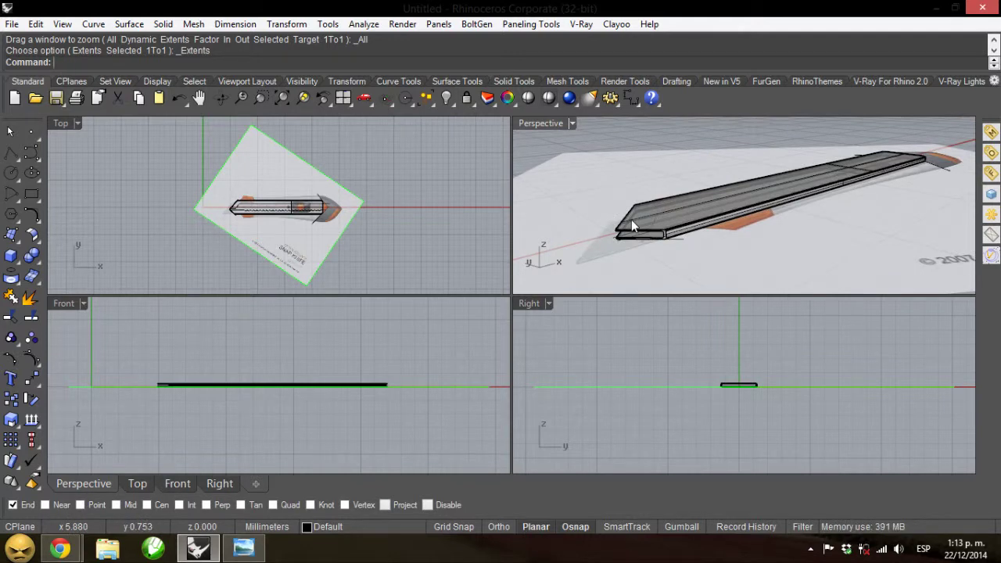
Switch to Chrome to view the Mr Rhino 3D YouTube channel and the Rhinoceros tutorials blog, and minimize both Chrome and Rhino.
{"action": "mouse_move", "coordinate": [61, 548]}
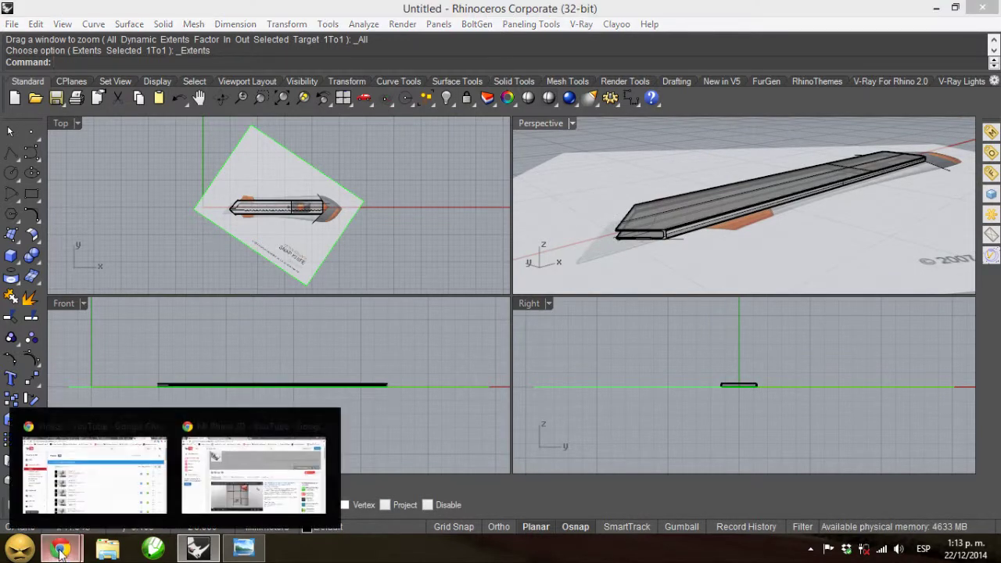
{"action": "left_click", "coordinate": [245, 469]}
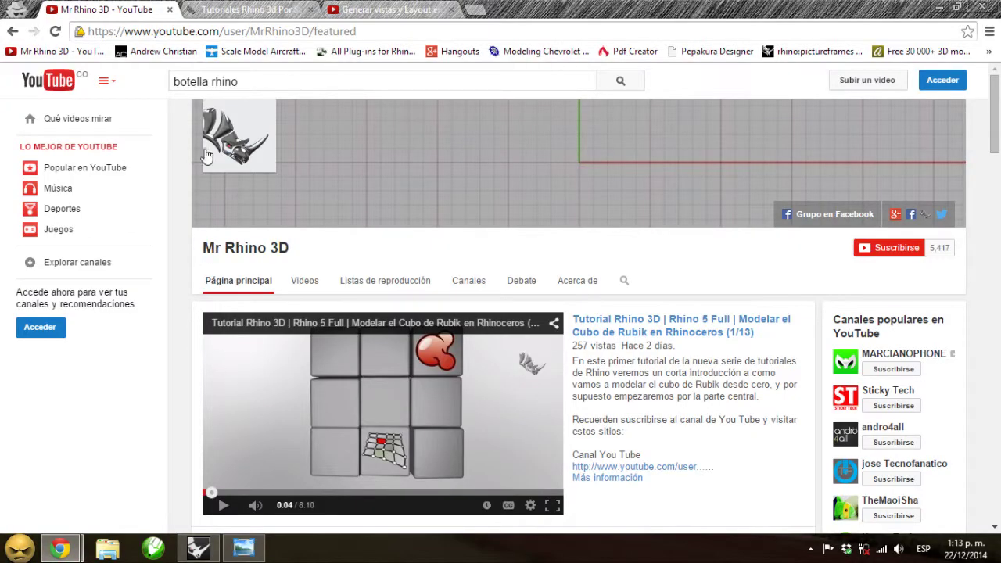
{"action": "left_click", "coordinate": [239, 8]}
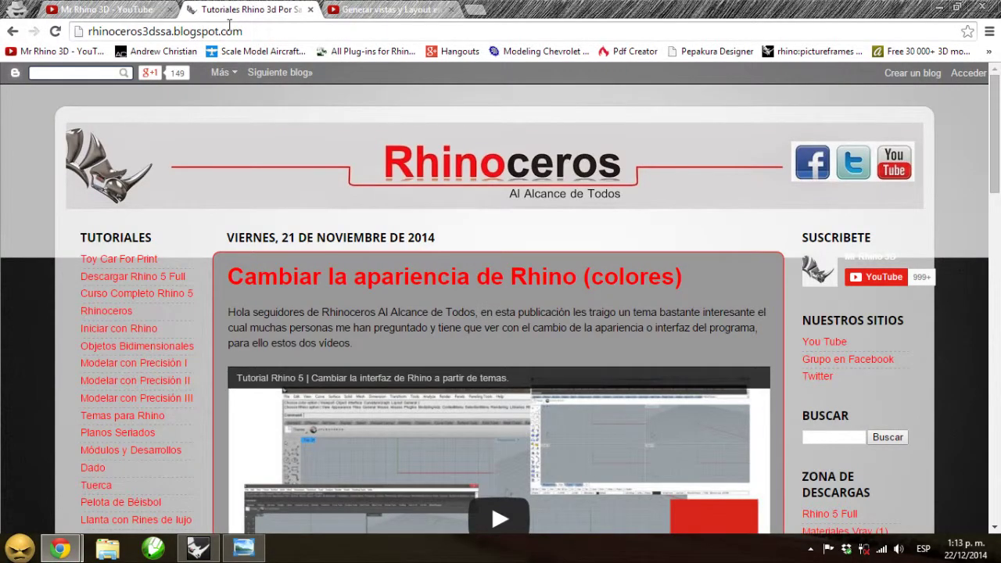
{"action": "left_click", "coordinate": [143, 6]}
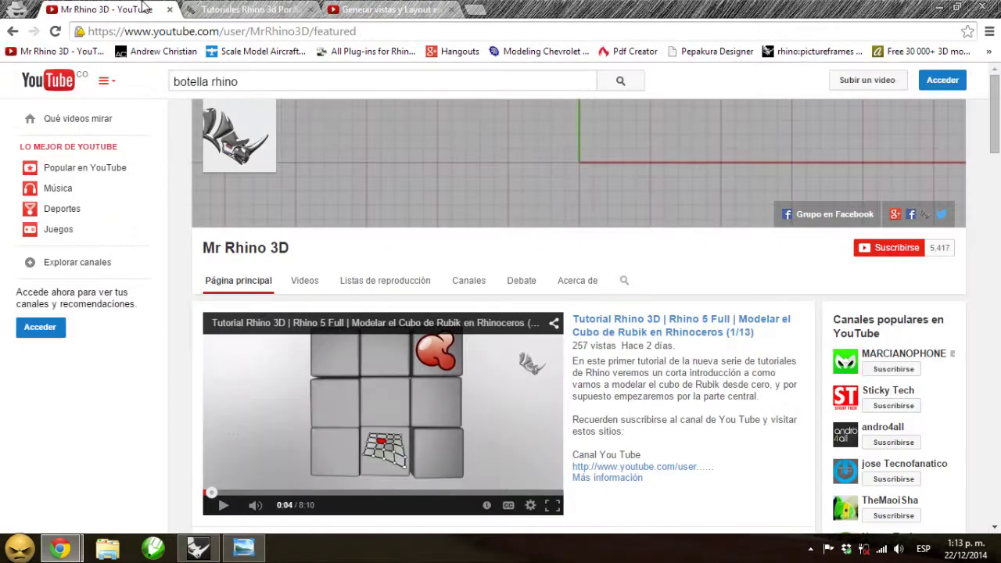
{"action": "left_click", "coordinate": [943, 6]}
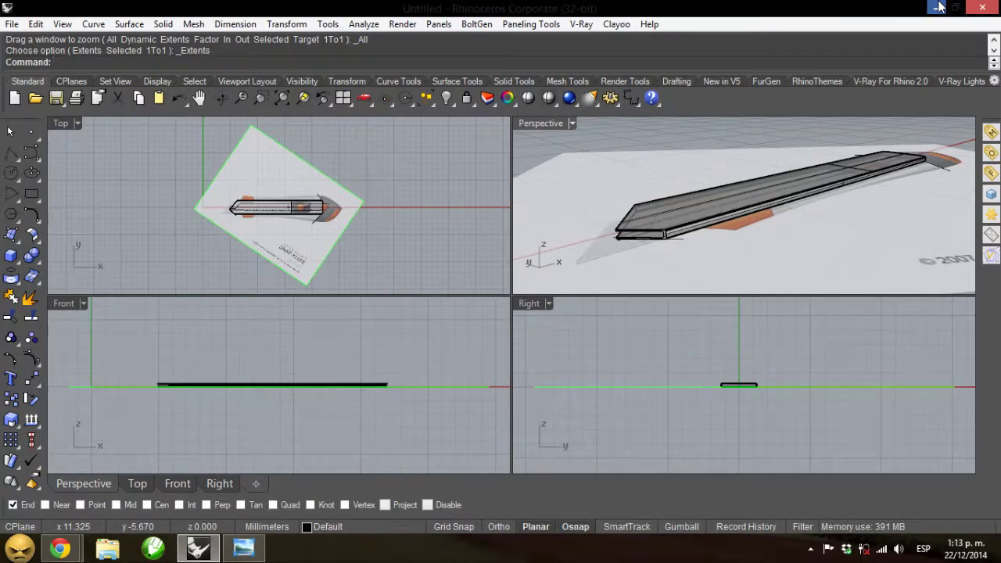
{"action": "left_click", "coordinate": [941, 6]}
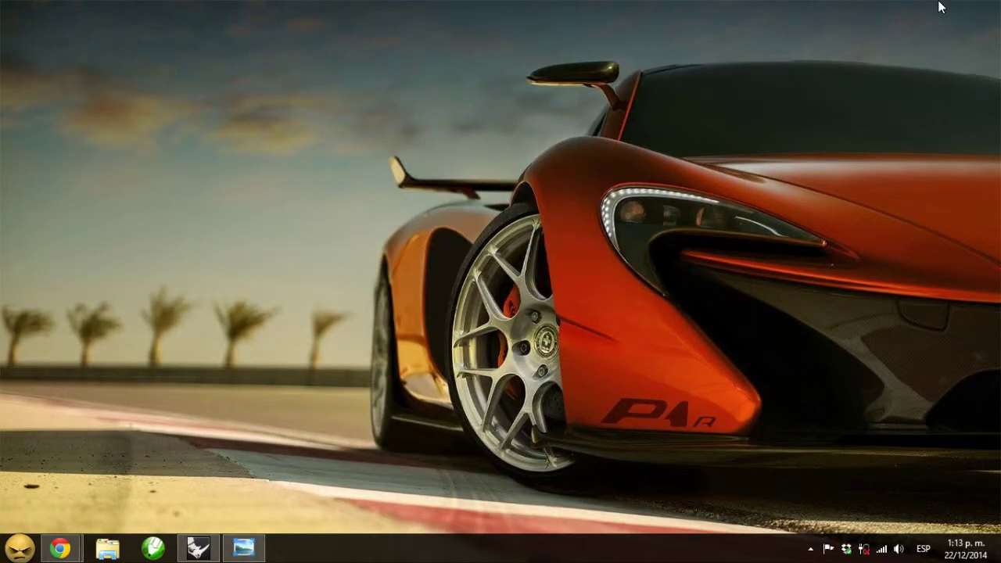